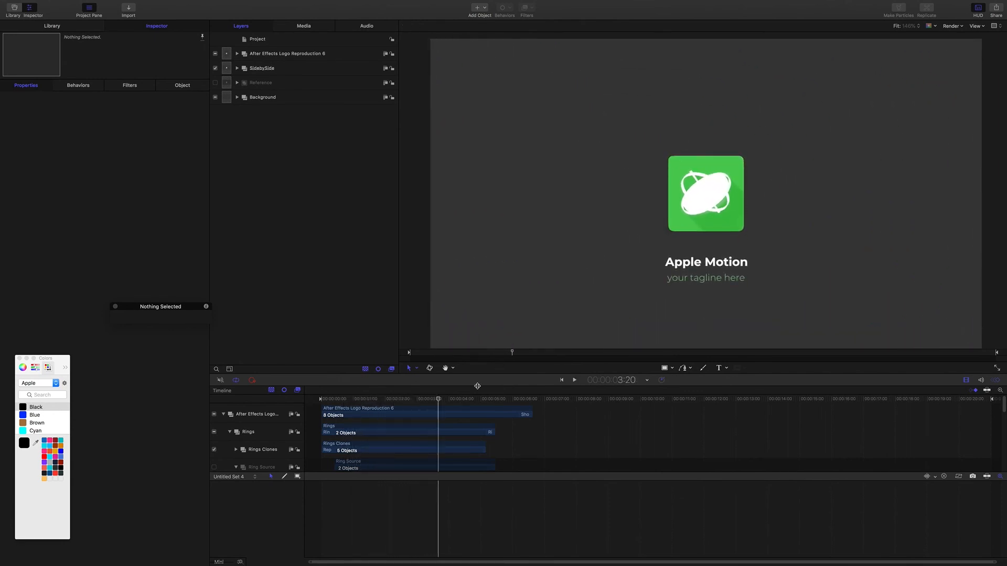
Scrub through the finished logo animation and step frame by frame through its first second to examine the transitions
{"action": "left_click_drag", "start_coordinate": [438, 401], "coordinate": [353, 394]}
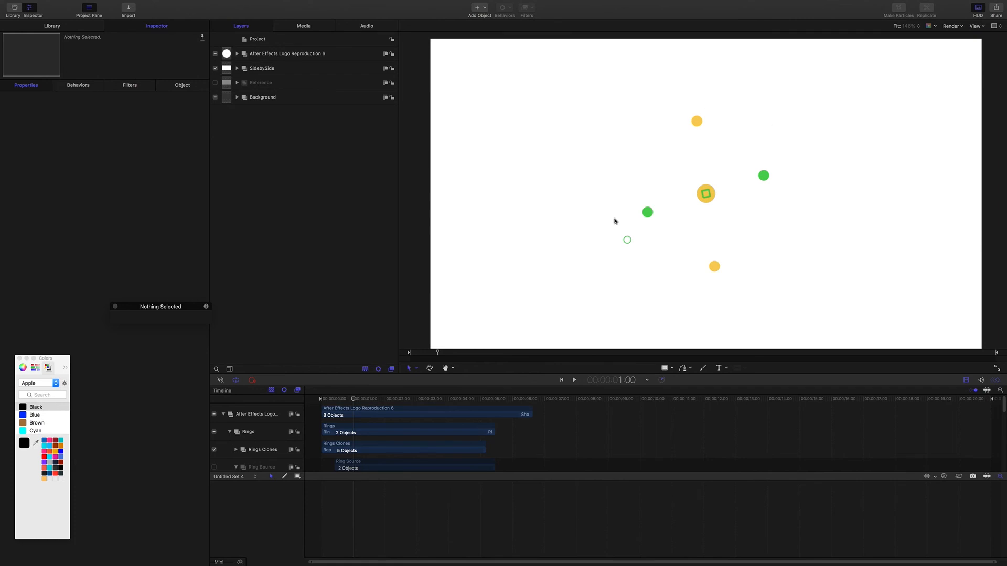
{"action": "mouse_move", "coordinate": [354, 399]}
{"action": "left_mouse_down"}
{"action": "mouse_move", "coordinate": [370, 399]}
{"action": "mouse_move", "coordinate": [339, 398]}
{"action": "mouse_move", "coordinate": [372, 400]}
{"action": "left_mouse_up"}
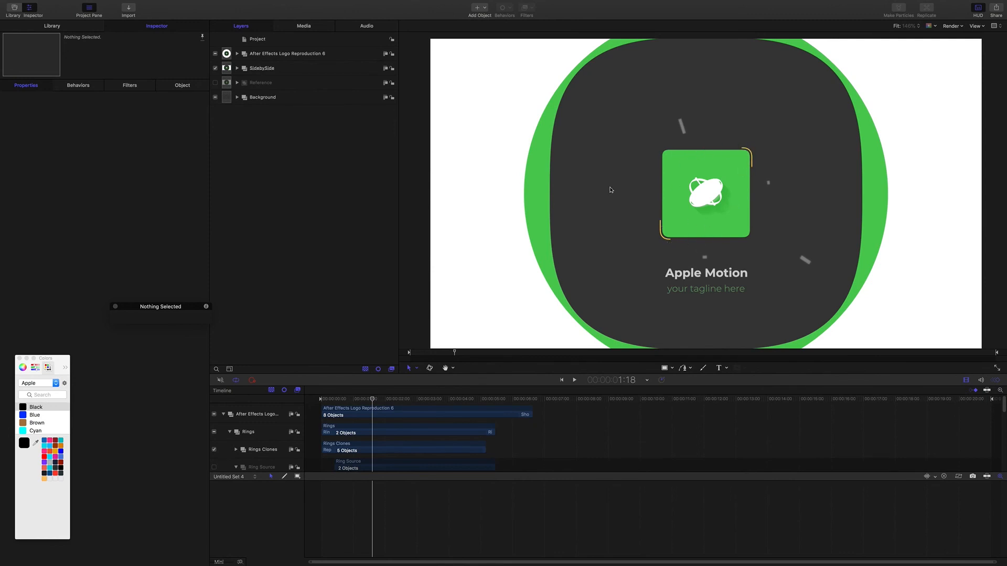
{"action": "left_click_drag", "start_coordinate": [373, 399], "coordinate": [346, 396]}
{"action": "key", "text": "Right"}
{"action": "key", "text": "Right"}
{"action": "key", "text": "Right"}
{"action": "key", "text": "Right"}
{"action": "key", "text": "Right"}
{"action": "key", "text": "Right"}
{"action": "key", "text": "Right"}
{"action": "key", "text": "Right"}
{"action": "key", "text": "Right"}
{"action": "key", "text": "Right"}
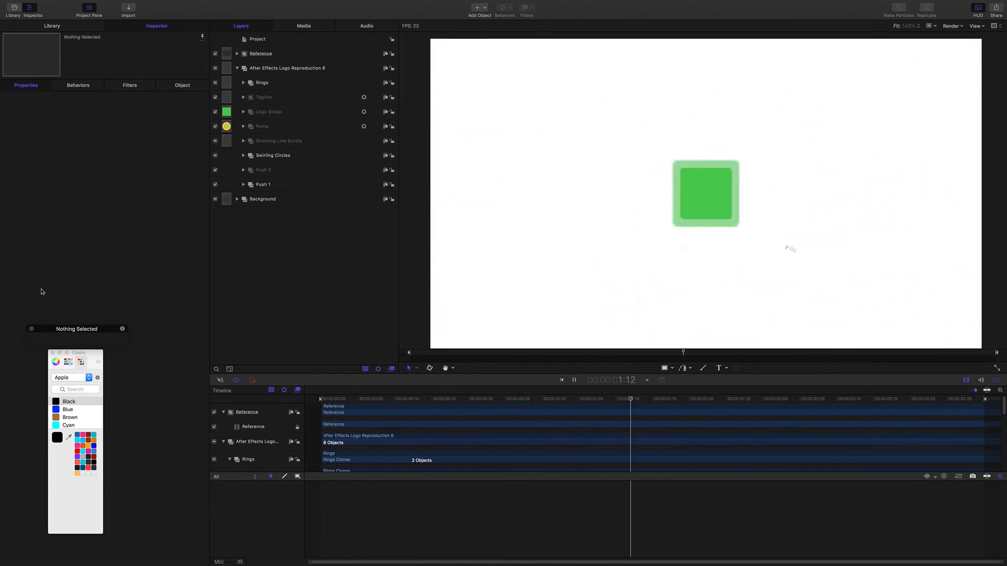
Select the logo reproduction group and the Reference group during playback, and inspect what the Reference group contains
{"action": "left_click", "coordinate": [286, 70]}
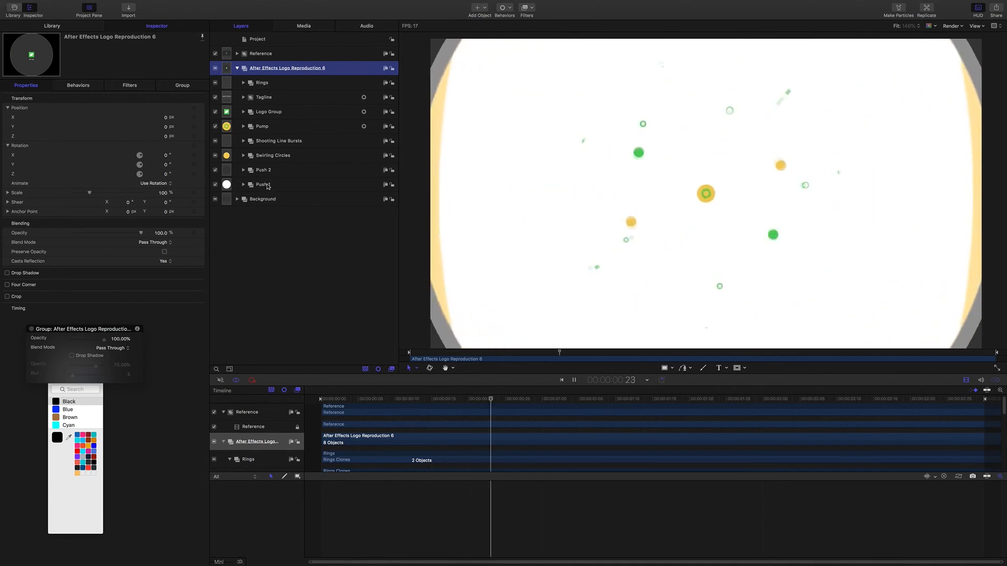
{"action": "left_click", "coordinate": [259, 55]}
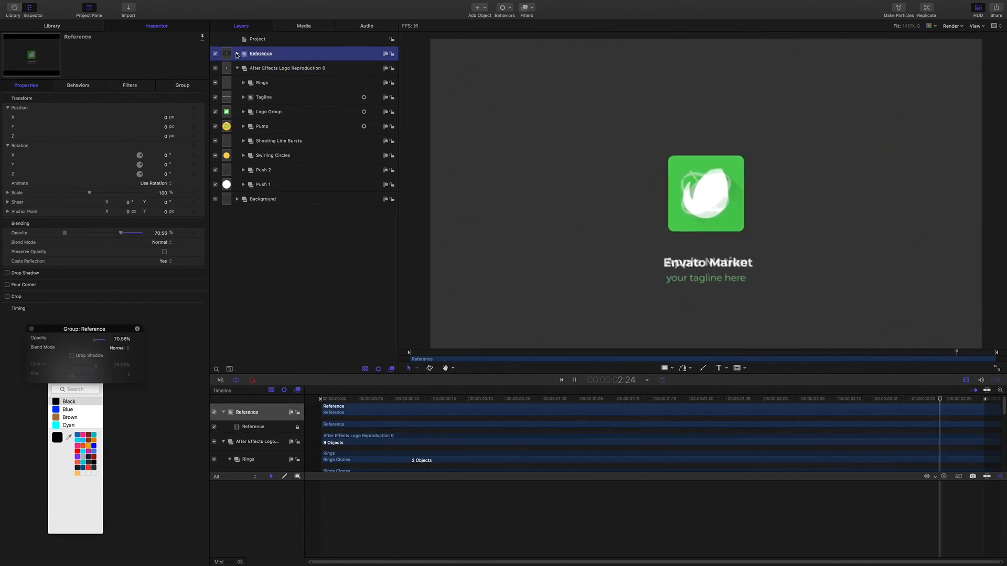
{"action": "left_click", "coordinate": [237, 54]}
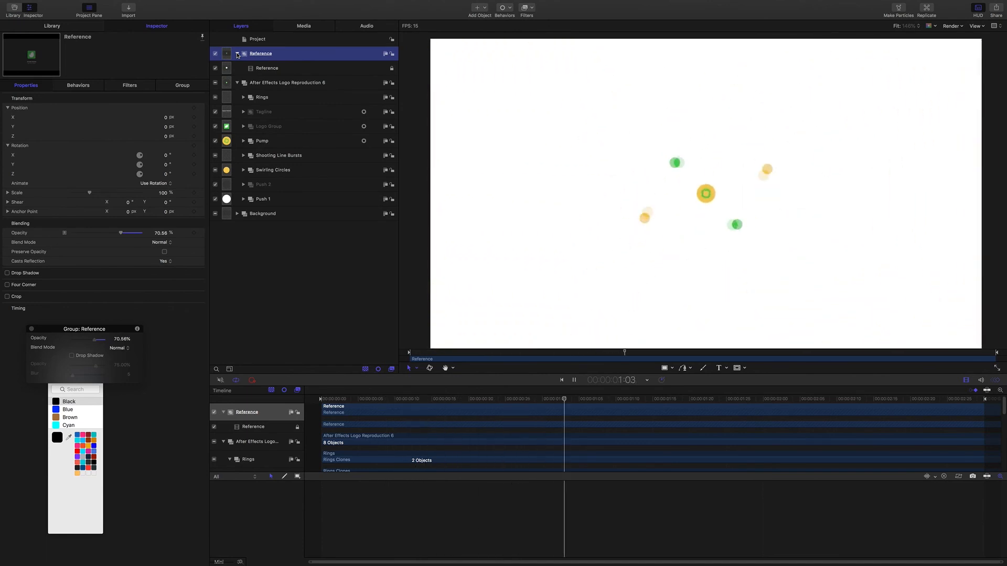
{"action": "left_click", "coordinate": [237, 53]}
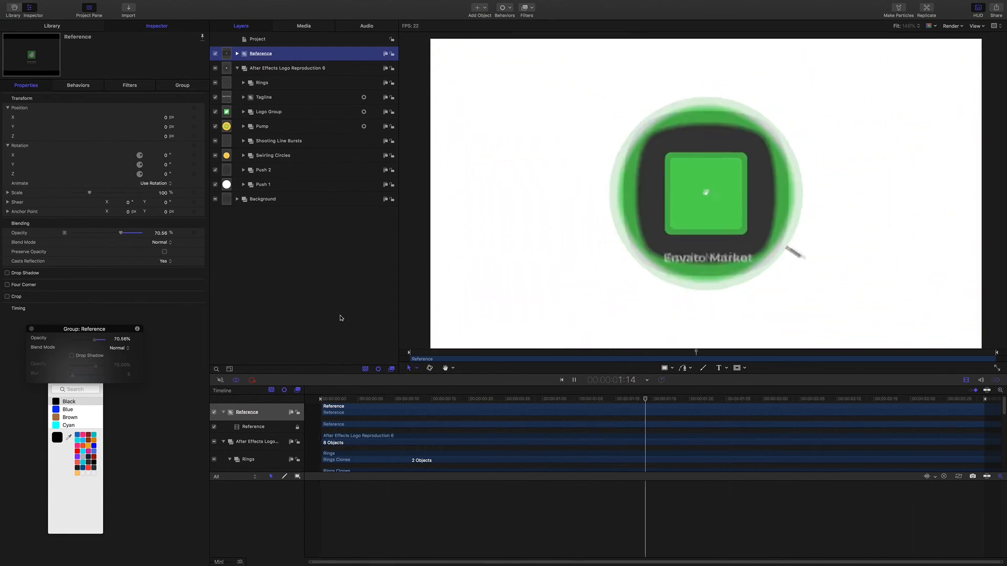
Stop playback, return to the project start, delete the Reference group and replay the animation
{"action": "key", "text": "space"}
{"action": "key", "text": "Home"}
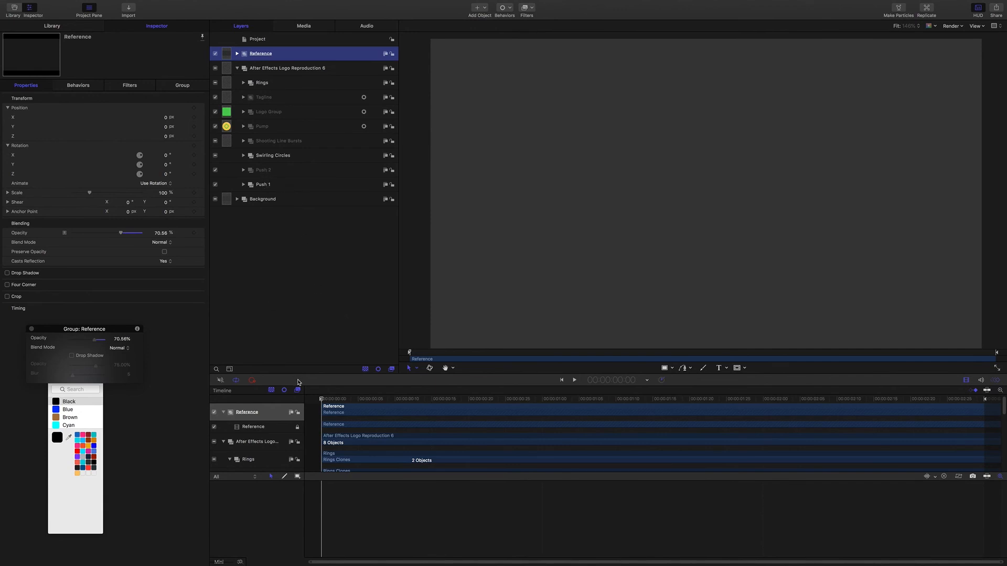
{"action": "key", "text": "Delete"}
{"action": "key", "text": "space"}
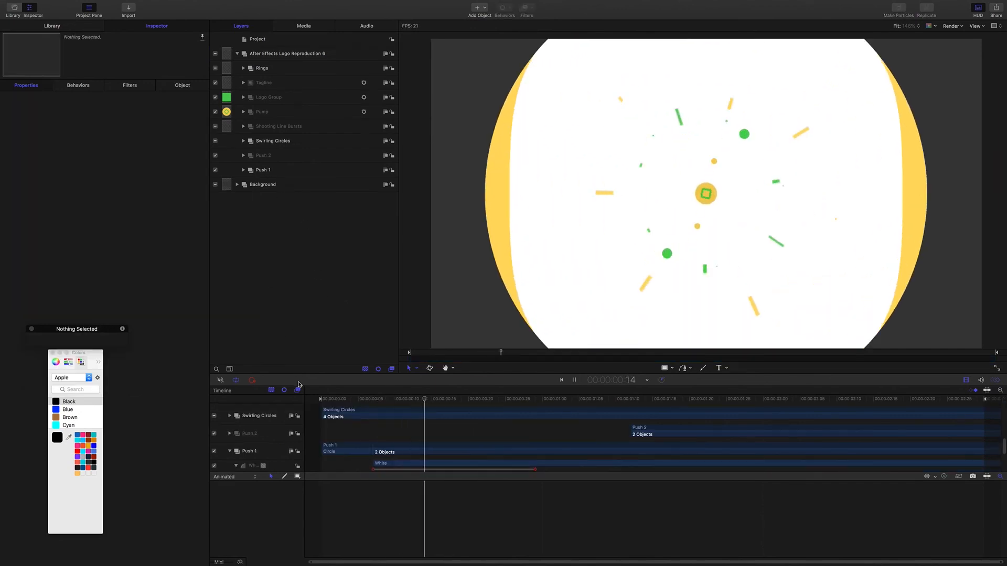
Expand the Push 1 and Push 2 groups, replay from the start and scrub the opening transition to frame 24
{"action": "left_click", "coordinate": [243, 170]}
{"action": "left_click", "coordinate": [244, 155]}
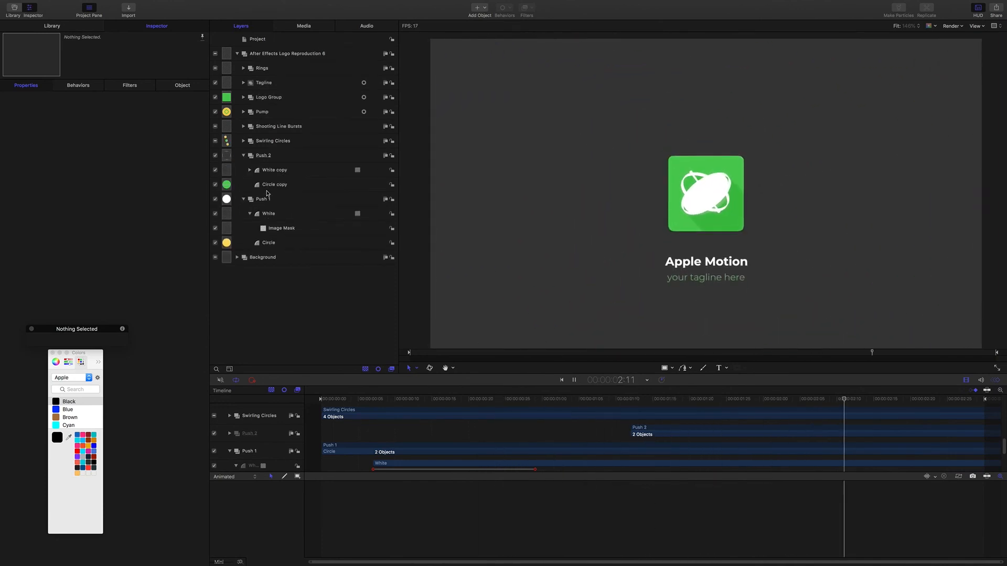
{"action": "key", "text": "space"}
{"action": "key", "text": "Home"}
{"action": "key", "text": "space"}
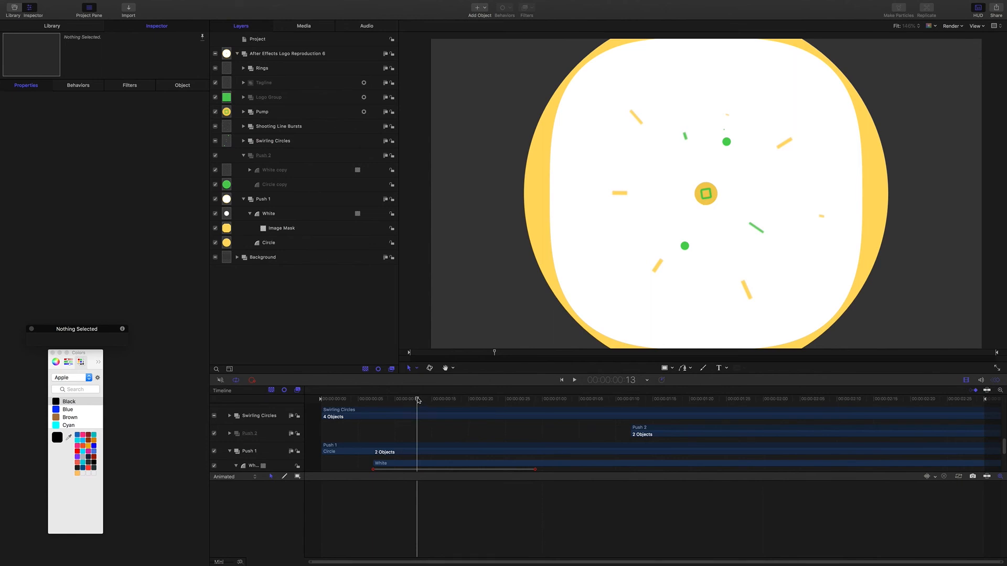
{"action": "left_click_drag", "start_coordinate": [418, 400], "coordinate": [500, 395]}
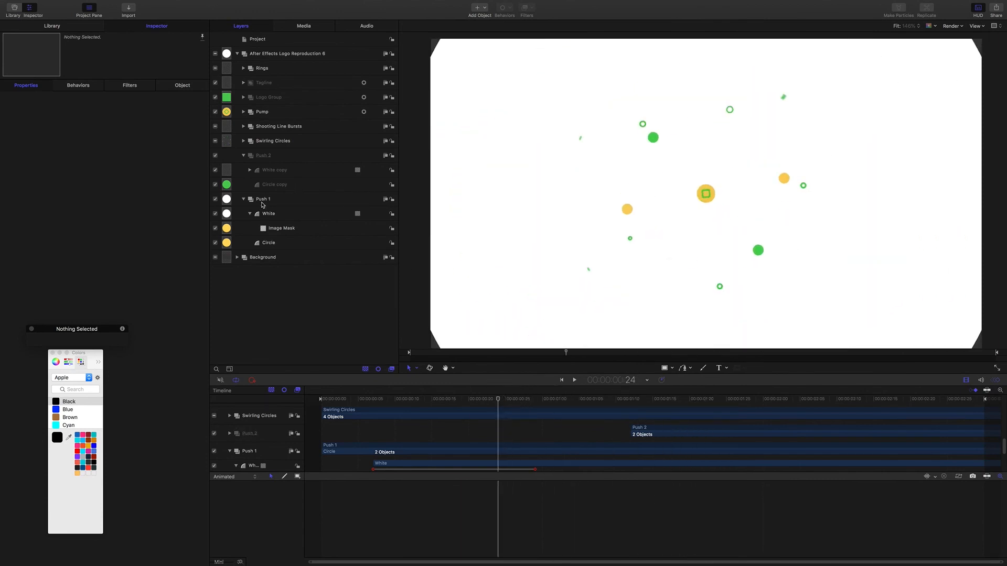
Examine the White shape's scale curve in Push 1 at frame 12, along with its Image Mask
{"action": "left_click", "coordinate": [270, 217]}
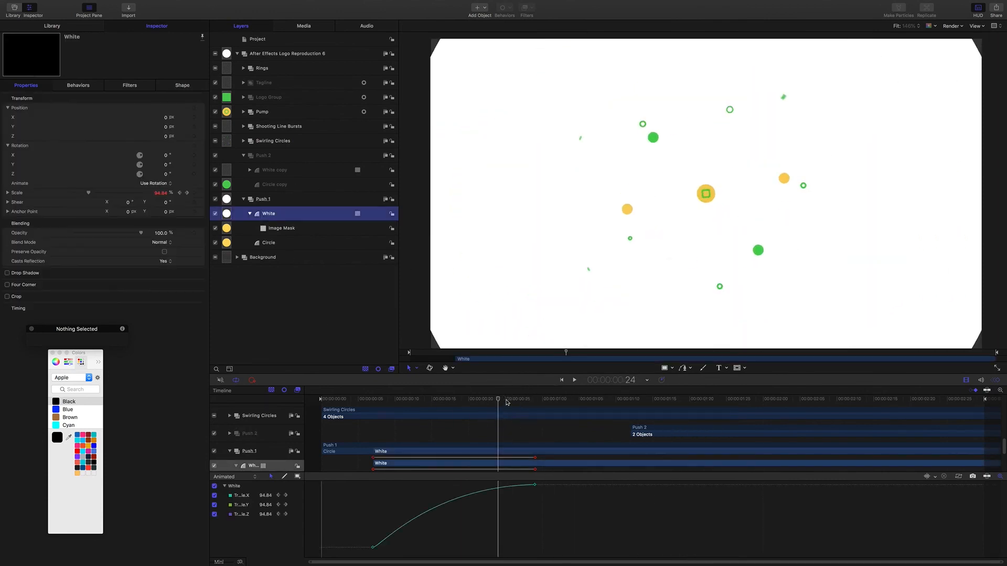
{"action": "left_click_drag", "start_coordinate": [499, 400], "coordinate": [410, 391]}
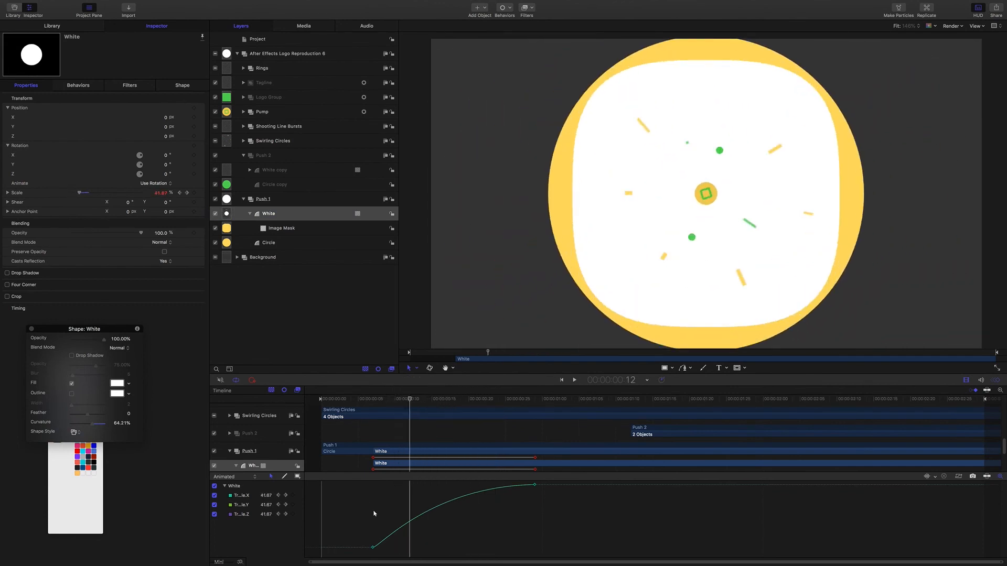
{"action": "left_click", "coordinate": [291, 230]}
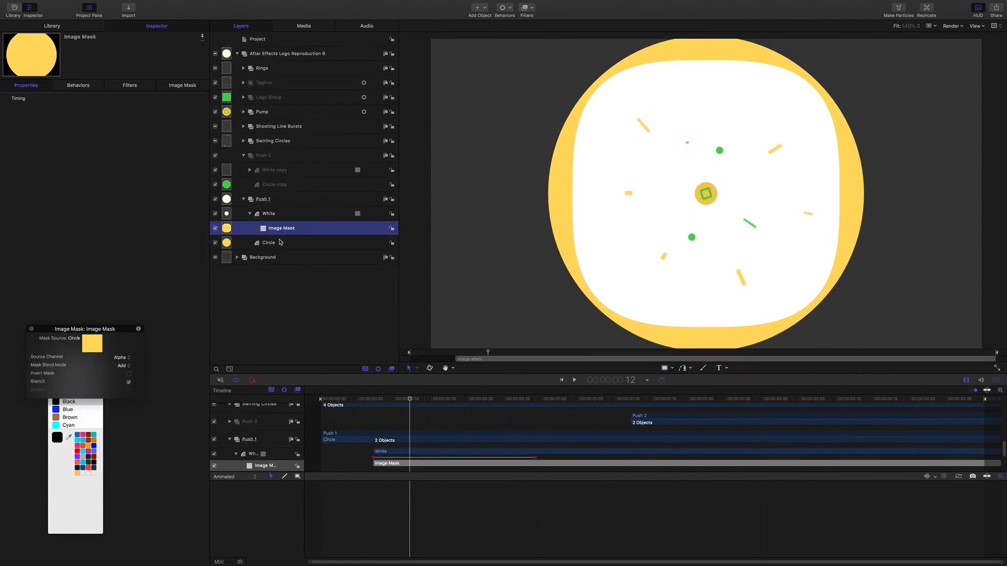
Examine the Push 1 Circle's shape settings and its role as mask source while scrubbing from frame 12 to 22
{"action": "left_click", "coordinate": [274, 245]}
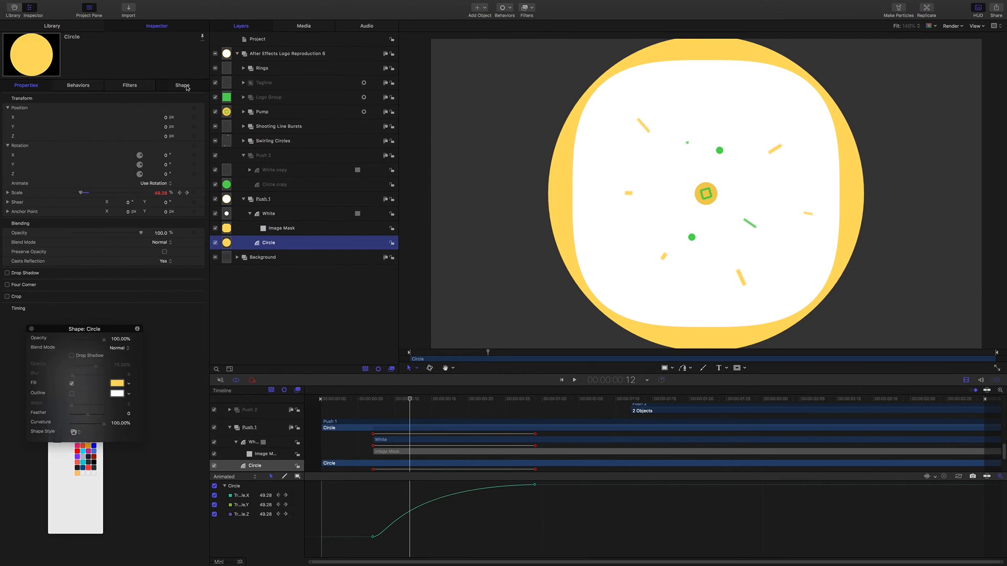
{"action": "left_click", "coordinate": [185, 86]}
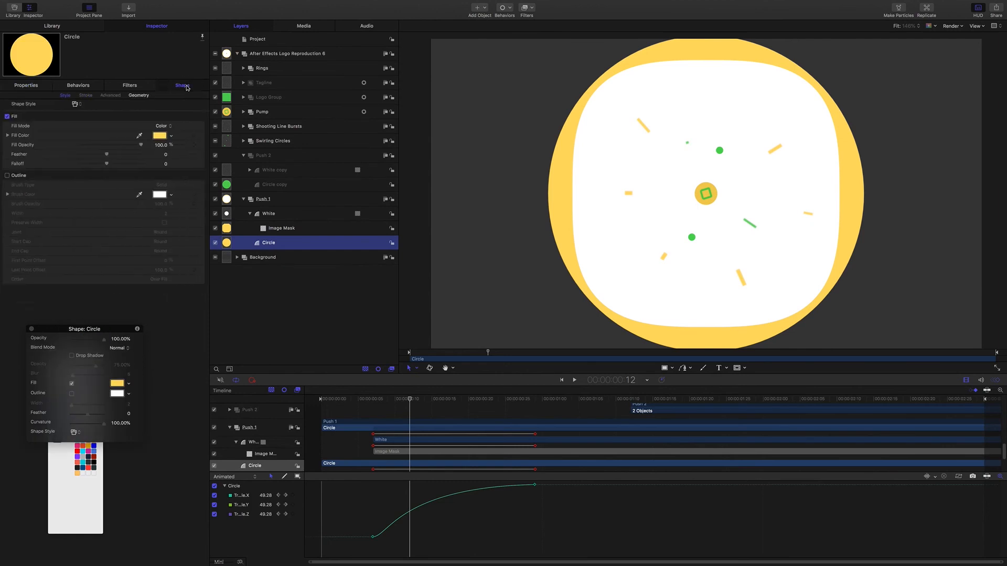
{"action": "left_click", "coordinate": [280, 233]}
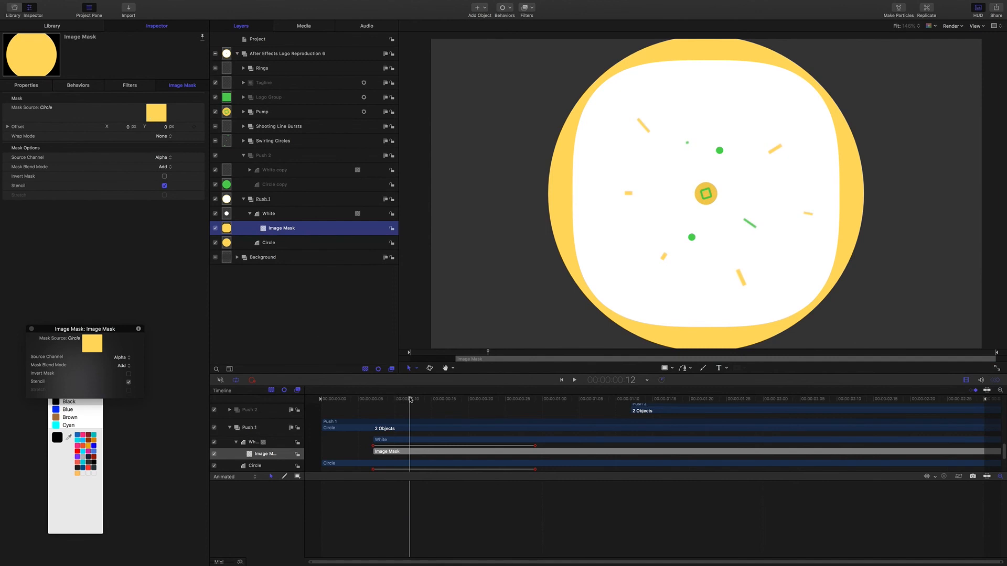
{"action": "left_click", "coordinate": [286, 246]}
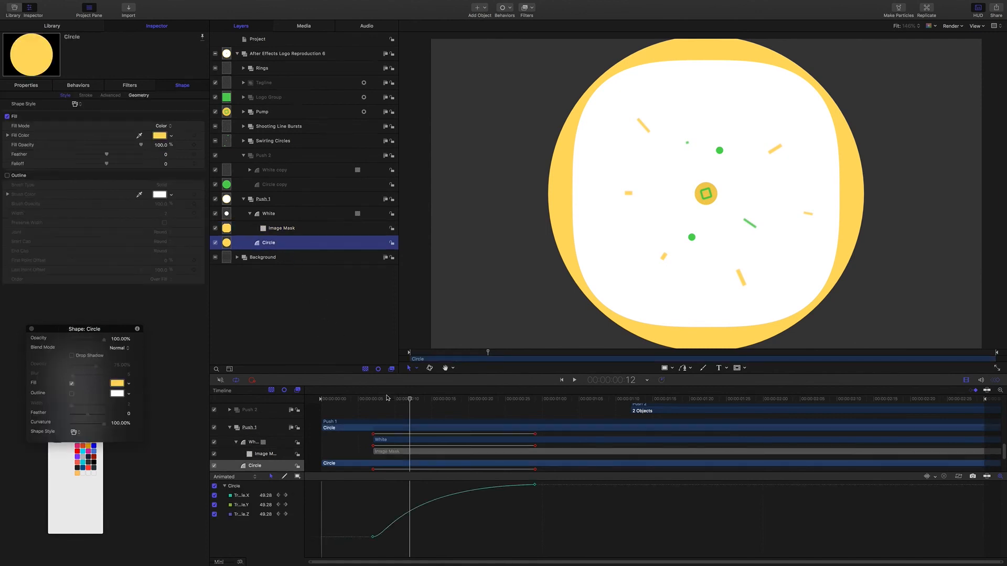
{"action": "left_click_drag", "start_coordinate": [411, 401], "coordinate": [461, 406]}
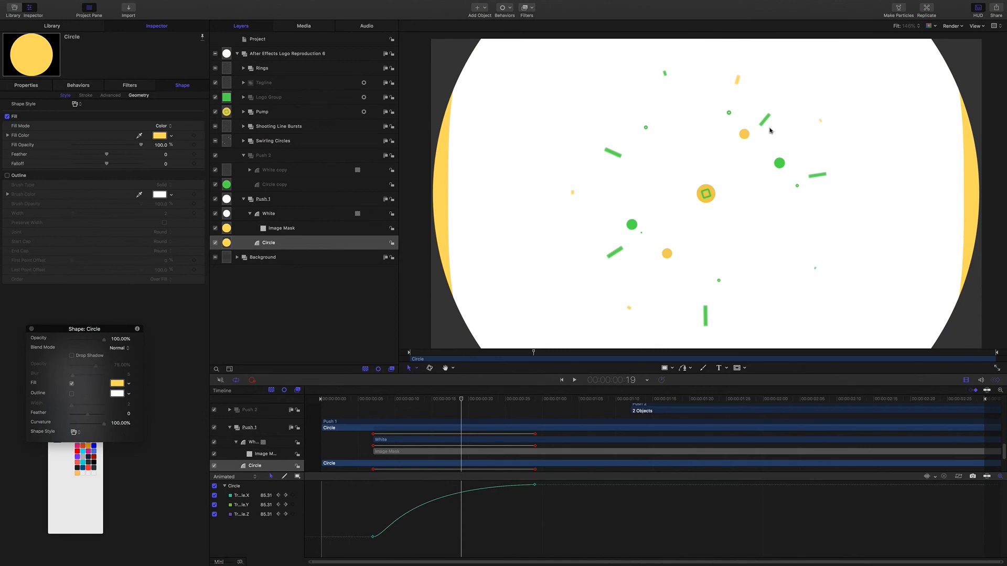
{"action": "left_click_drag", "start_coordinate": [462, 401], "coordinate": [483, 397]}
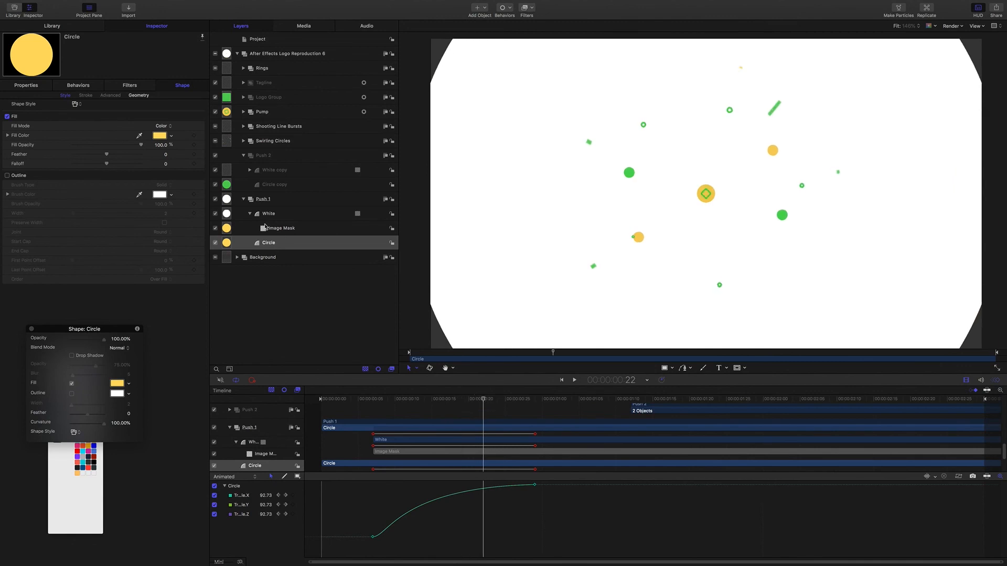
Select the Push 2 group, return the playhead to the project start and collapse the group
{"action": "left_click", "coordinate": [268, 157]}
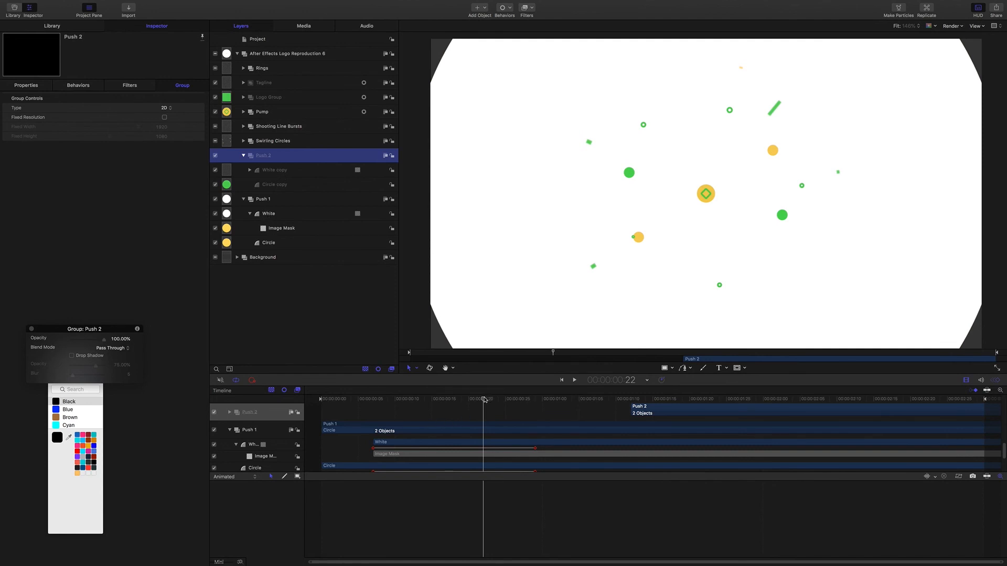
{"action": "left_click_drag", "start_coordinate": [484, 399], "coordinate": [293, 379]}
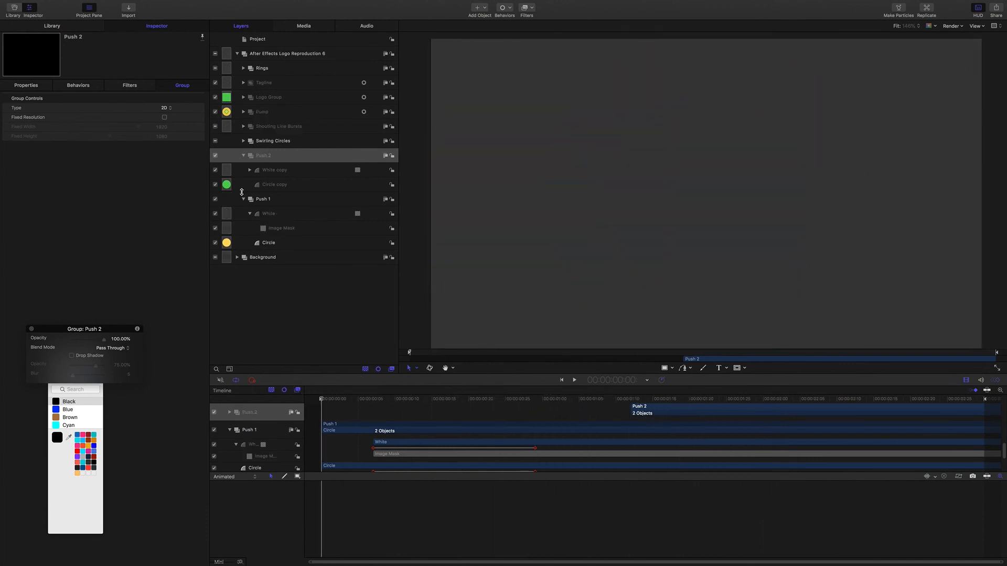
{"action": "left_click", "coordinate": [244, 156]}
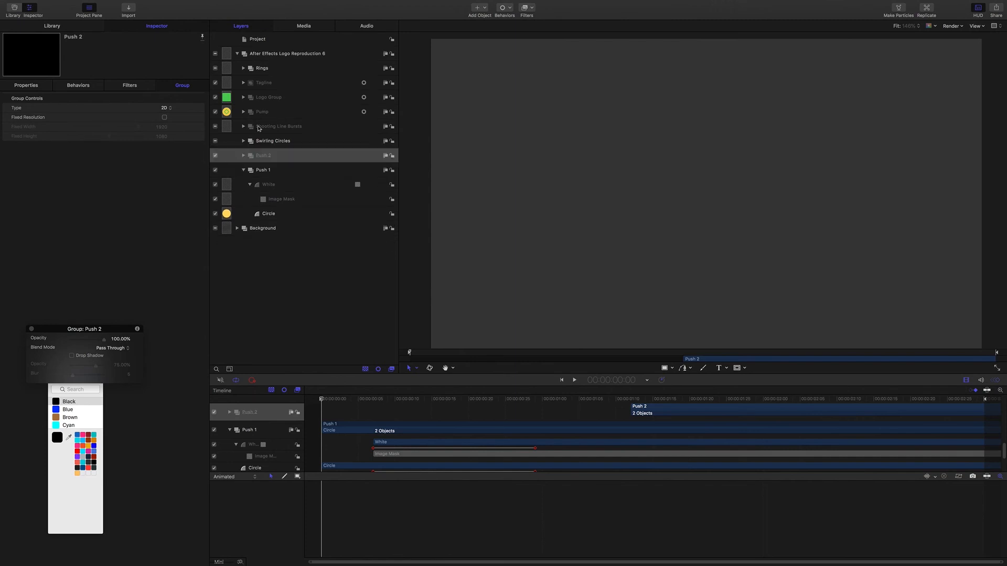
Select and expand the Pump group, and examine its scale overshoot from the project start to frame 19
{"action": "left_click", "coordinate": [265, 113]}
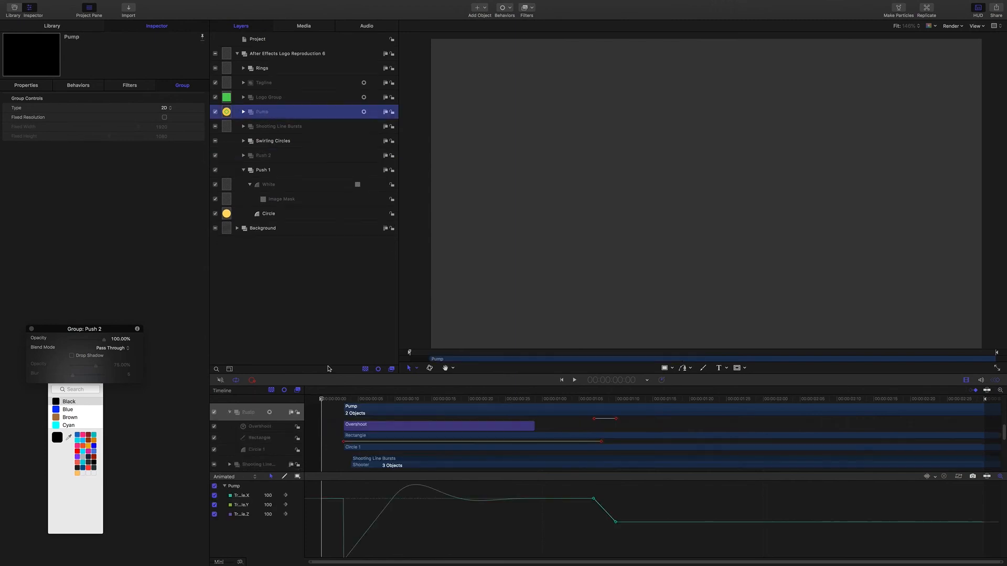
{"action": "left_click", "coordinate": [322, 400]}
{"action": "left_click_drag", "start_coordinate": [322, 399], "coordinate": [410, 400]}
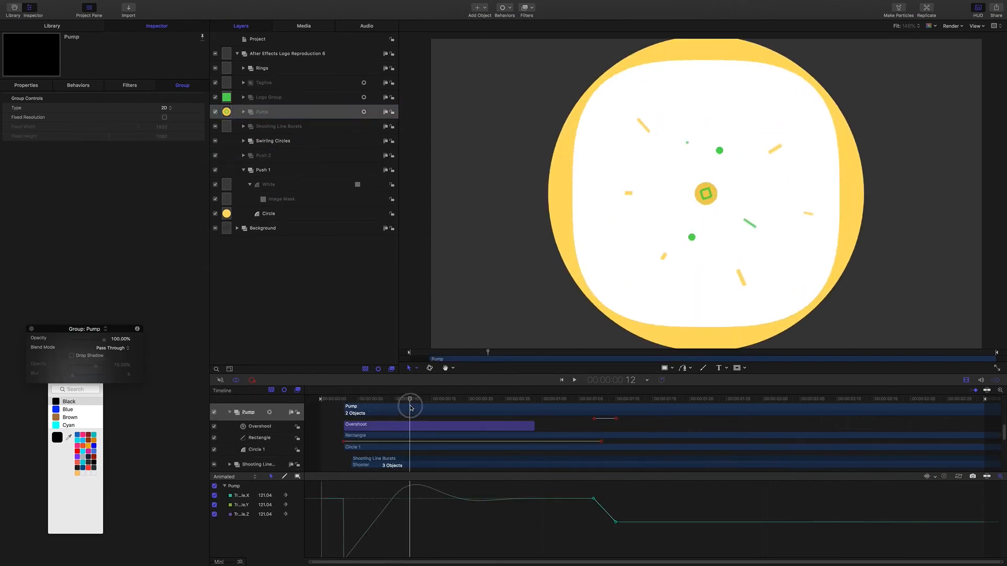
{"action": "left_click", "coordinate": [243, 112]}
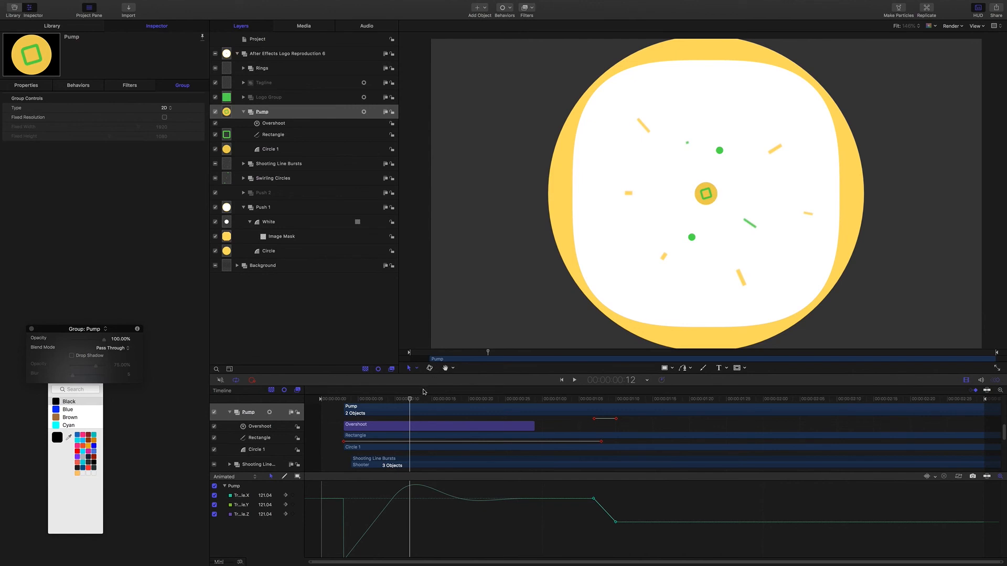
{"action": "left_click_drag", "start_coordinate": [410, 401], "coordinate": [461, 400]}
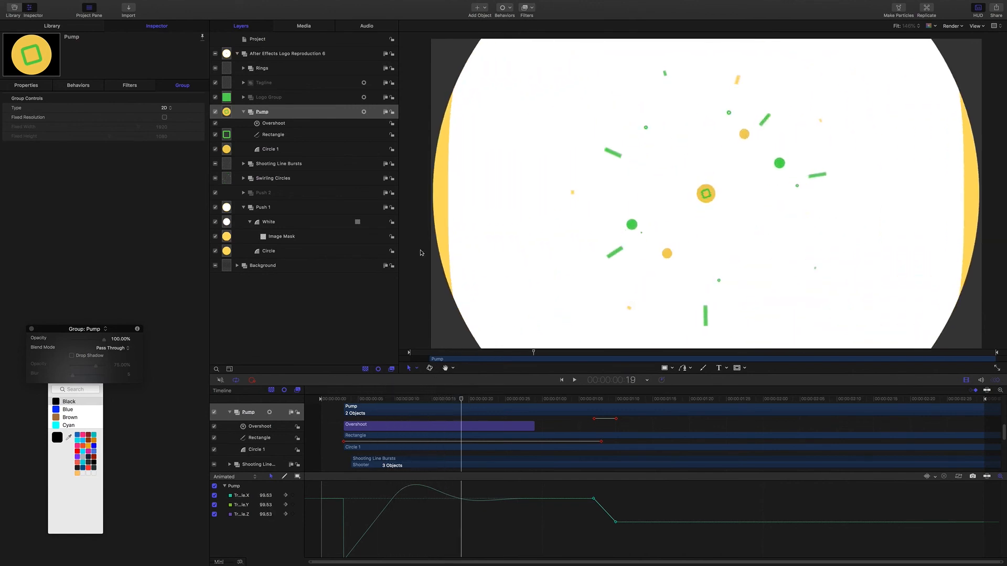
Examine the Pump rectangle's Z rotation animation by scrubbing to frame 22 and back to frame 11, and collapse the group
{"action": "left_click", "coordinate": [273, 134]}
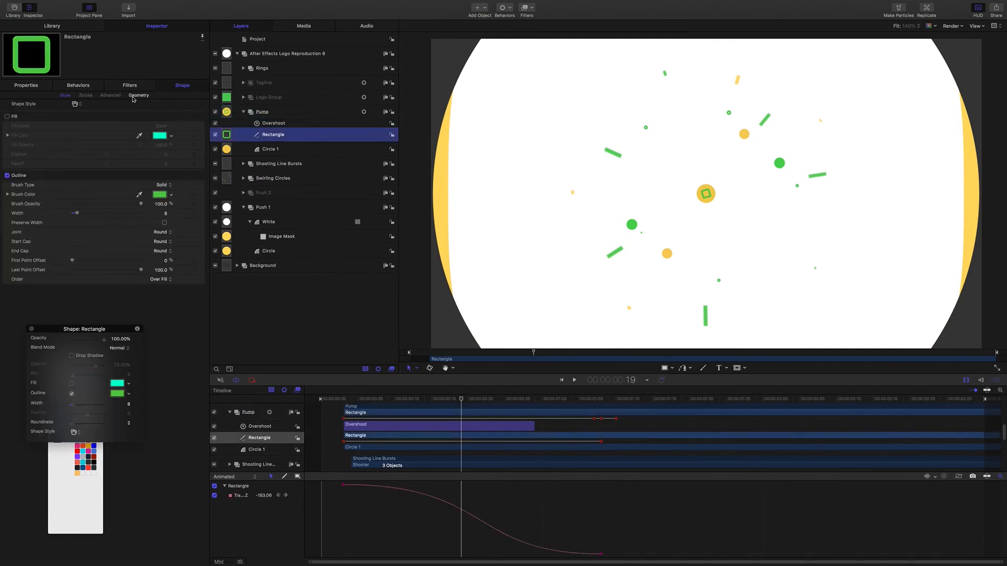
{"action": "left_click", "coordinate": [26, 85]}
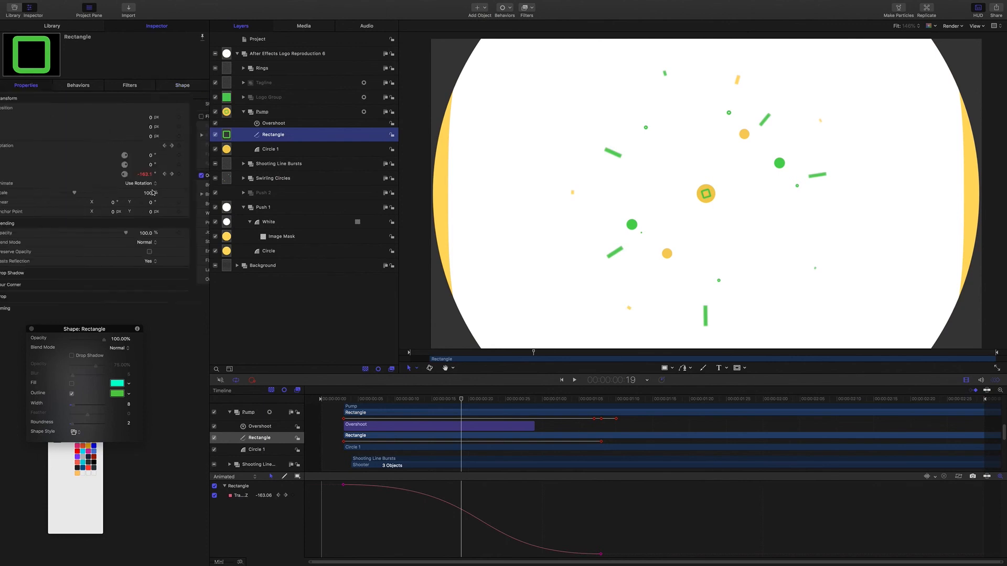
{"action": "left_click_drag", "start_coordinate": [462, 401], "coordinate": [481, 413]}
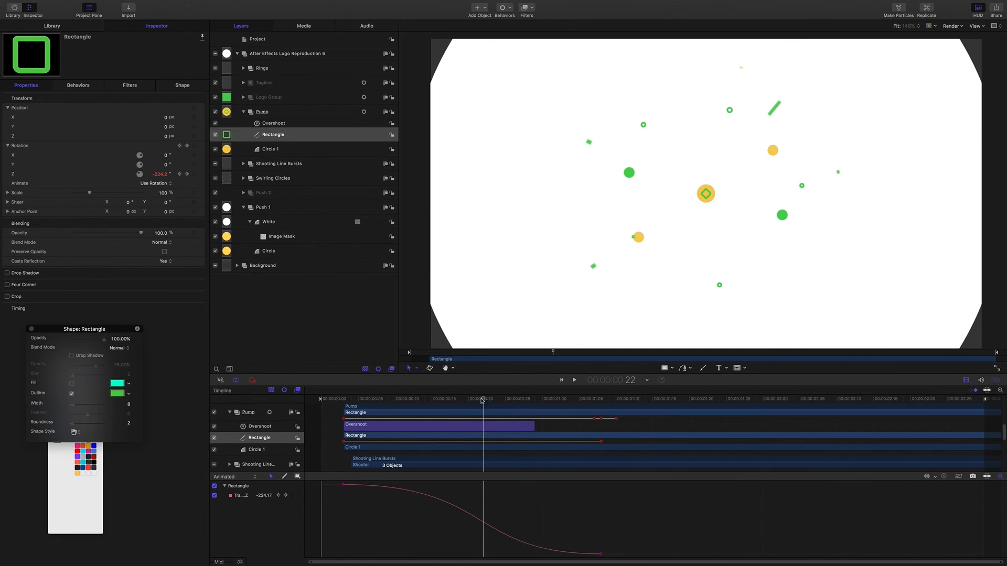
{"action": "left_click_drag", "start_coordinate": [482, 401], "coordinate": [404, 399]}
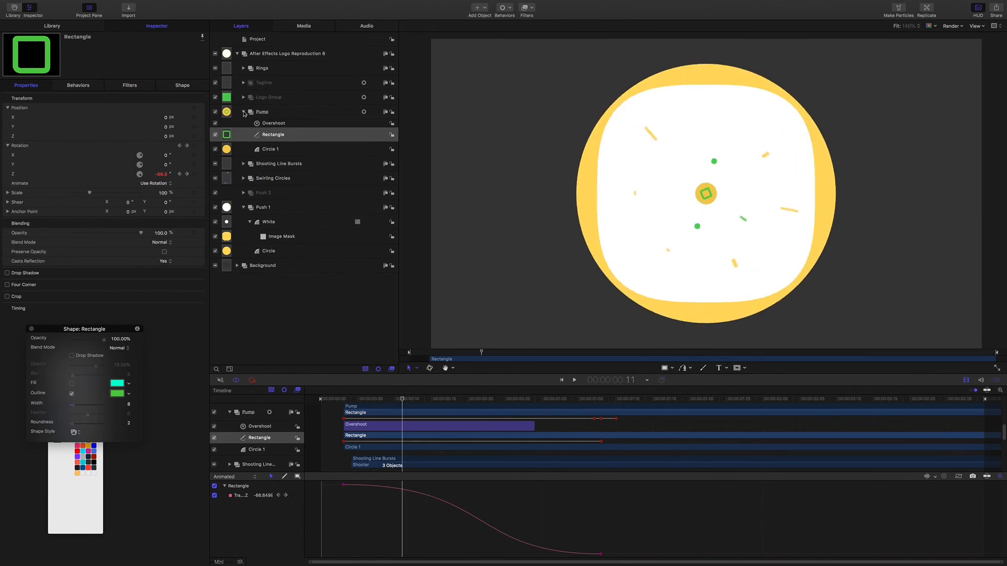
{"action": "left_click", "coordinate": [243, 112]}
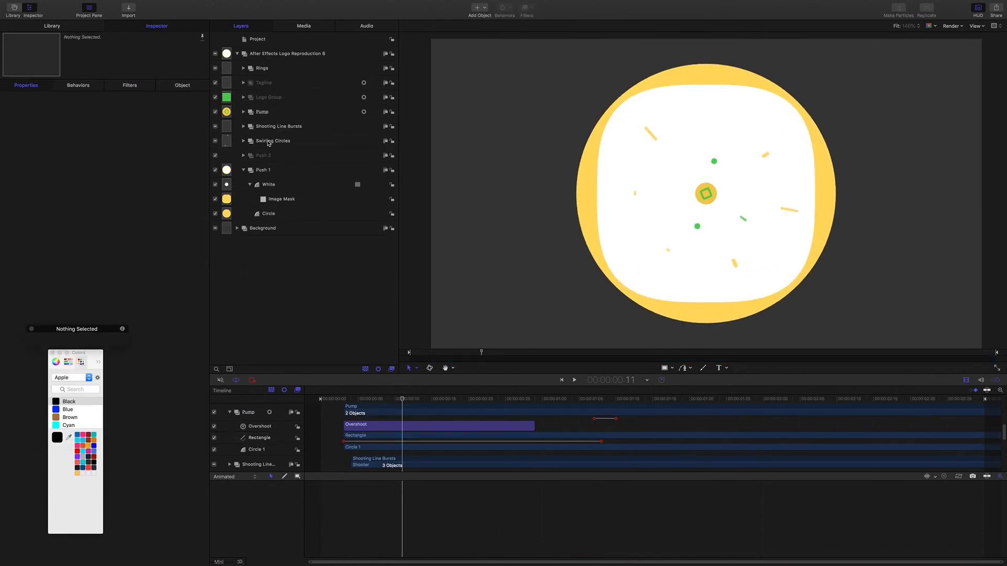
Select the Rings group, examine its ring animation by scrubbing from frame 11 to 24, and expand the group
{"action": "left_click", "coordinate": [263, 69]}
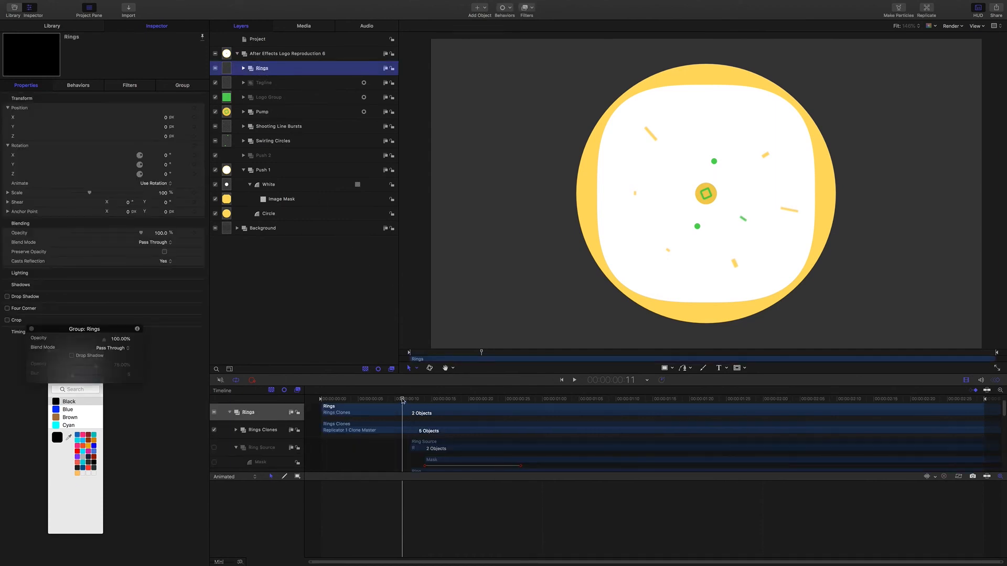
{"action": "left_click_drag", "start_coordinate": [403, 401], "coordinate": [461, 407]}
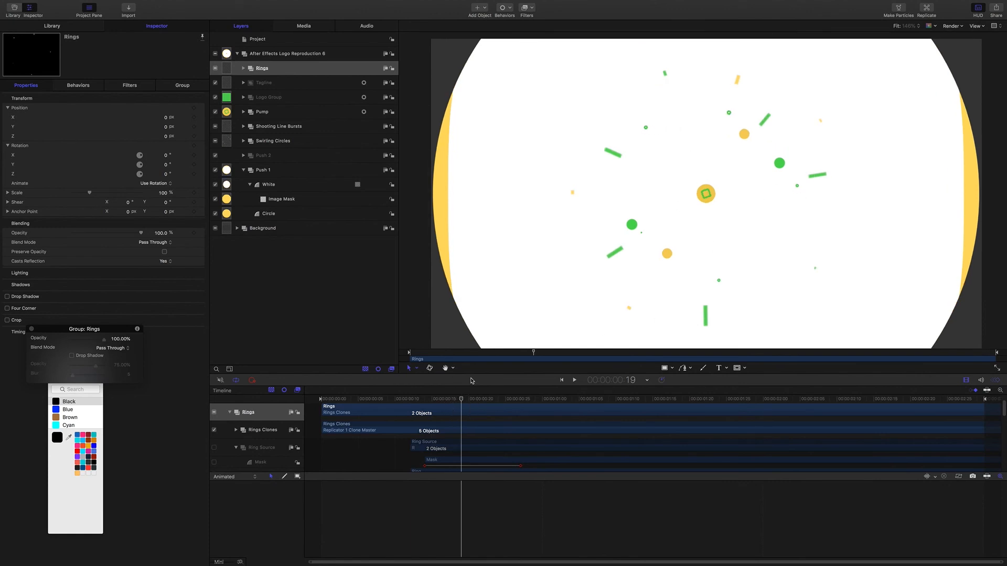
{"action": "left_click_drag", "start_coordinate": [461, 399], "coordinate": [498, 399]}
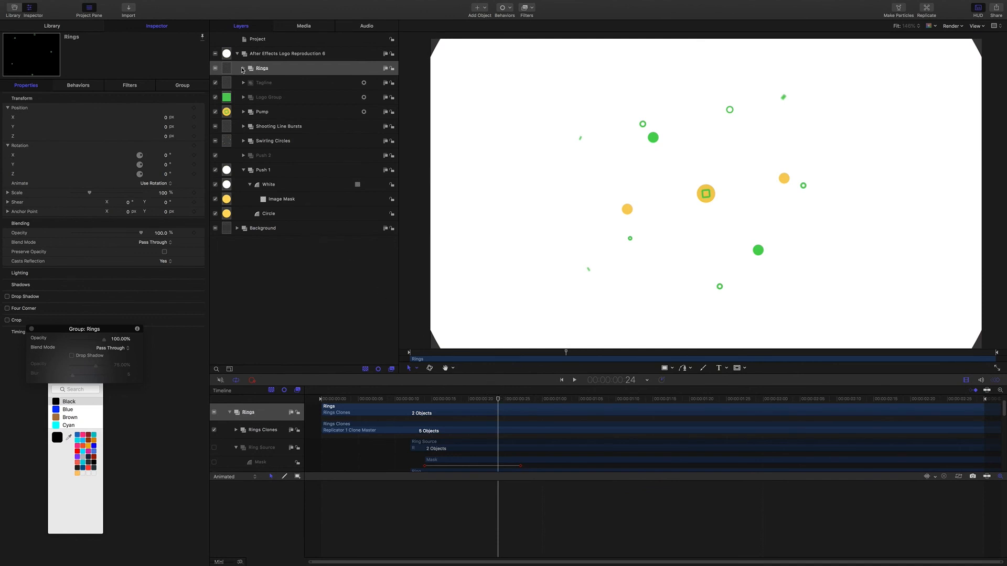
{"action": "left_click", "coordinate": [244, 68]}
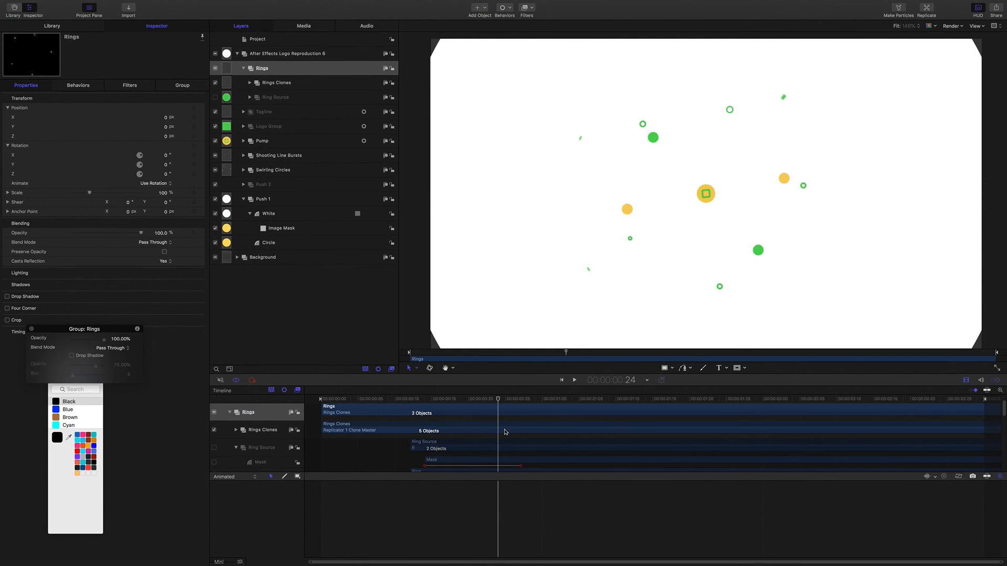
{"action": "mouse_move", "coordinate": [499, 401]}
{"action": "left_mouse_down"}
{"action": "mouse_move", "coordinate": [474, 400]}
{"action": "mouse_move", "coordinate": [522, 405]}
{"action": "mouse_move", "coordinate": [498, 402]}
{"action": "left_mouse_up"}
Draw a blue filled circle in the Rings group, centred at about X -723, Y 40 px, clear of the existing artwork
{"action": "left_click", "coordinate": [673, 370]}
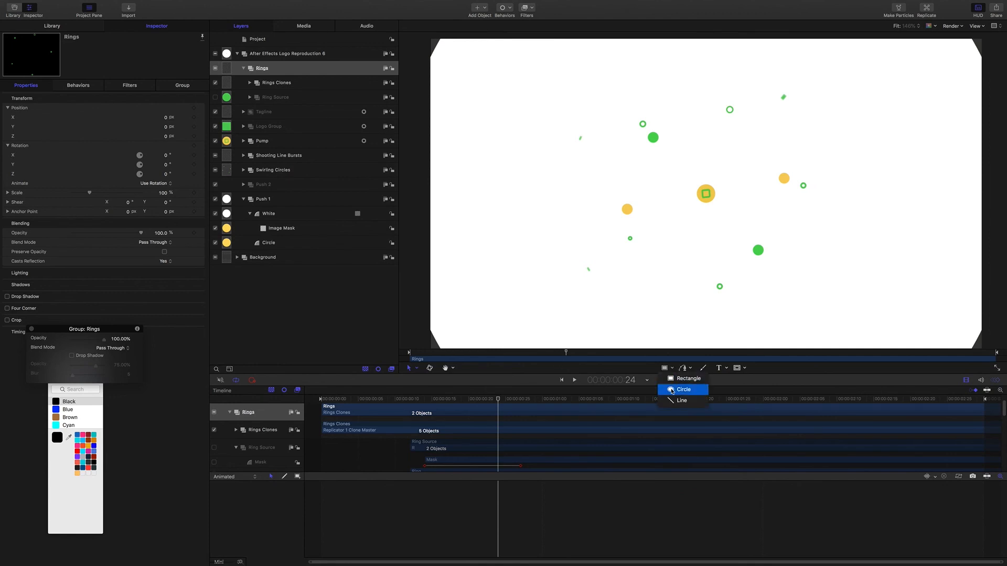
{"action": "left_click", "coordinate": [671, 390]}
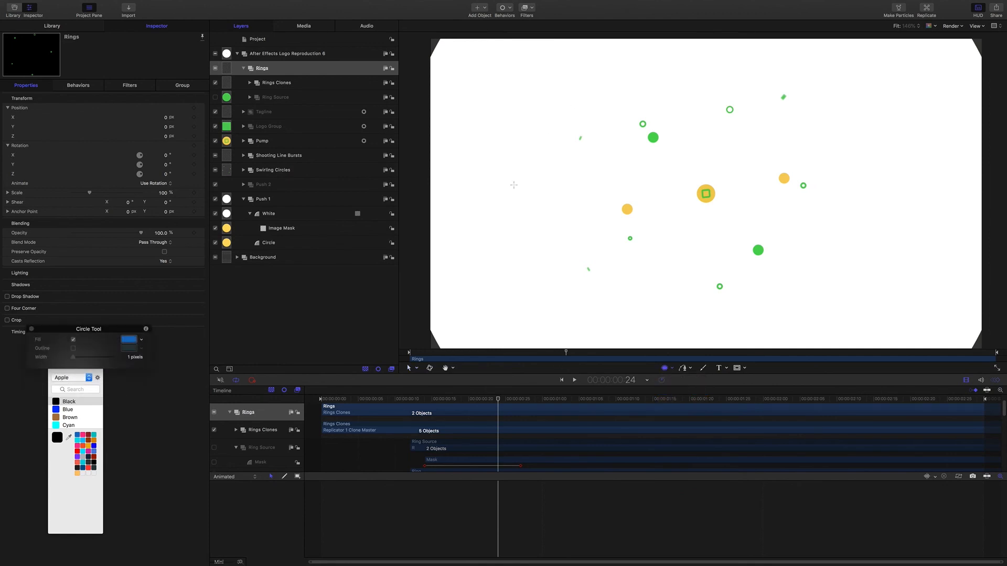
{"action": "left_click_drag", "start_coordinate": [499, 182], "coordinate": [523, 207]}
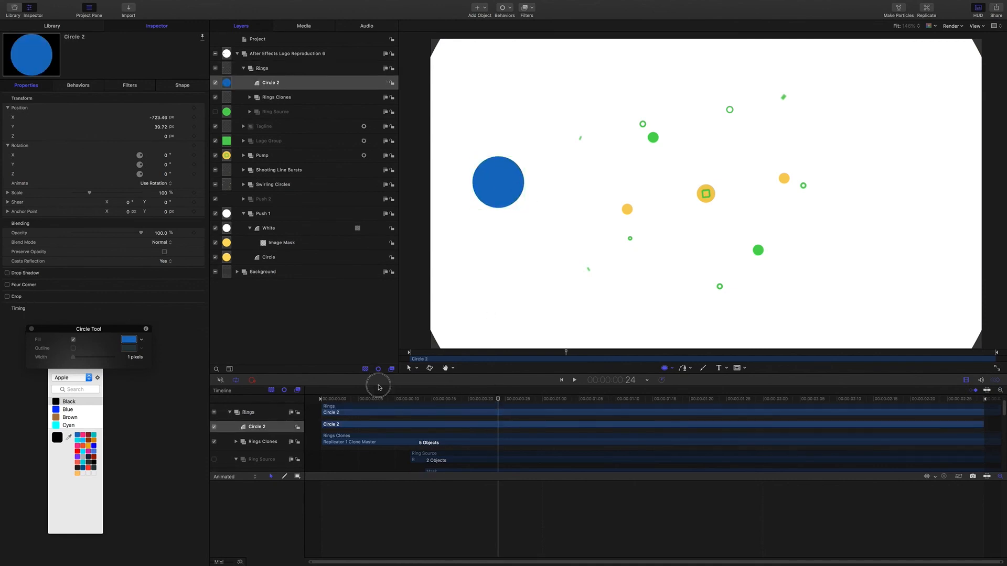
Keyframe the blue circle's scale from 0% at the project start to 100% at frame 15, and scrub back to frame 10
{"action": "key", "text": "Home"}
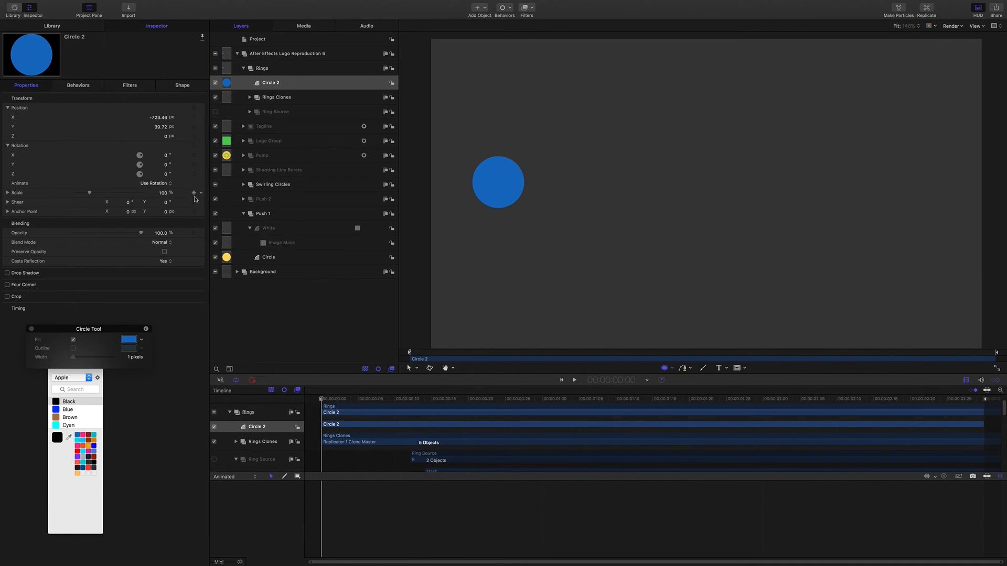
{"action": "left_click", "coordinate": [163, 194]}
{"action": "type", "text": "0"}
{"action": "key", "text": "Return"}
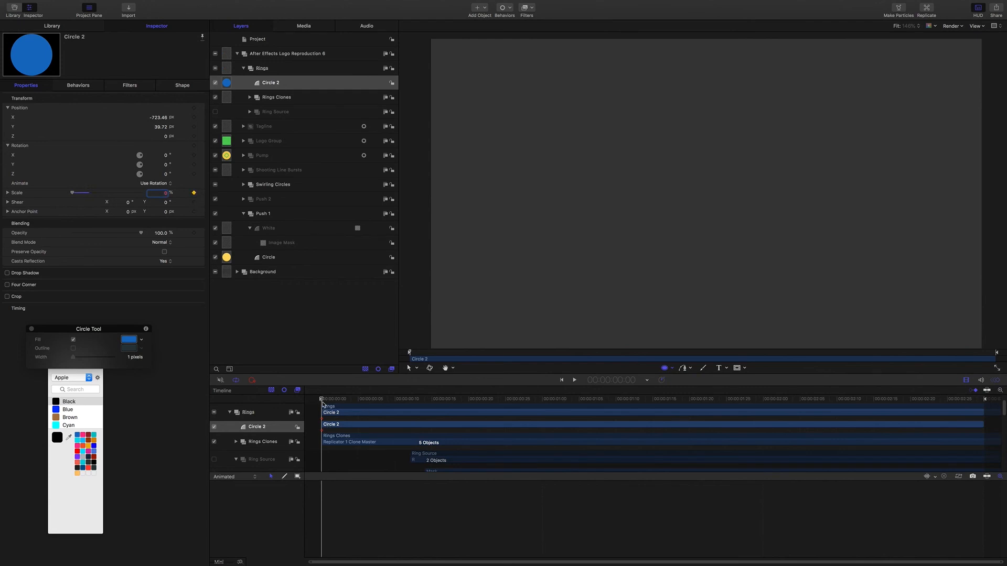
{"action": "left_click", "coordinate": [330, 400]}
{"action": "left_click_drag", "start_coordinate": [331, 402], "coordinate": [432, 410]}
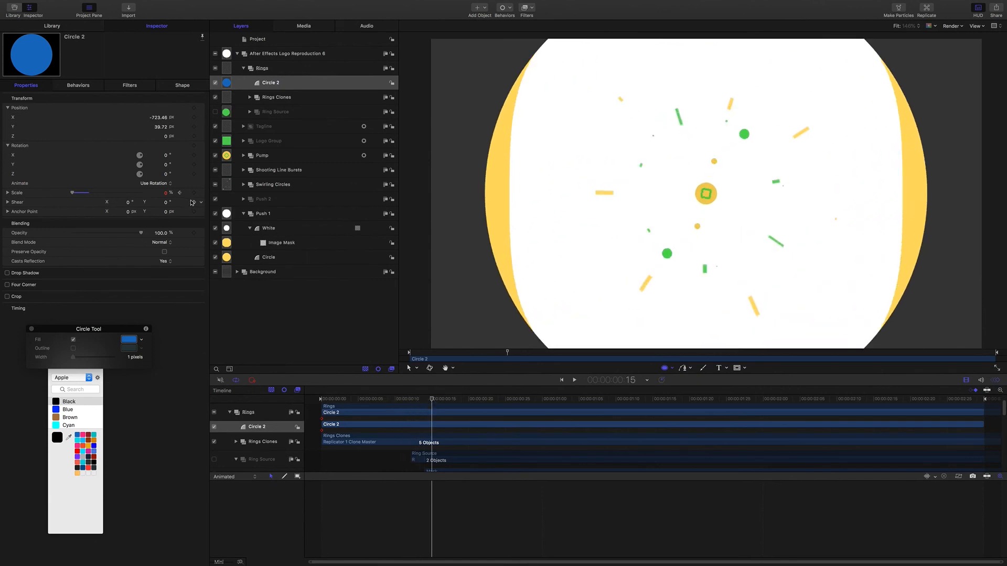
{"action": "double_click", "coordinate": [167, 194]}
{"action": "key", "text": "Return"}
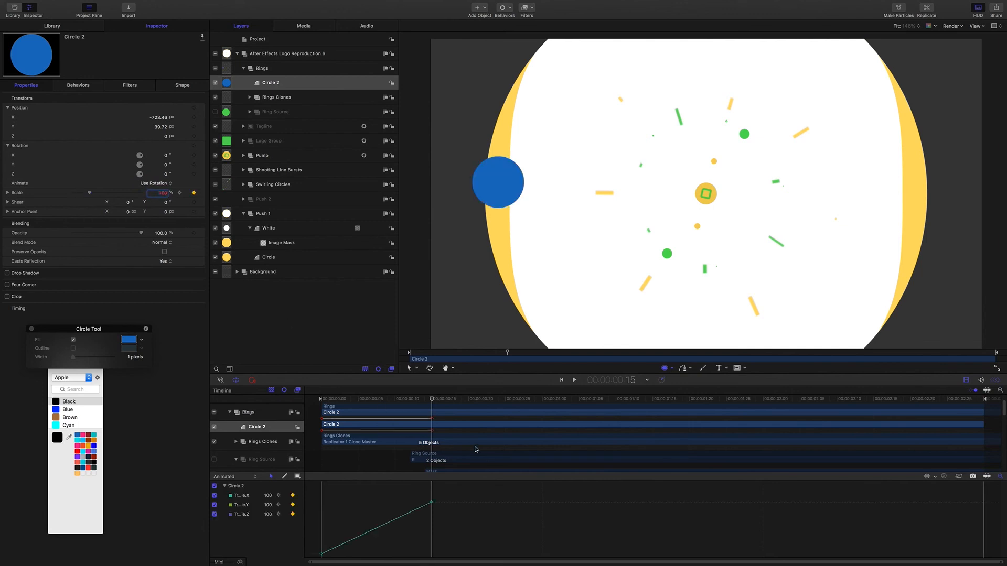
{"action": "left_click_drag", "start_coordinate": [433, 401], "coordinate": [395, 405]}
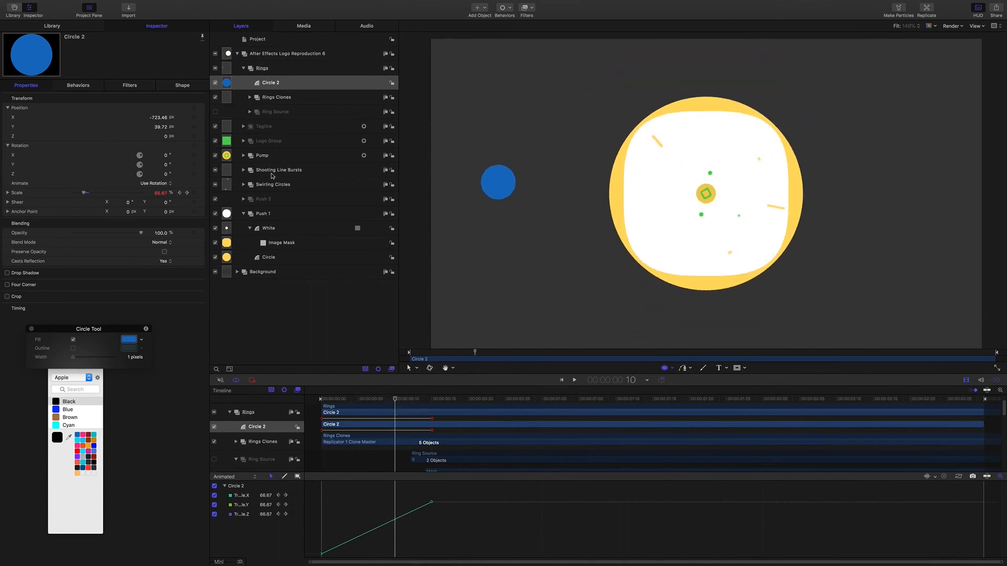
Duplicate the blue circle and rename the copy as Mask
{"action": "key", "text": "super+d"}
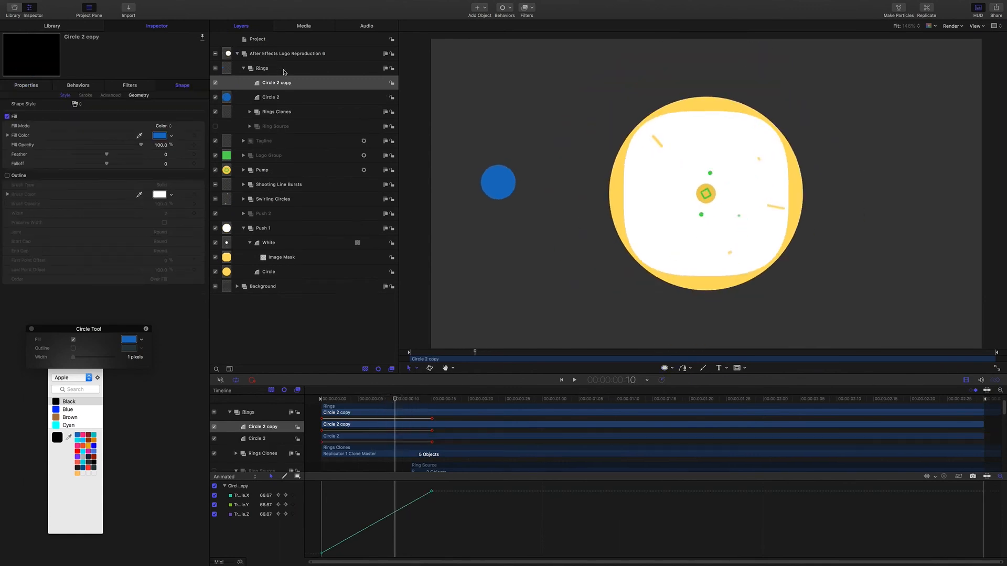
{"action": "double_click", "coordinate": [284, 83]}
{"action": "left_click_drag", "start_coordinate": [293, 82], "coordinate": [250, 80]}
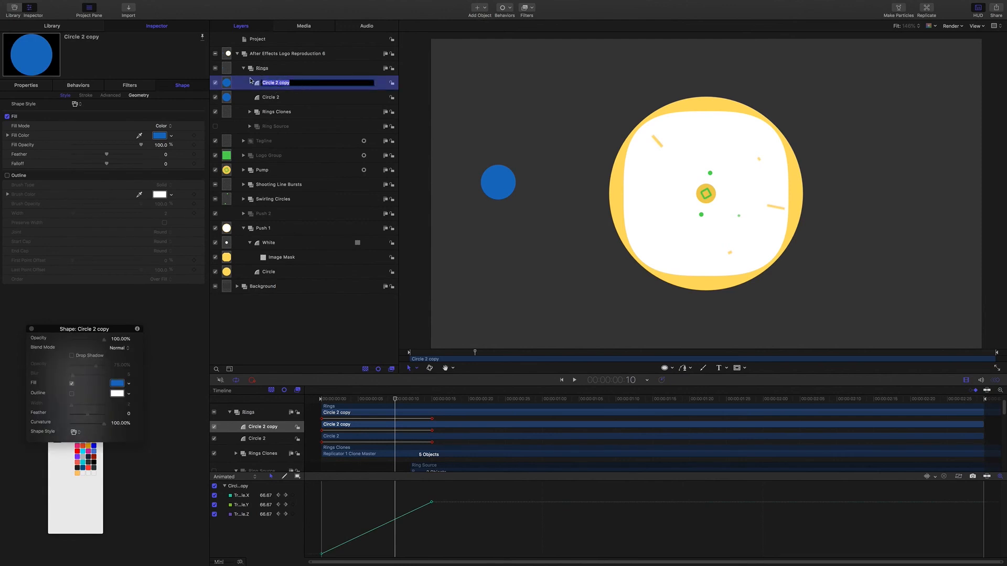
{"action": "type", "text": "Mask"}
{"action": "key", "text": "Return"}
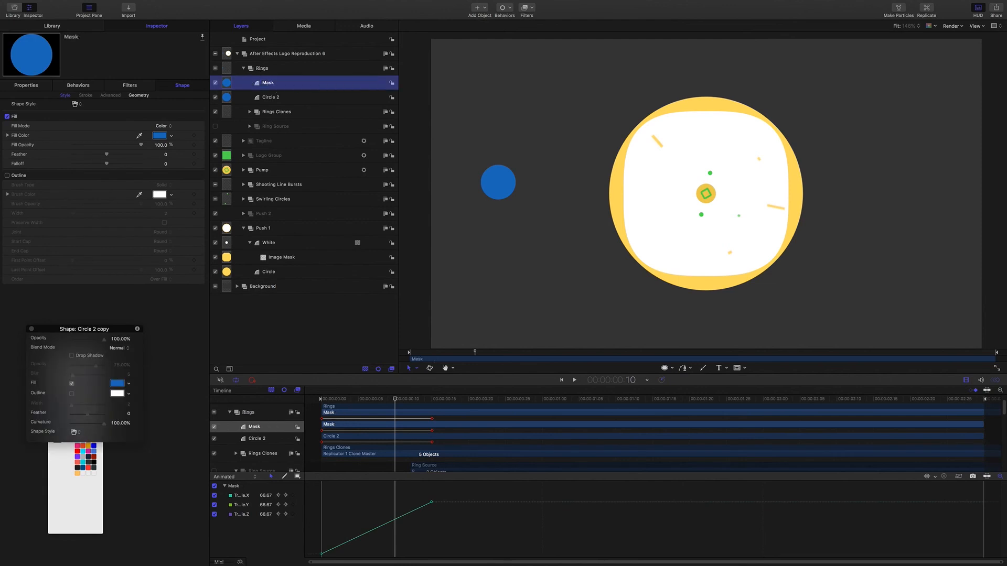
Shift the Mask layer along the timeline to start at frame 2
{"action": "left_click_drag", "start_coordinate": [395, 400], "coordinate": [326, 395]}
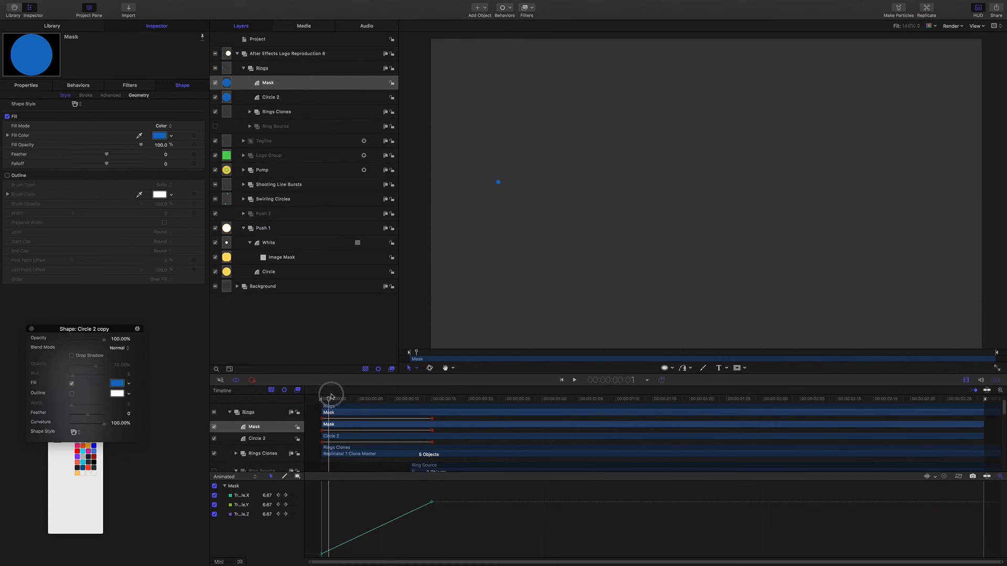
{"action": "left_click_drag", "start_coordinate": [331, 397], "coordinate": [333, 397]}
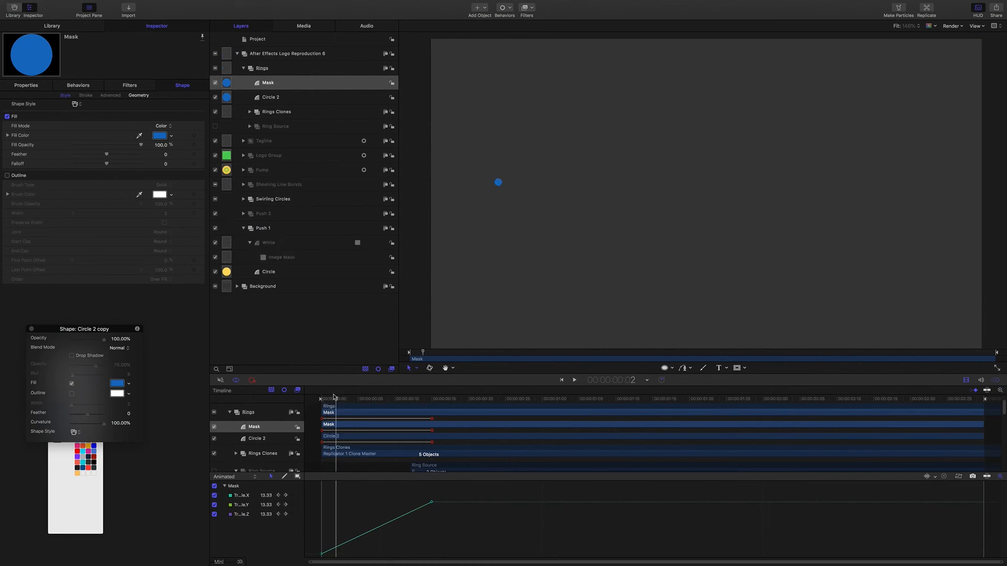
{"action": "key", "text": "shift+bracketleft"}
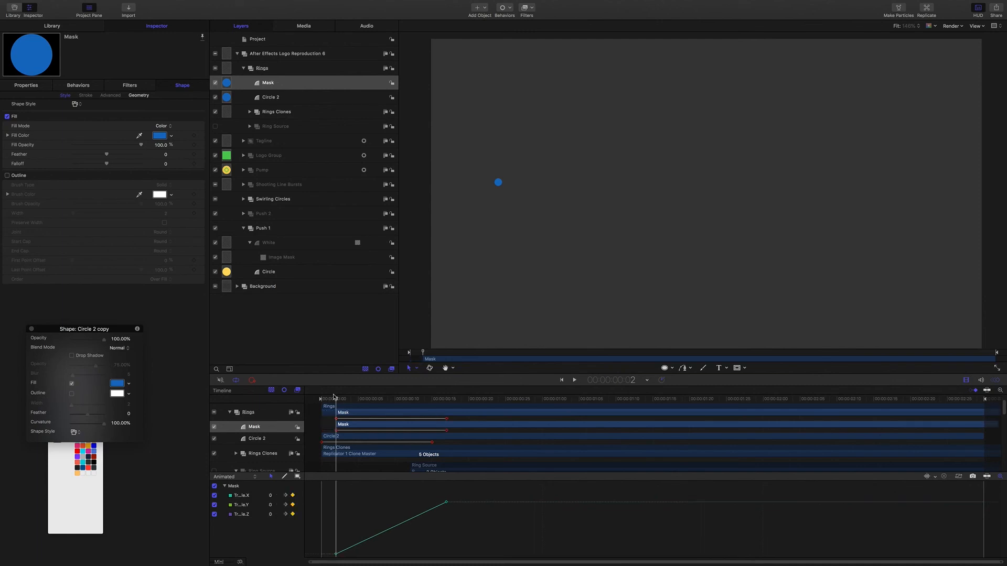
Add an image mask to Circle 2 with the Mask layer as source, and set its mask blend mode to Subtract
{"action": "left_click", "coordinate": [270, 98]}
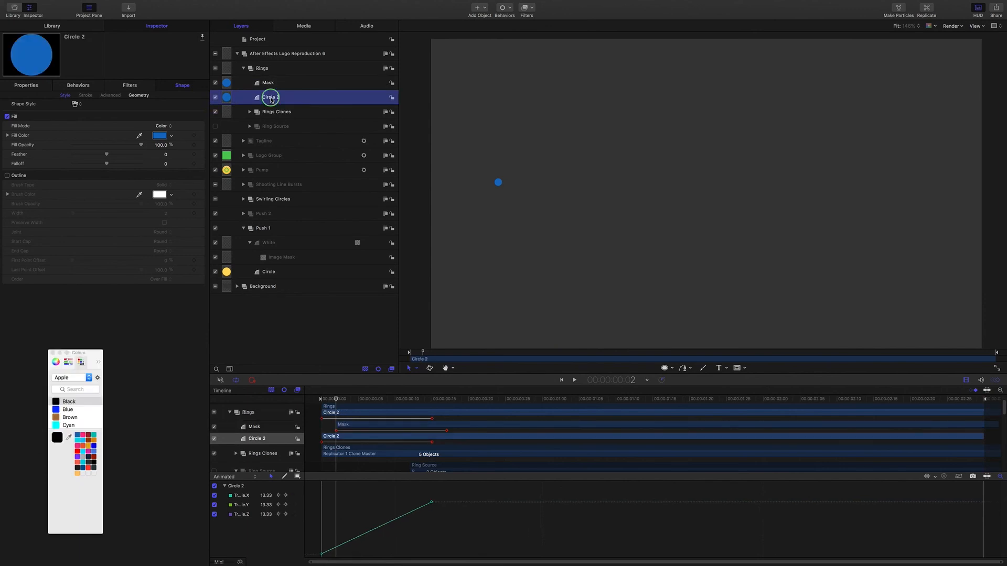
{"action": "right_click", "coordinate": [270, 98]}
{"action": "left_click", "coordinate": [266, 101]}
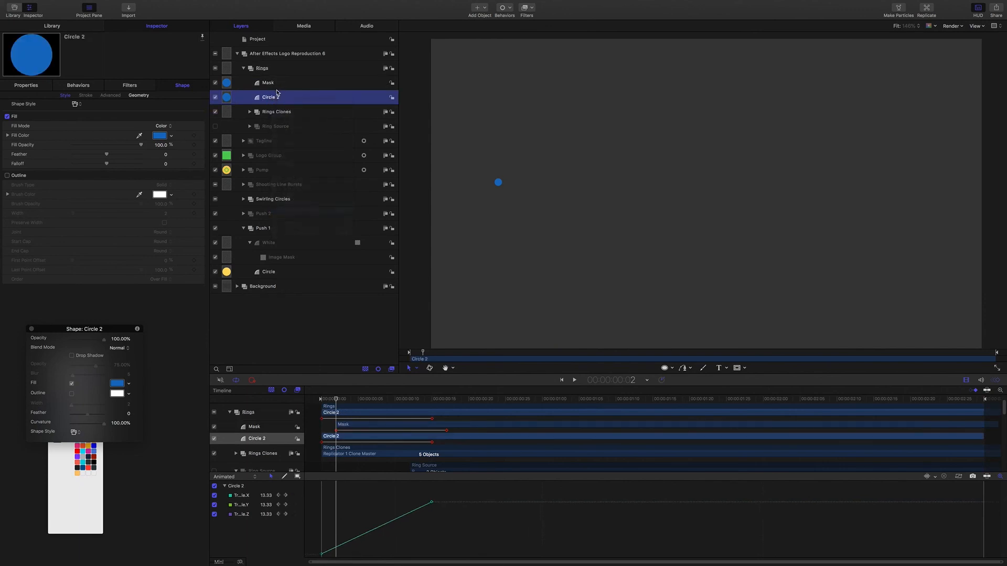
{"action": "left_click_drag", "start_coordinate": [269, 84], "coordinate": [157, 111]}
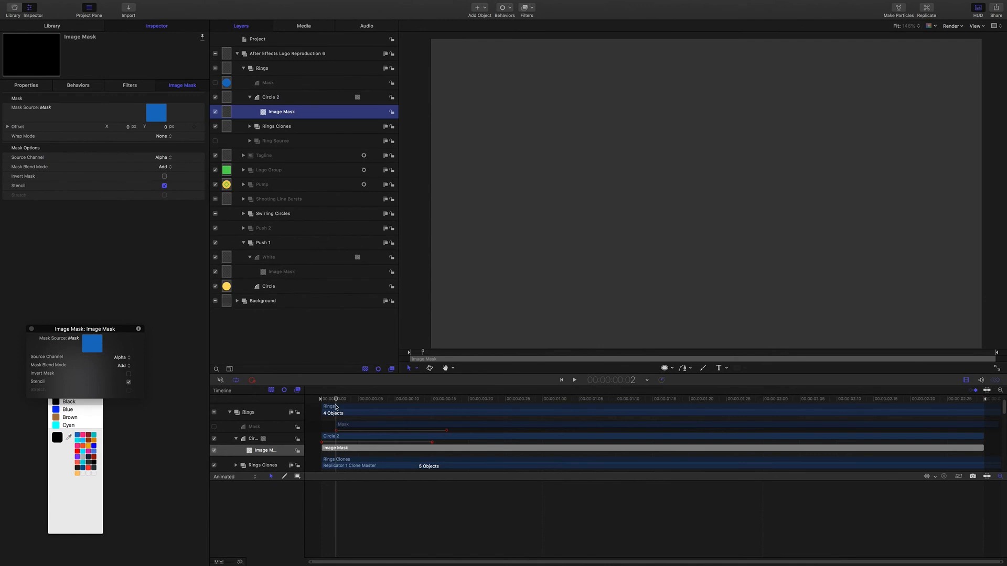
{"action": "left_click_drag", "start_coordinate": [336, 400], "coordinate": [319, 399]}
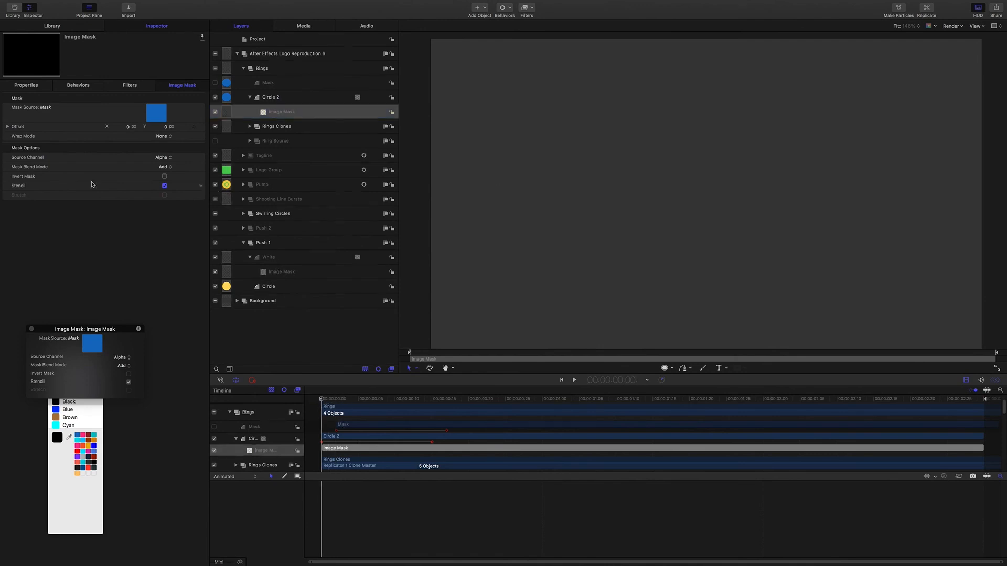
{"action": "left_click", "coordinate": [163, 167]}
{"action": "left_click", "coordinate": [166, 175]}
Set the Mask layer's scale to 105% at its last scale keyframe on frame 17
{"action": "left_click_drag", "start_coordinate": [322, 398], "coordinate": [446, 407]}
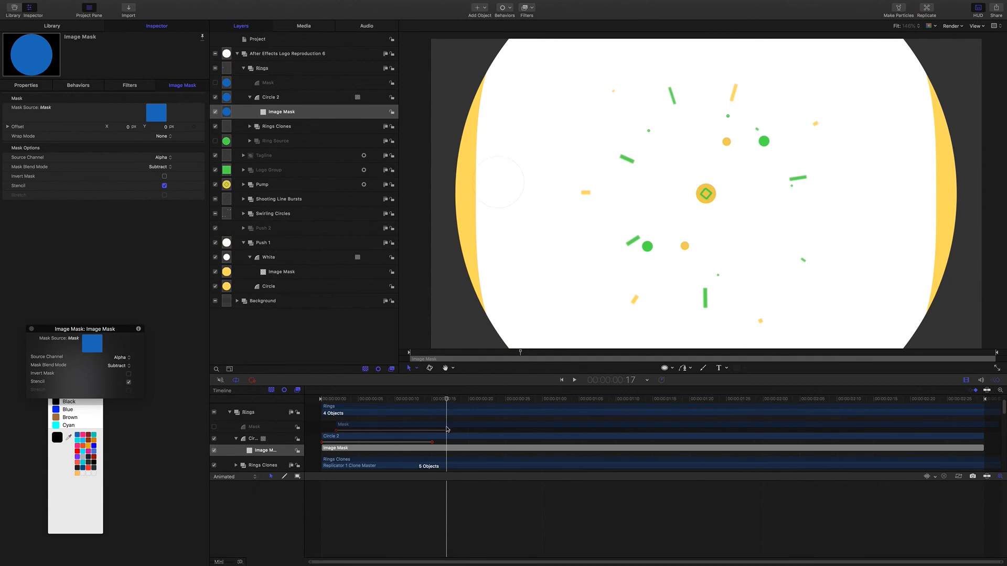
{"action": "left_click", "coordinate": [273, 84]}
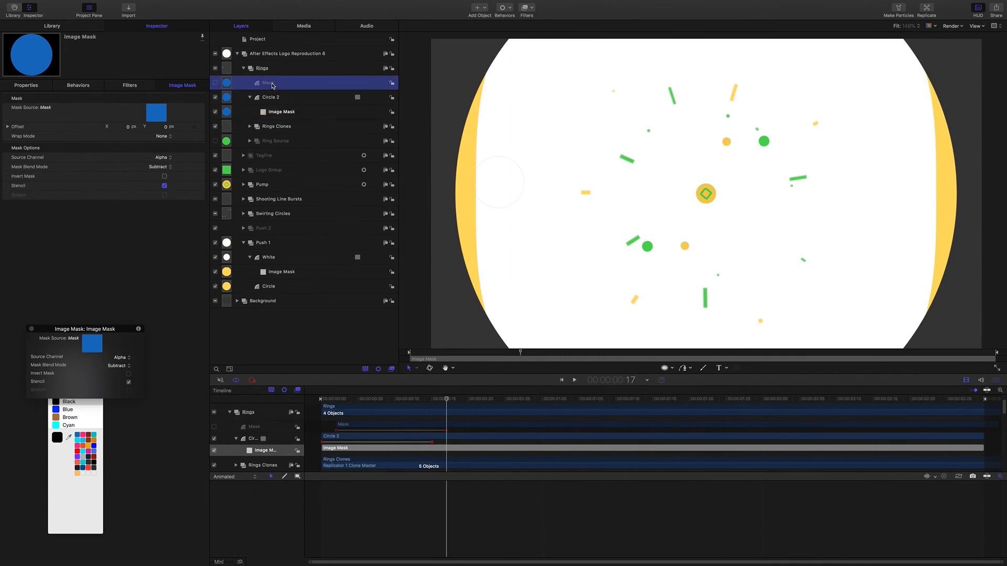
{"action": "left_click", "coordinate": [36, 87]}
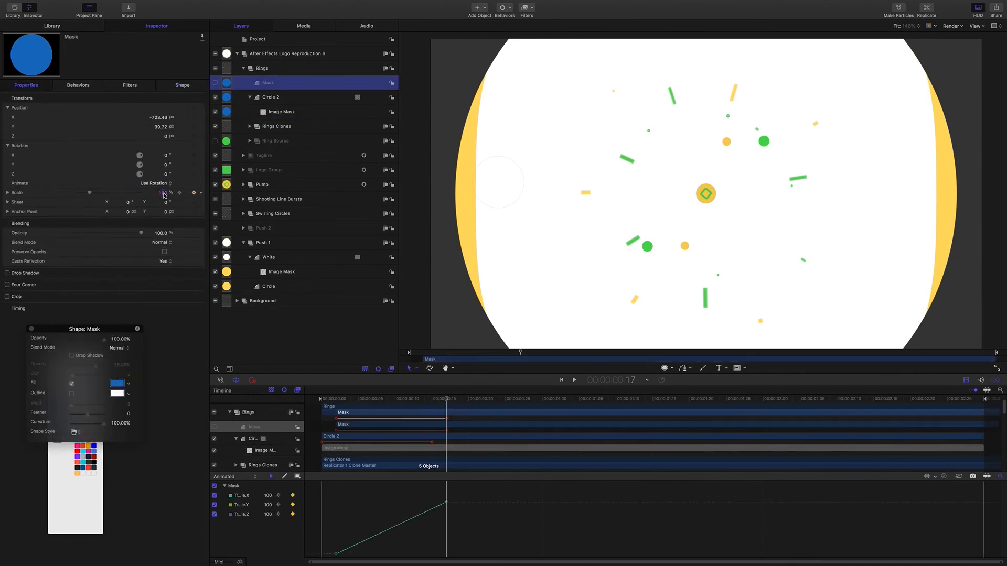
{"action": "left_click", "coordinate": [163, 193]}
{"action": "type", "text": "10"}
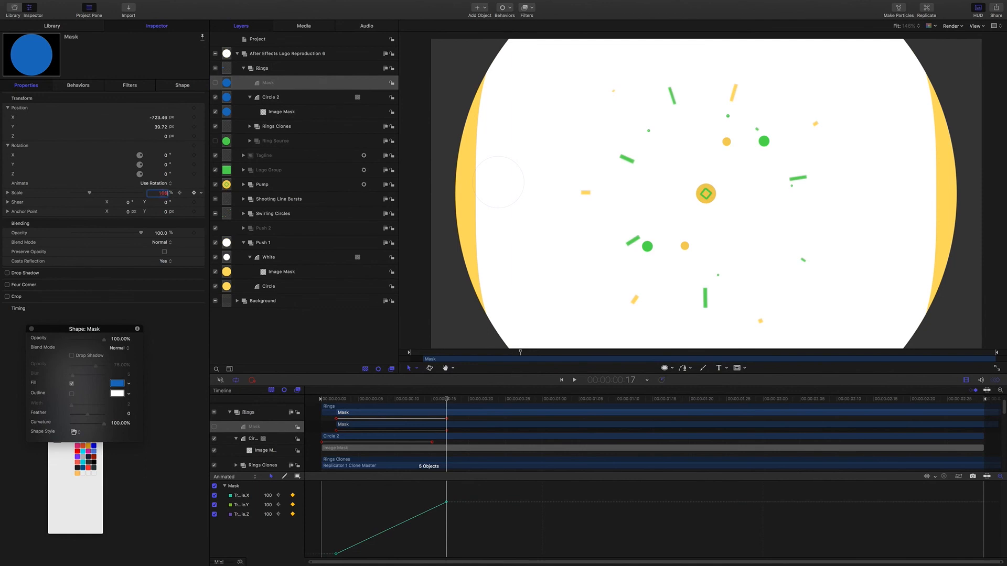
{"action": "type", "text": "5"}
{"action": "key", "text": "Return"}
Play the blue ring animation from the project start and scrub back to frame 11 to review it
{"action": "left_click_drag", "start_coordinate": [446, 400], "coordinate": [238, 384]}
{"action": "key", "text": "space"}
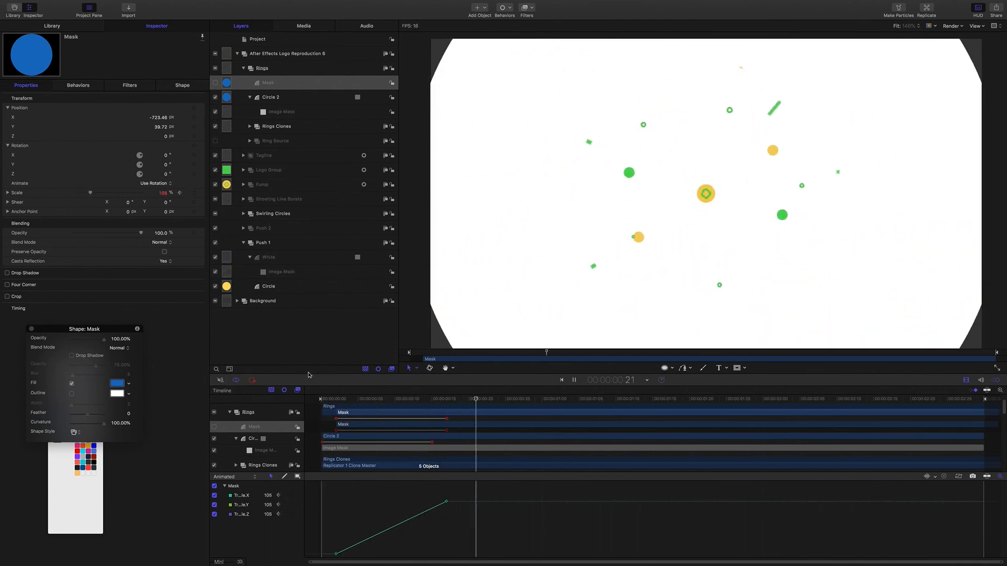
{"action": "key", "text": "space"}
{"action": "left_click_drag", "start_coordinate": [534, 400], "coordinate": [402, 383]}
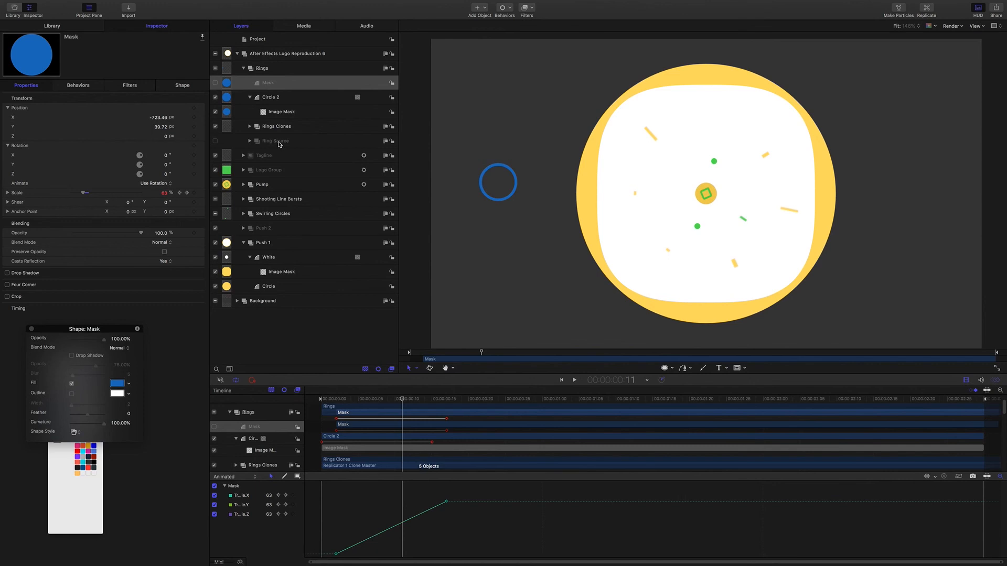
Expand the Ring Source group to show its layers, and hide and collapse the demonstration layer Circle 2
{"action": "left_click", "coordinate": [279, 143]}
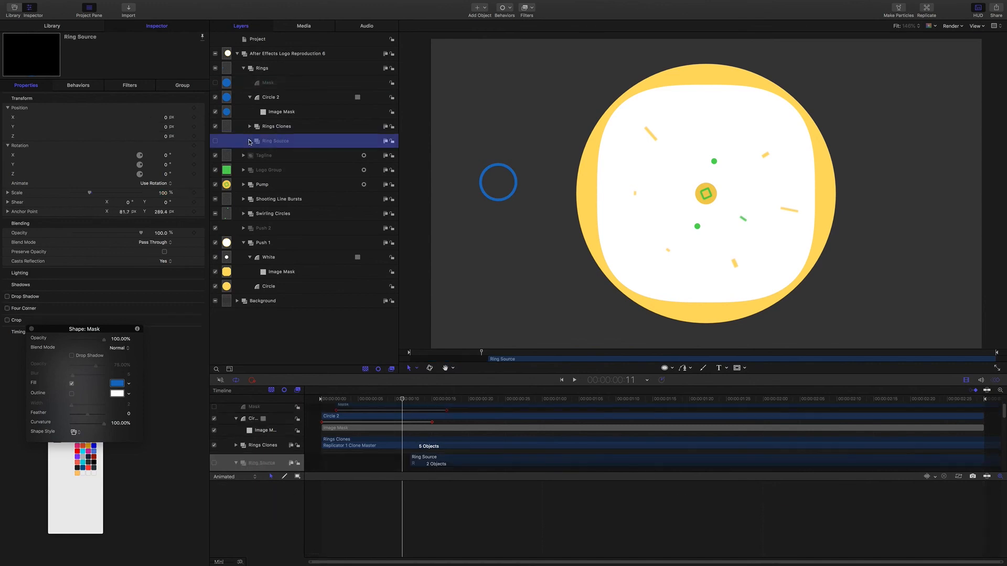
{"action": "left_click", "coordinate": [250, 141]}
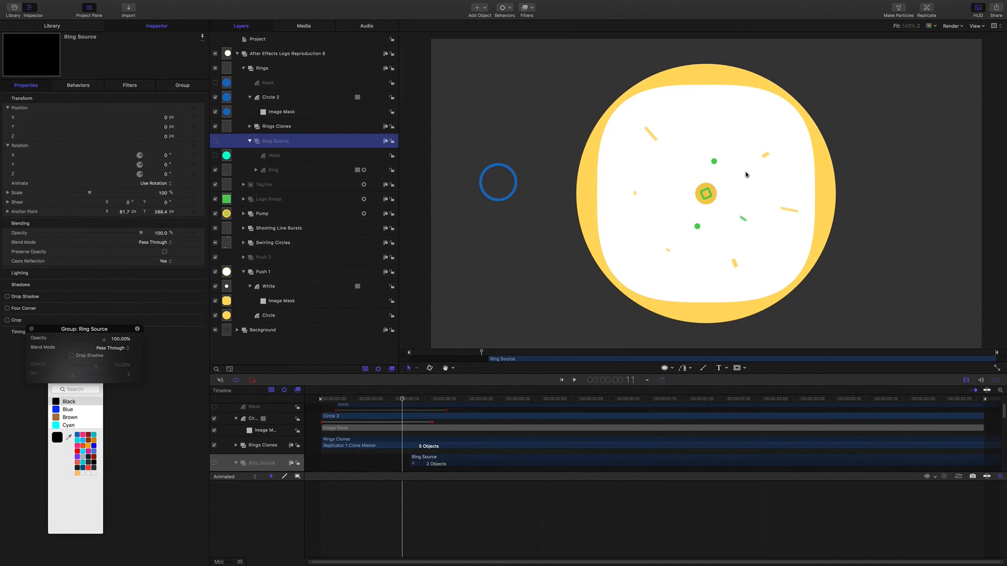
{"action": "left_click", "coordinate": [215, 97]}
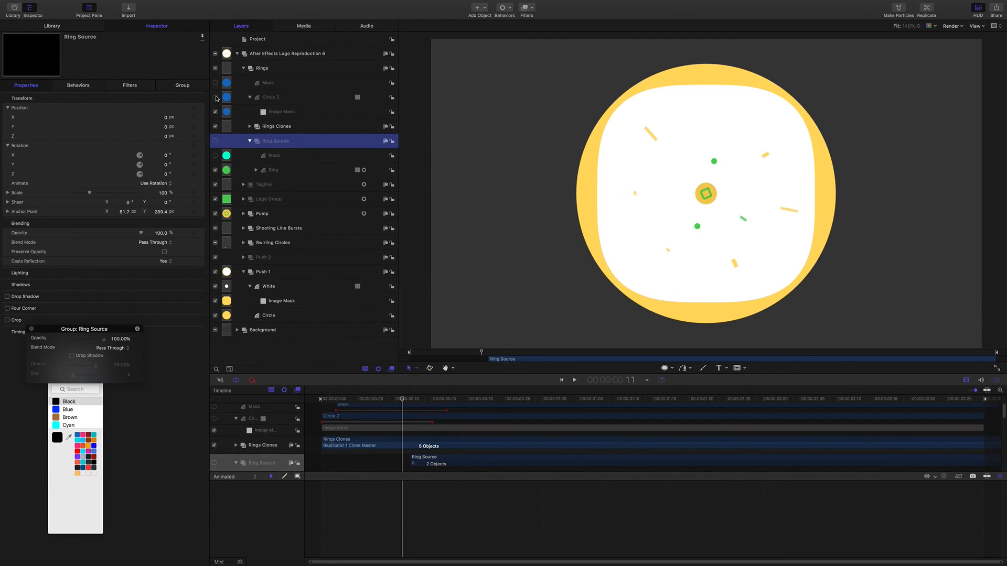
{"action": "left_click", "coordinate": [250, 98]}
Examine the original rings' timing by scrubbing from frame 12 to 26, and select and expand the Rings Clones group
{"action": "mouse_move", "coordinate": [400, 401]}
{"action": "left_mouse_down"}
{"action": "mouse_move", "coordinate": [447, 405]}
{"action": "mouse_move", "coordinate": [410, 403]}
{"action": "left_mouse_up"}
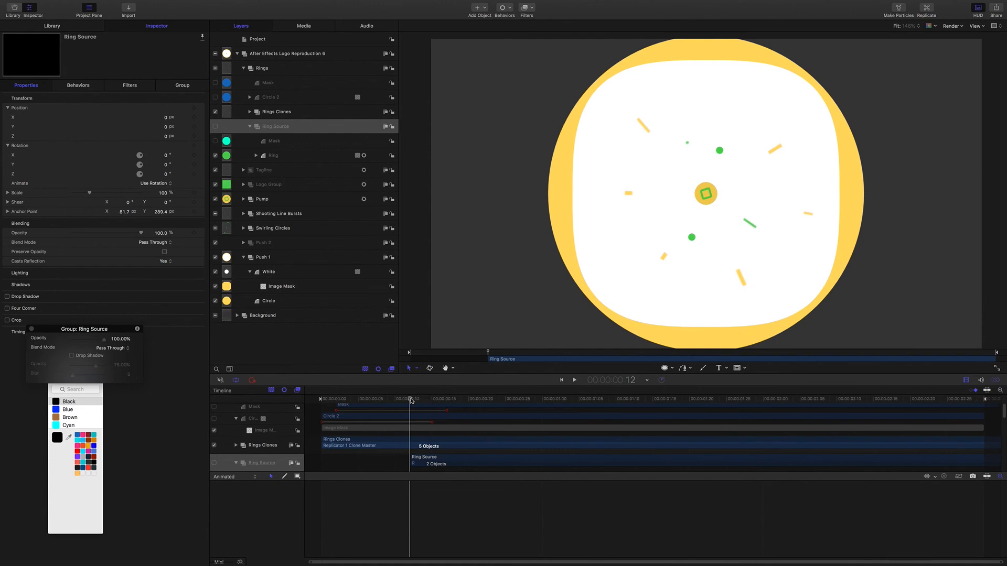
{"action": "left_click_drag", "start_coordinate": [412, 400], "coordinate": [513, 405]}
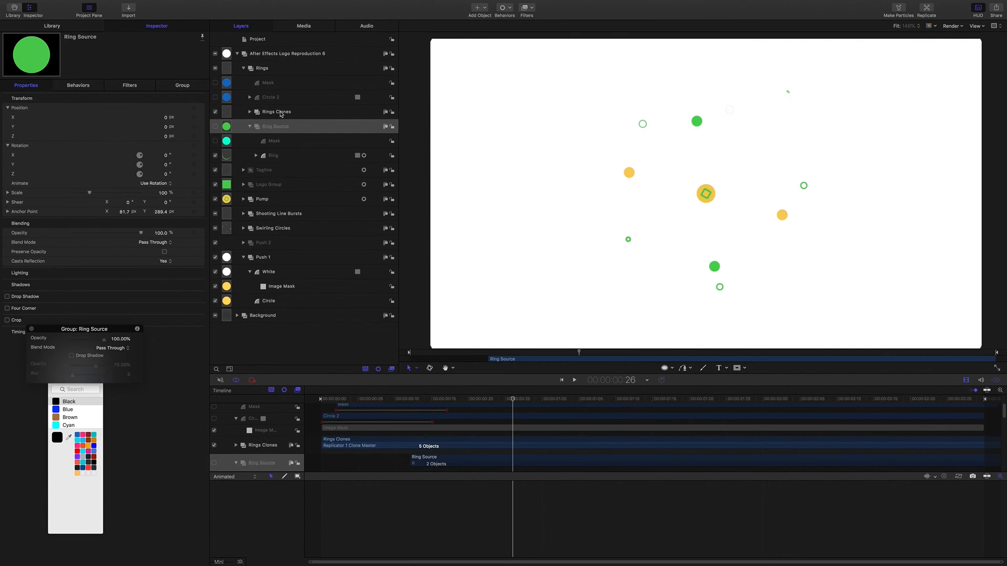
{"action": "left_click", "coordinate": [279, 113]}
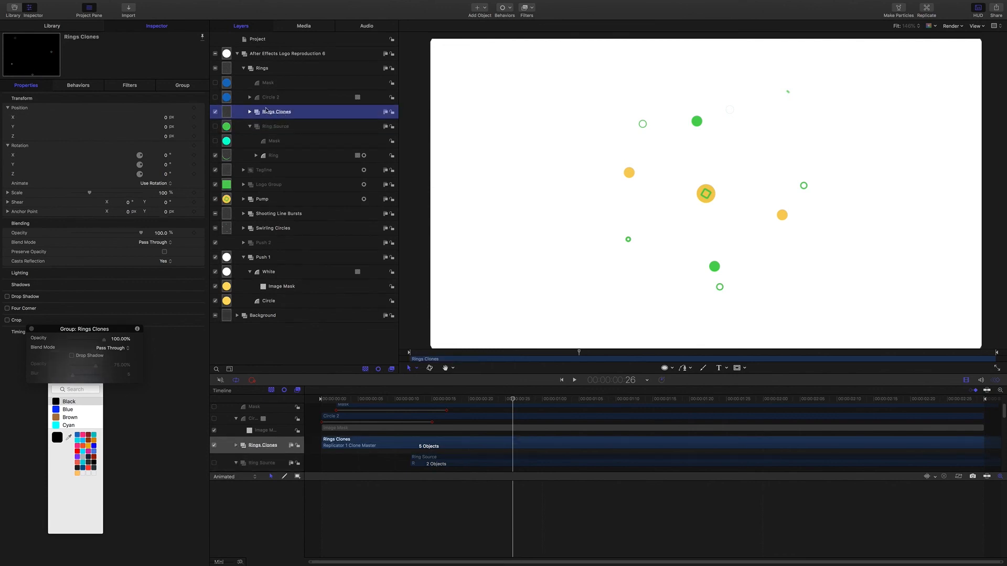
{"action": "left_click", "coordinate": [250, 112]}
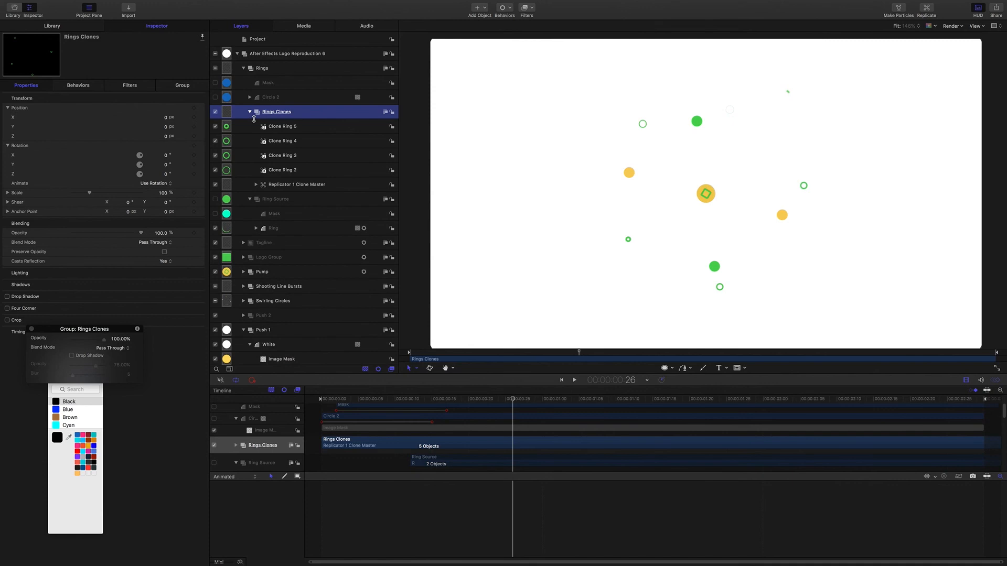
Examine the radius animation of Replicator 1 Clone Master by scrubbing between frames 12 and 24, with the canvas overlays shown and hidden again
{"action": "left_click", "coordinate": [298, 185]}
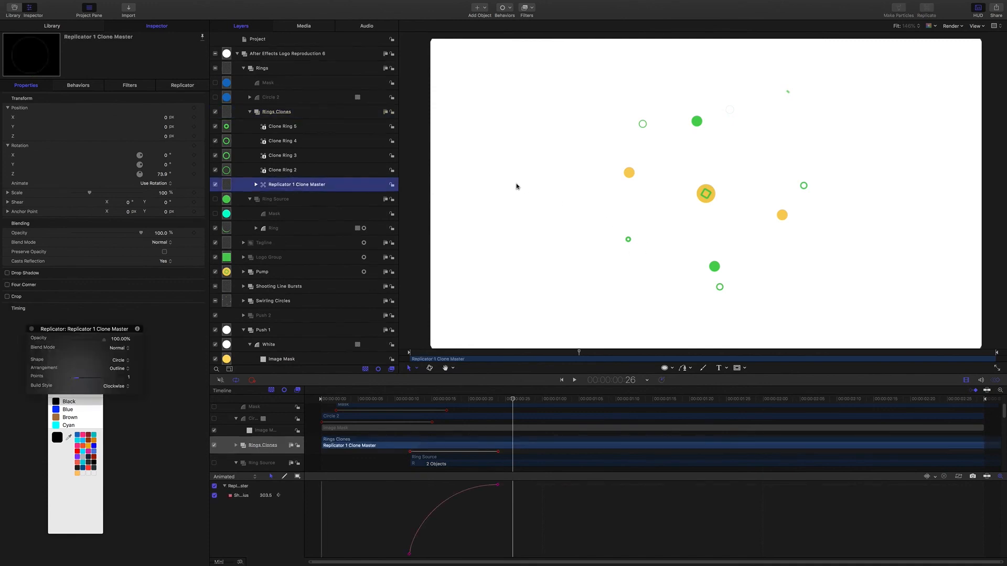
{"action": "key", "text": "super+slash"}
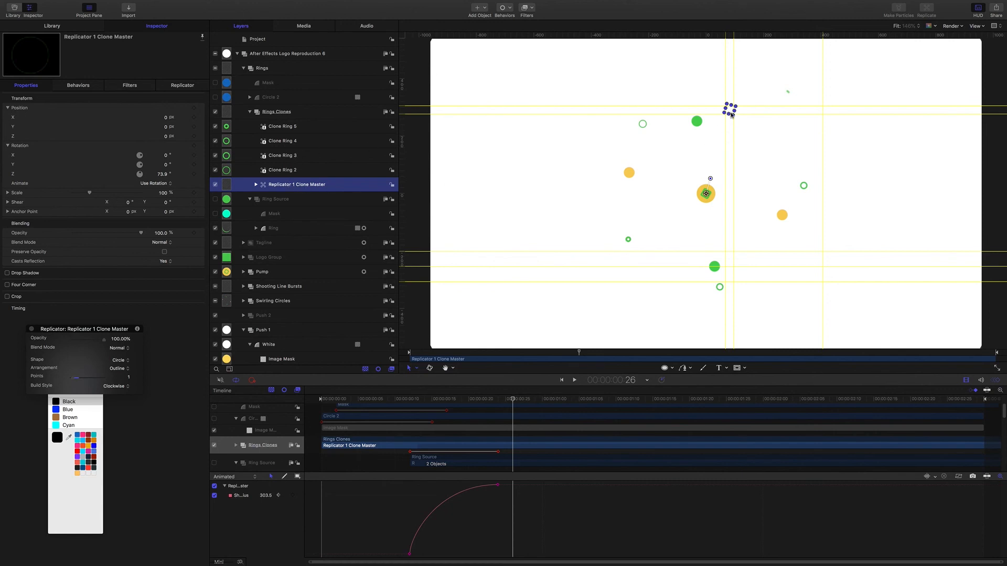
{"action": "left_click", "coordinate": [178, 88]}
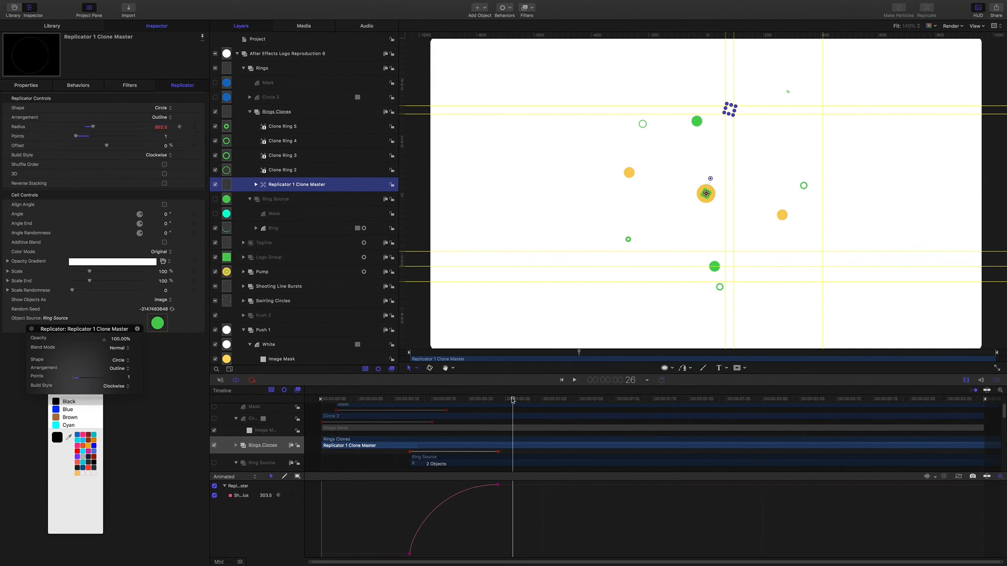
{"action": "left_click_drag", "start_coordinate": [513, 400], "coordinate": [411, 393]}
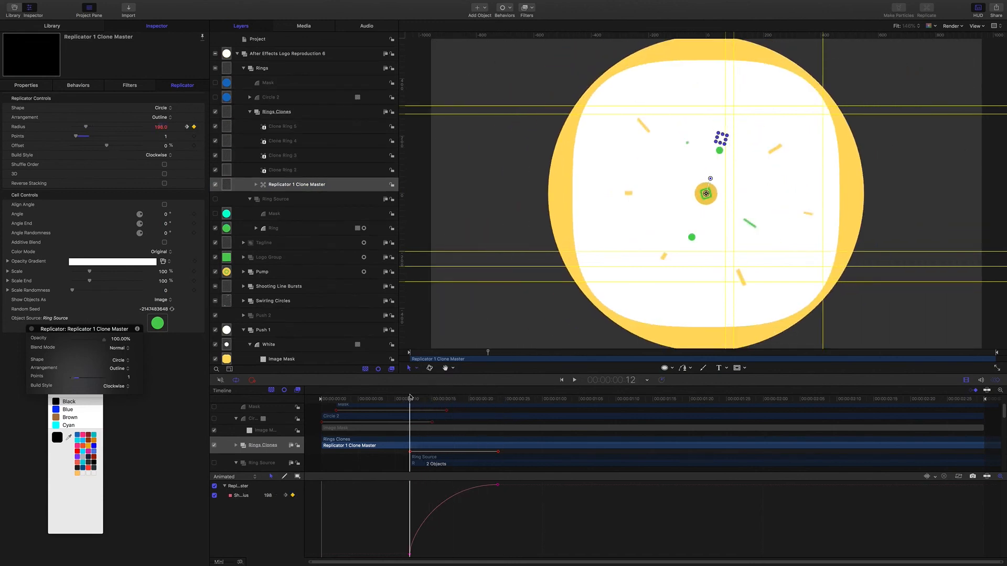
{"action": "left_click_drag", "start_coordinate": [410, 398], "coordinate": [498, 403]}
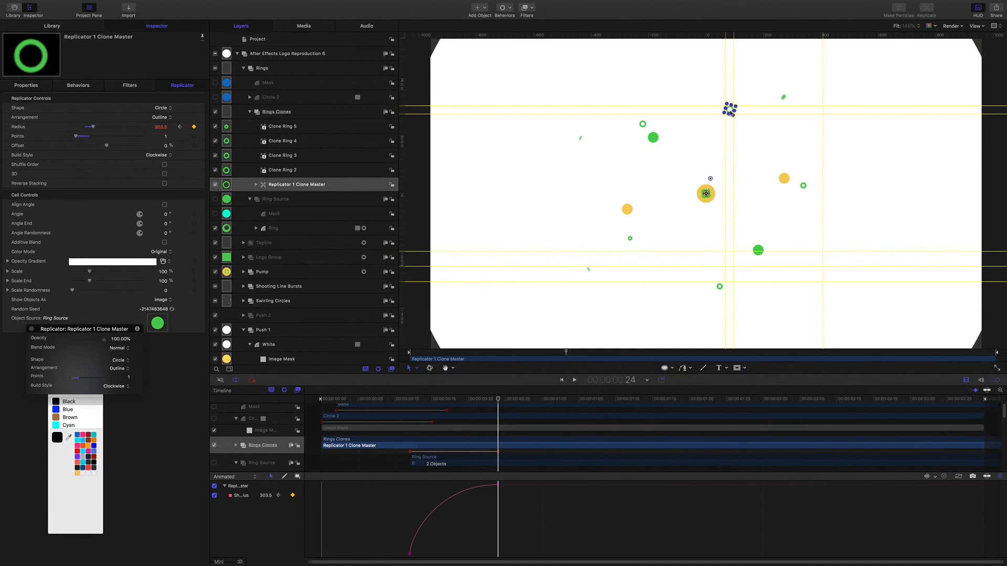
{"action": "key", "text": "super+apostrophe"}
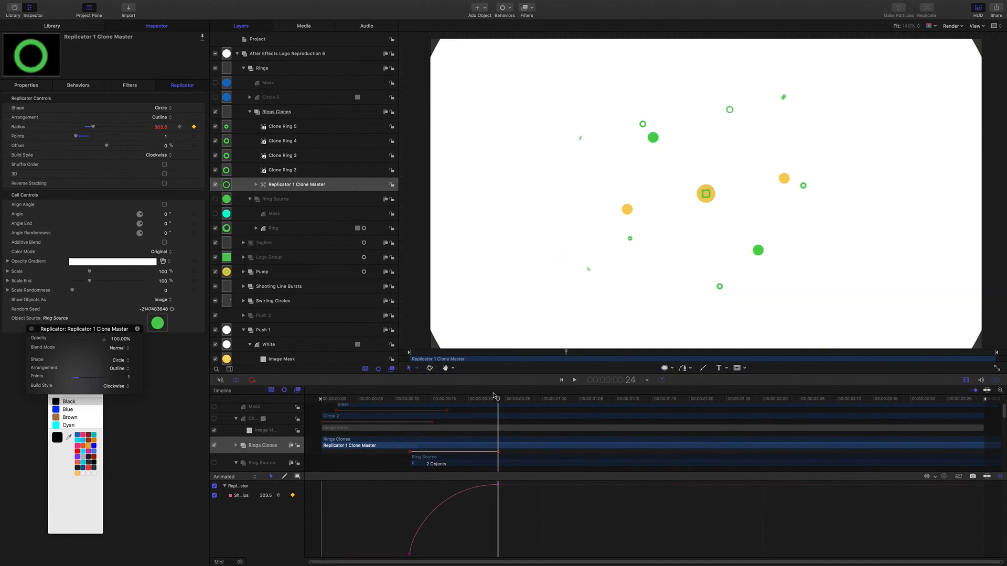
{"action": "left_click_drag", "start_coordinate": [499, 401], "coordinate": [472, 392]}
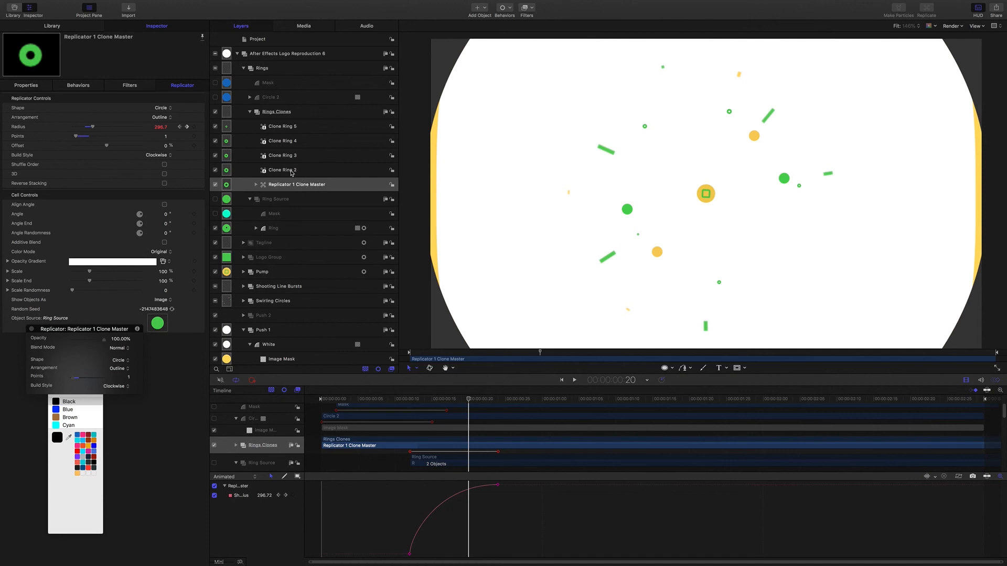
Inspect the clone layers Clone Ring 2, 3 and 5 while scrubbing back to frame 14, and hide the canvas overlays
{"action": "left_click", "coordinate": [292, 172]}
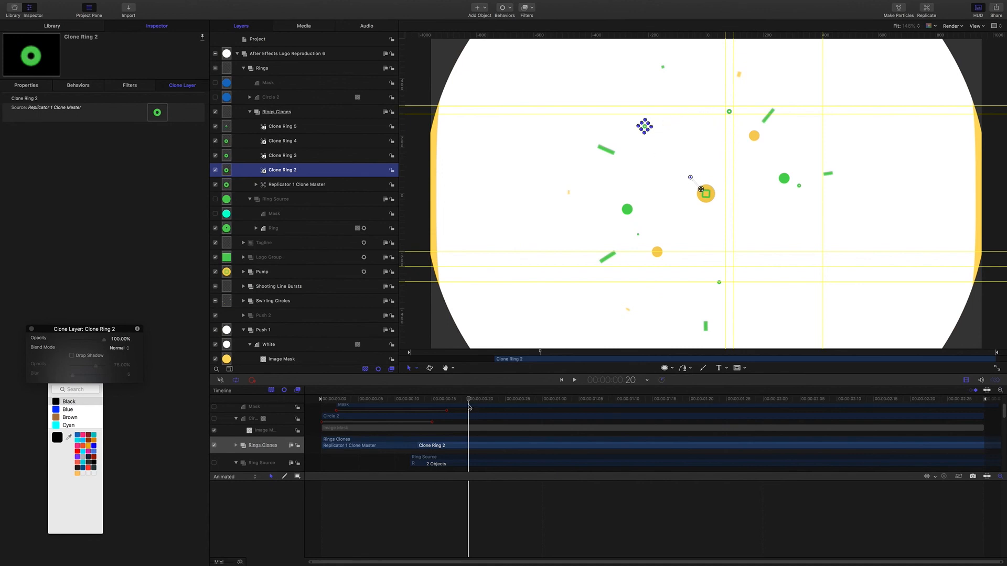
{"action": "mouse_move", "coordinate": [468, 400]}
{"action": "left_mouse_down"}
{"action": "mouse_move", "coordinate": [410, 400]}
{"action": "mouse_move", "coordinate": [432, 398]}
{"action": "left_mouse_up"}
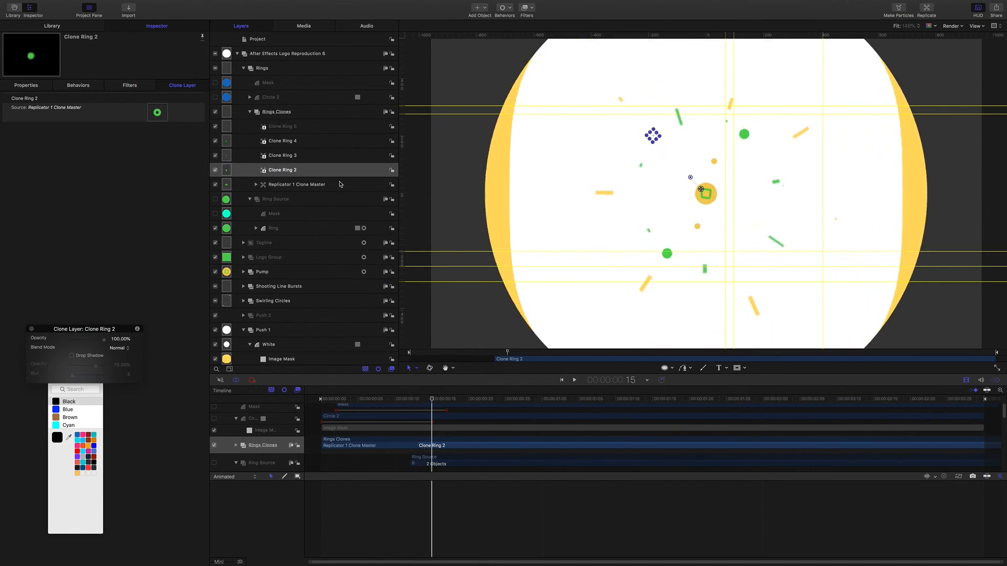
{"action": "left_click", "coordinate": [311, 160]}
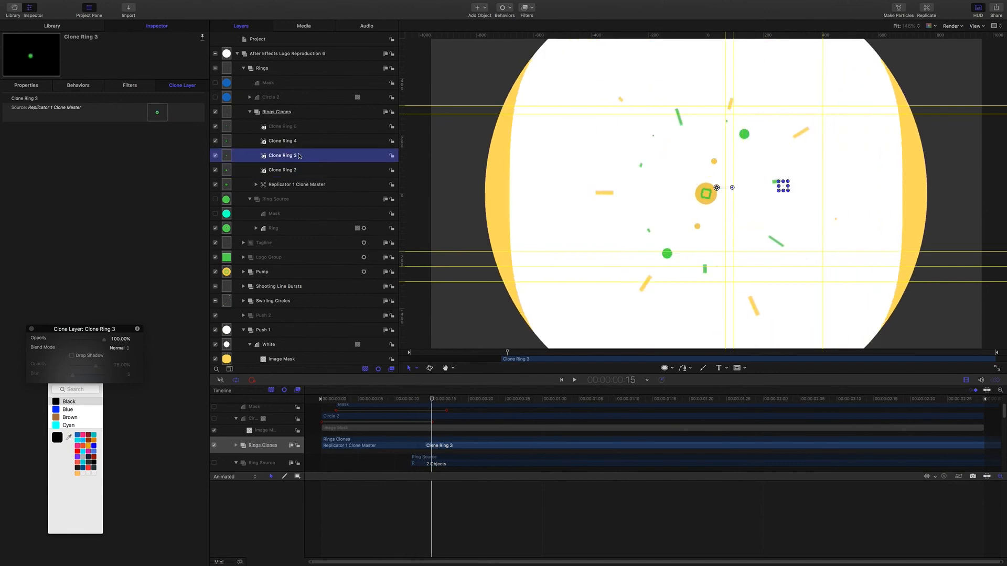
{"action": "left_click", "coordinate": [297, 127]}
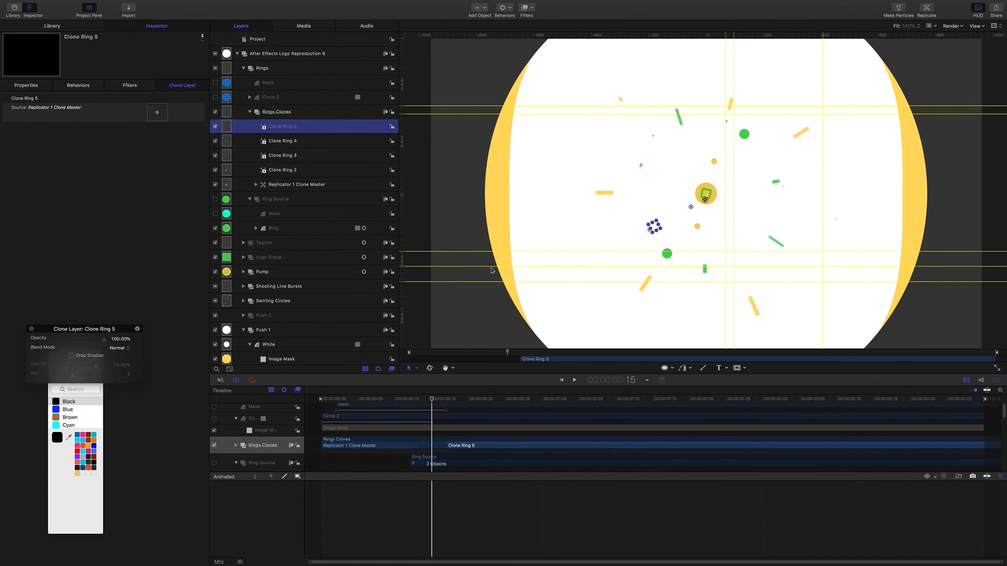
{"action": "left_click_drag", "start_coordinate": [433, 400], "coordinate": [422, 399]}
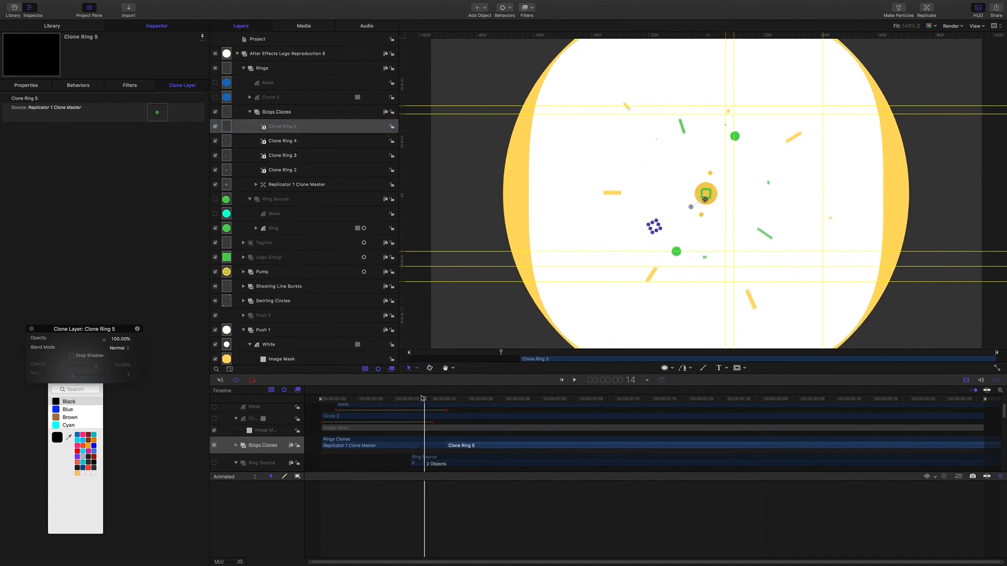
{"action": "key", "text": "super+slash"}
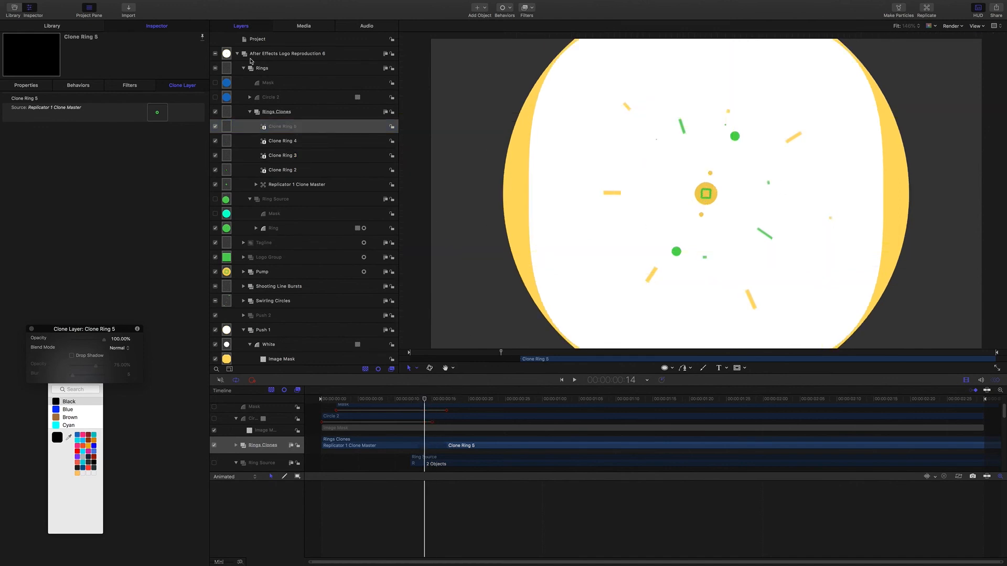
Collapse the Rings Clones and Ring Source groups and move the playhead to frame 16
{"action": "left_click", "coordinate": [249, 112]}
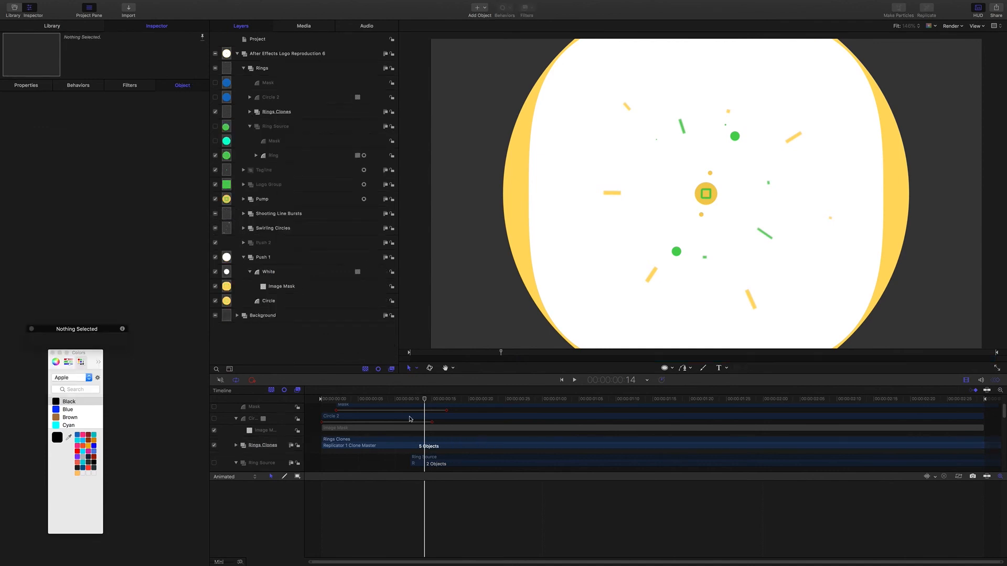
{"action": "mouse_move", "coordinate": [428, 401]}
{"action": "left_mouse_down"}
{"action": "mouse_move", "coordinate": [315, 386]}
{"action": "mouse_move", "coordinate": [452, 400]}
{"action": "mouse_move", "coordinate": [438, 399]}
{"action": "left_mouse_up"}
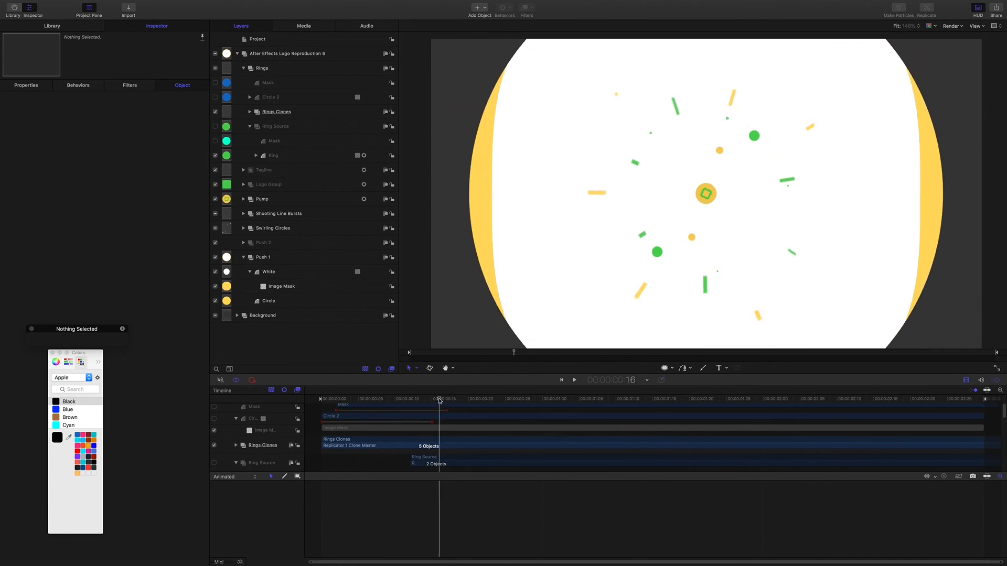
{"action": "left_click", "coordinate": [250, 126]}
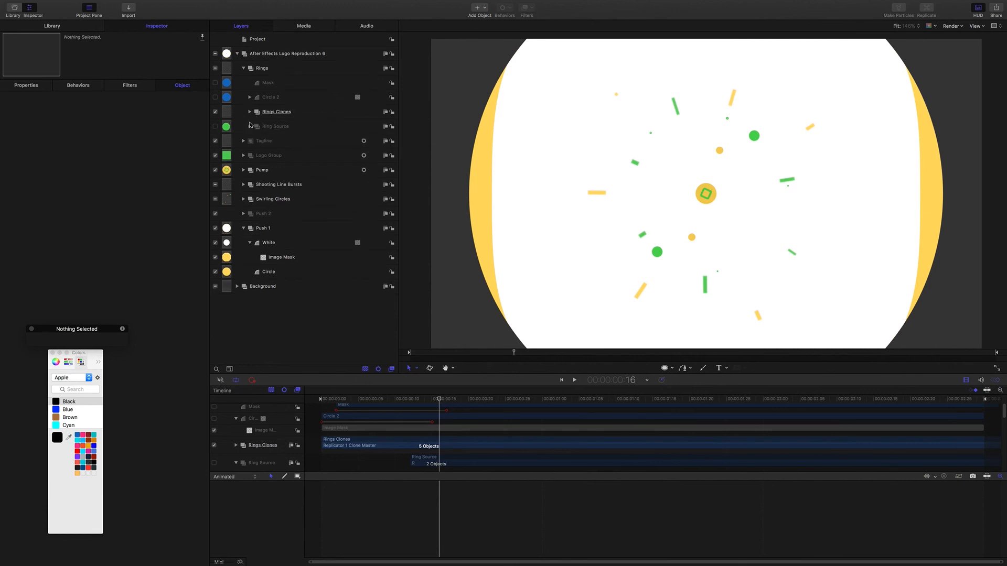
Expand the Shooting Line Bursts group, isolate it by hiding the other animation groups, and return to the project start
{"action": "left_click", "coordinate": [233, 183]}
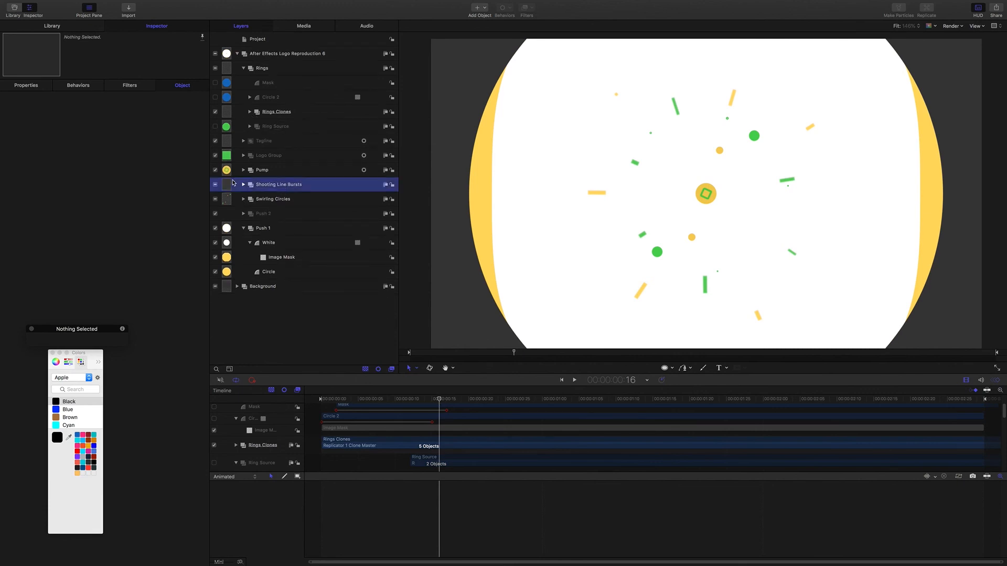
{"action": "left_click", "coordinate": [243, 184]}
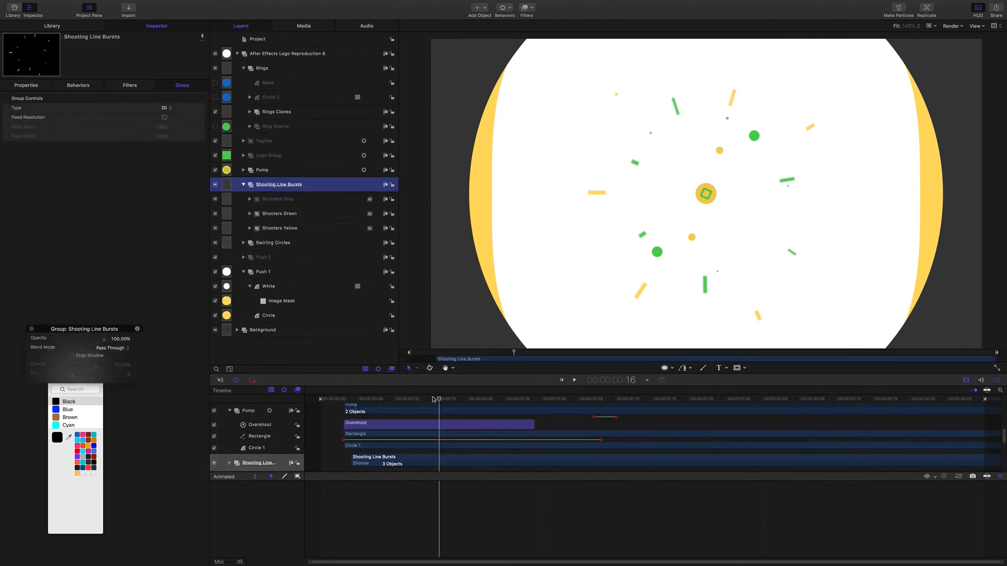
{"action": "left_click_drag", "start_coordinate": [438, 398], "coordinate": [287, 378]}
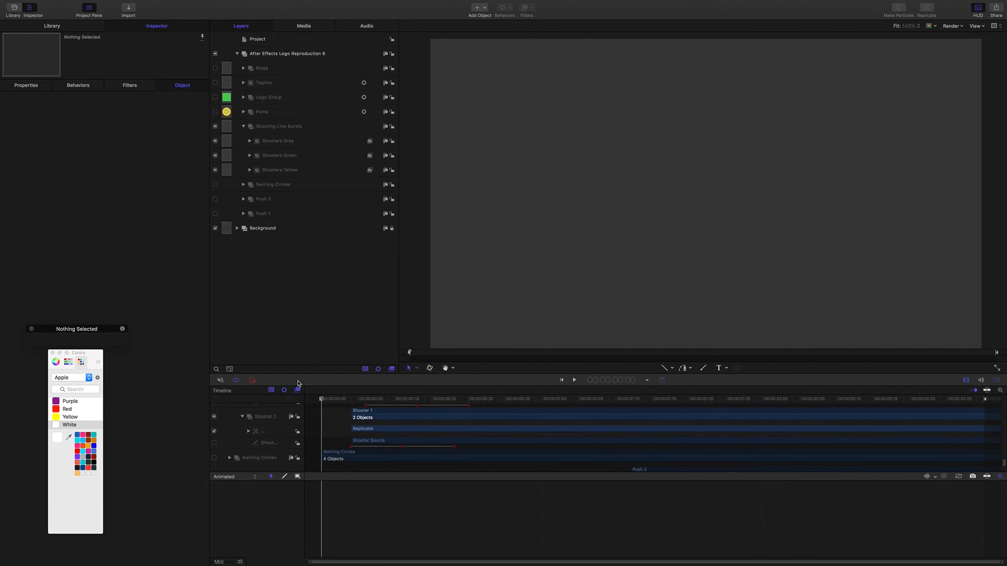
Play the isolated line bursts from the start, stop playback and scrub back to frame 7
{"action": "key", "text": "space"}
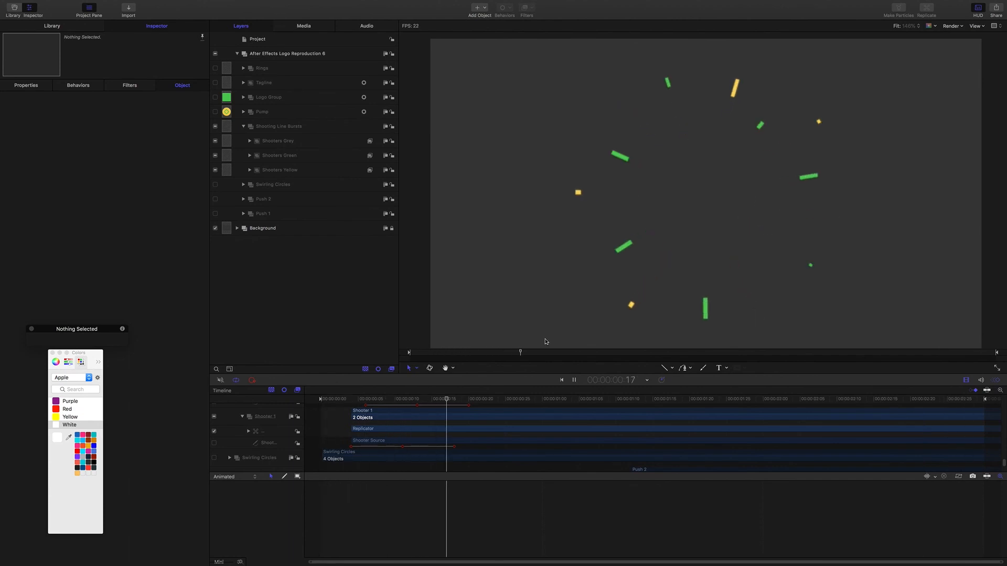
{"action": "key", "text": "space"}
{"action": "left_click_drag", "start_coordinate": [469, 400], "coordinate": [371, 366]}
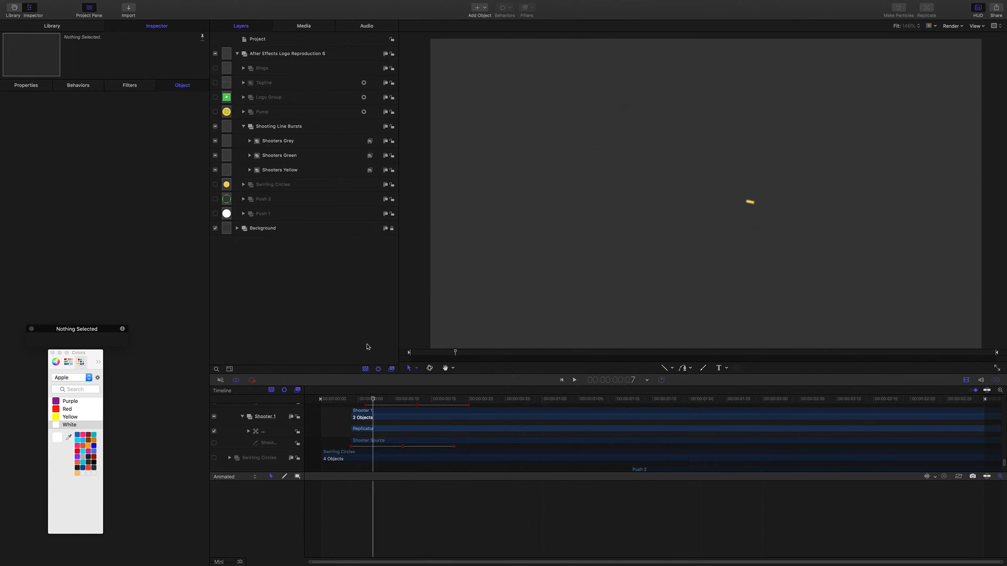
Expand the Shooters Grey group in Shooting Line Bursts, look through its Shooter subgroups and filters, and collapse it
{"action": "left_click", "coordinate": [293, 127]}
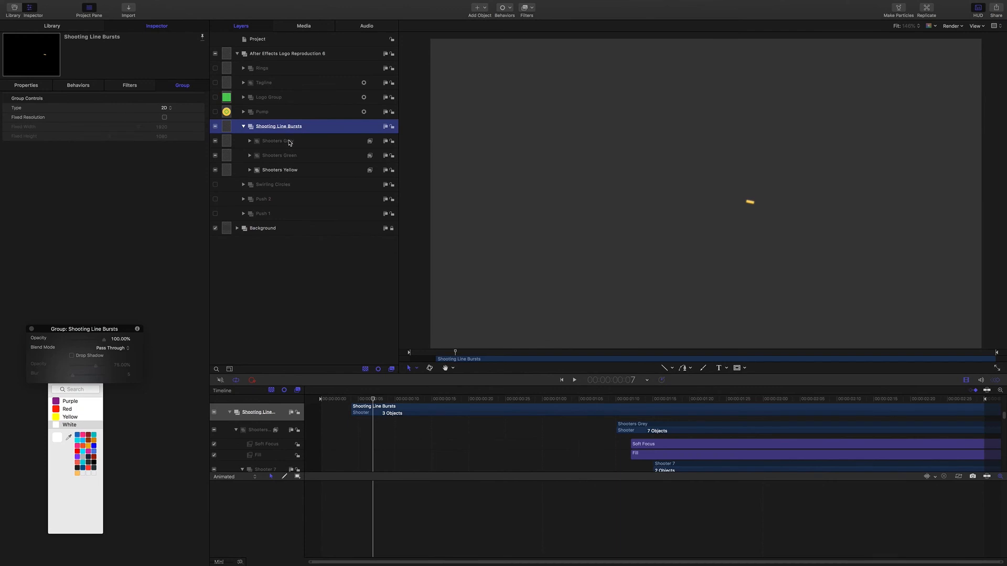
{"action": "left_click", "coordinate": [250, 141]}
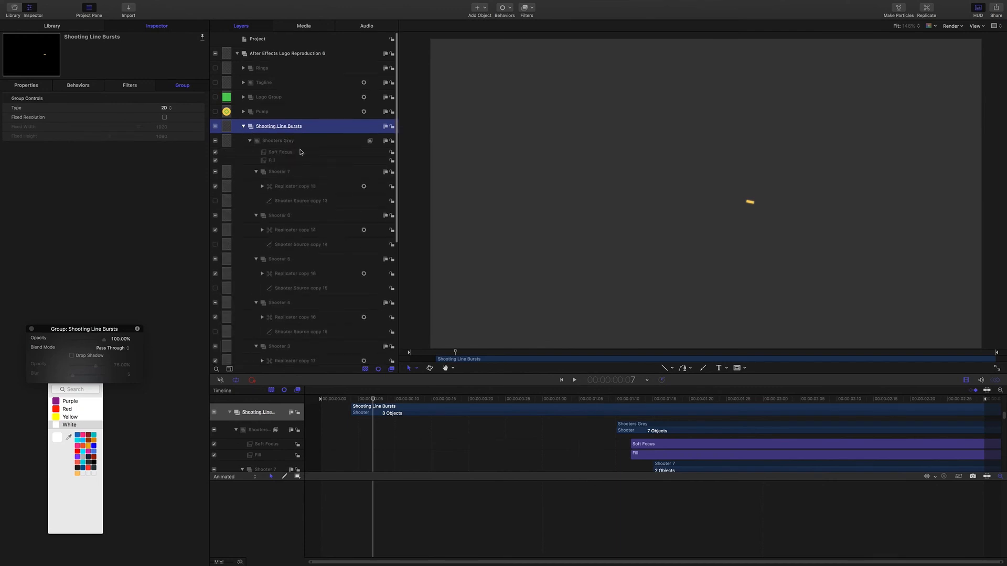
{"action": "scroll", "coordinate": [301, 152], "scroll_direction": "down", "scroll_amount": 4}
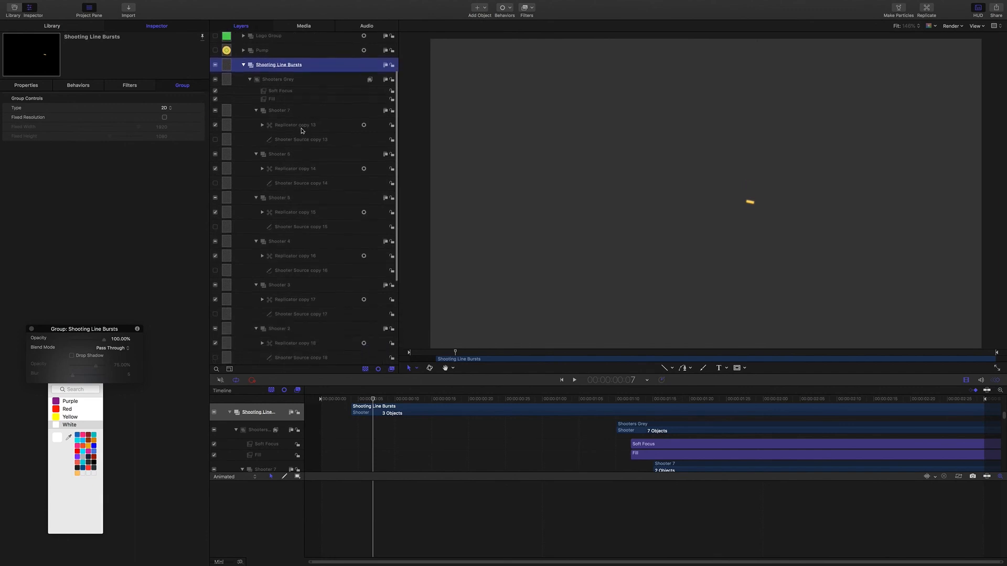
{"action": "scroll", "coordinate": [302, 131], "scroll_direction": "down", "scroll_amount": 4}
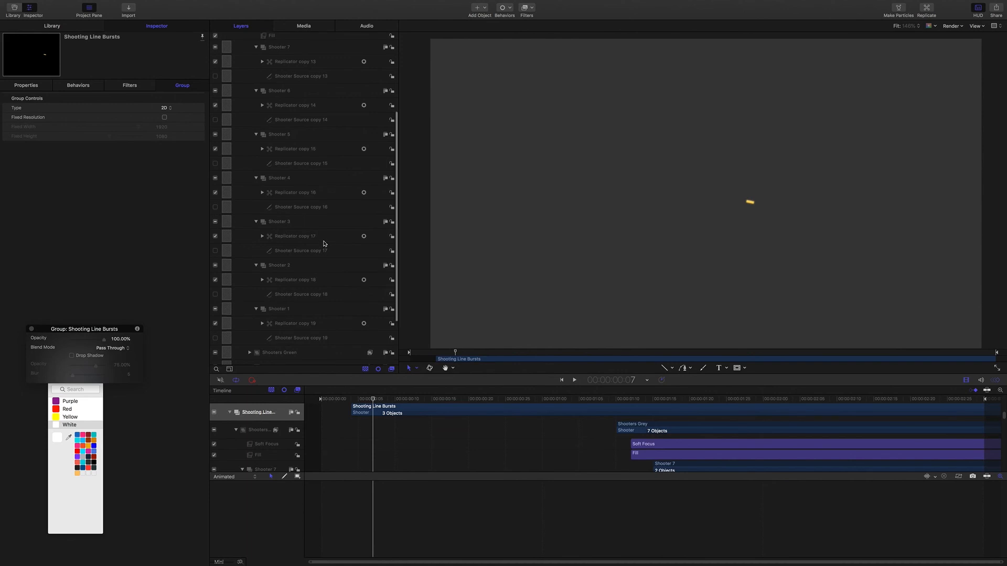
{"action": "scroll", "coordinate": [265, 105], "scroll_direction": "up", "scroll_amount": 3}
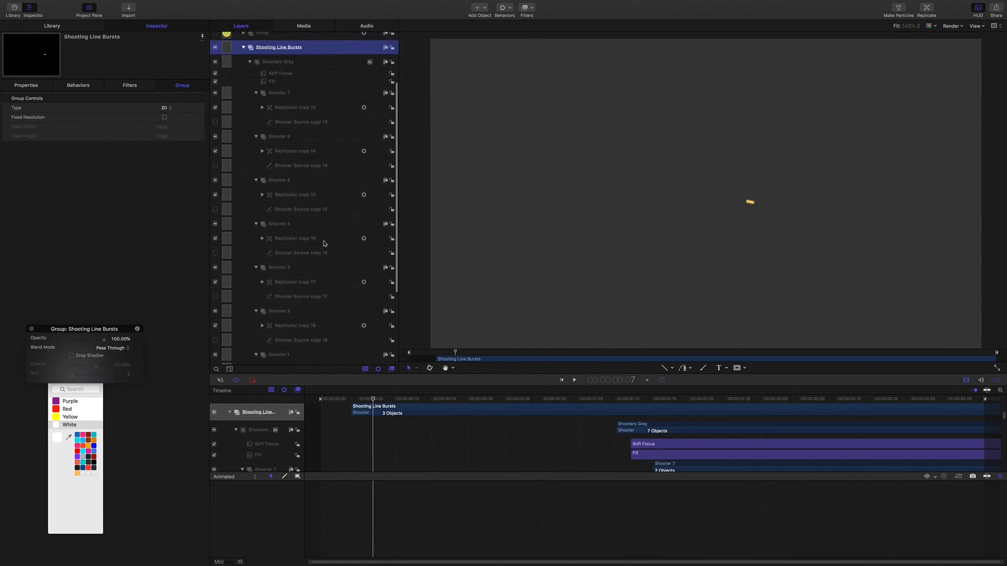
{"action": "left_click", "coordinate": [250, 62]}
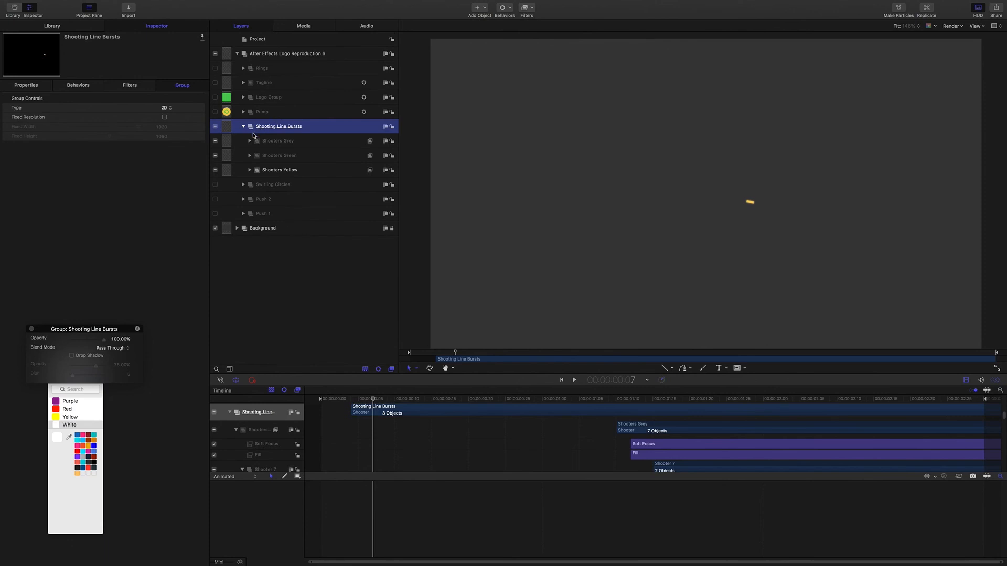
Expand the Shooters Yellow group, and make the Shooter Source layer inside Shooter 1 visible and select it
{"action": "left_click", "coordinate": [249, 171]}
{"action": "scroll", "coordinate": [281, 230], "scroll_direction": "down", "scroll_amount": 1}
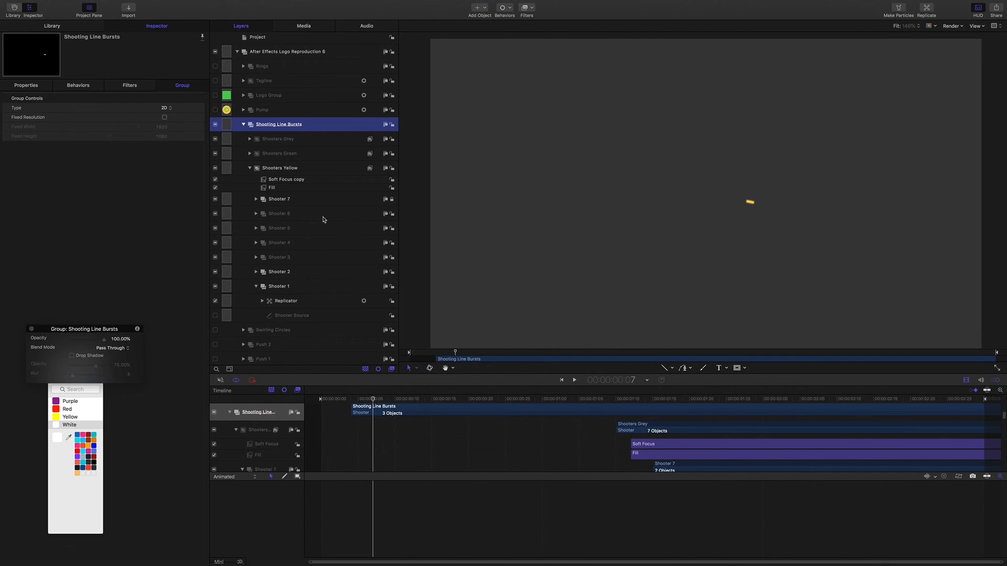
{"action": "scroll", "coordinate": [323, 219], "scroll_direction": "down", "scroll_amount": 1}
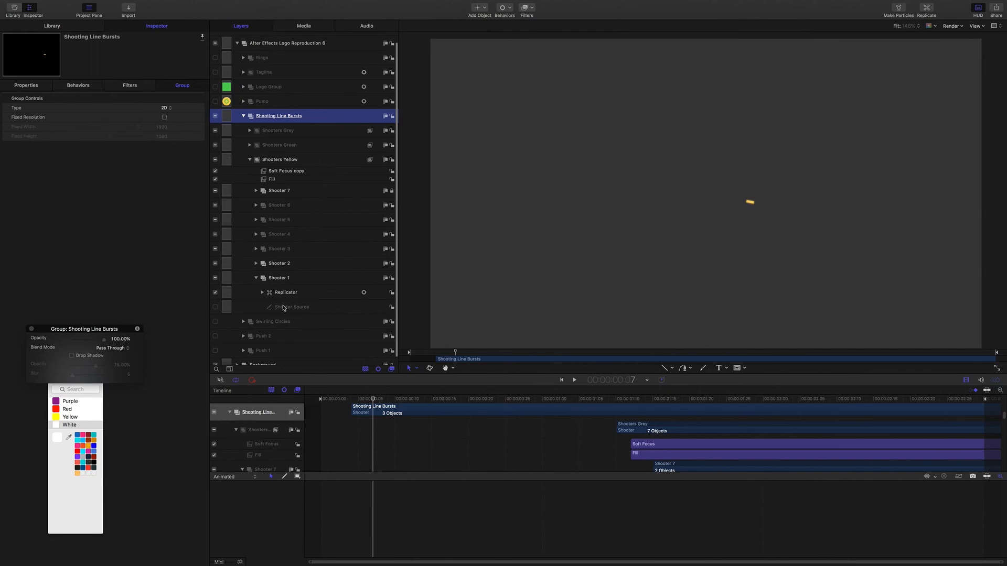
{"action": "left_click", "coordinate": [215, 308]}
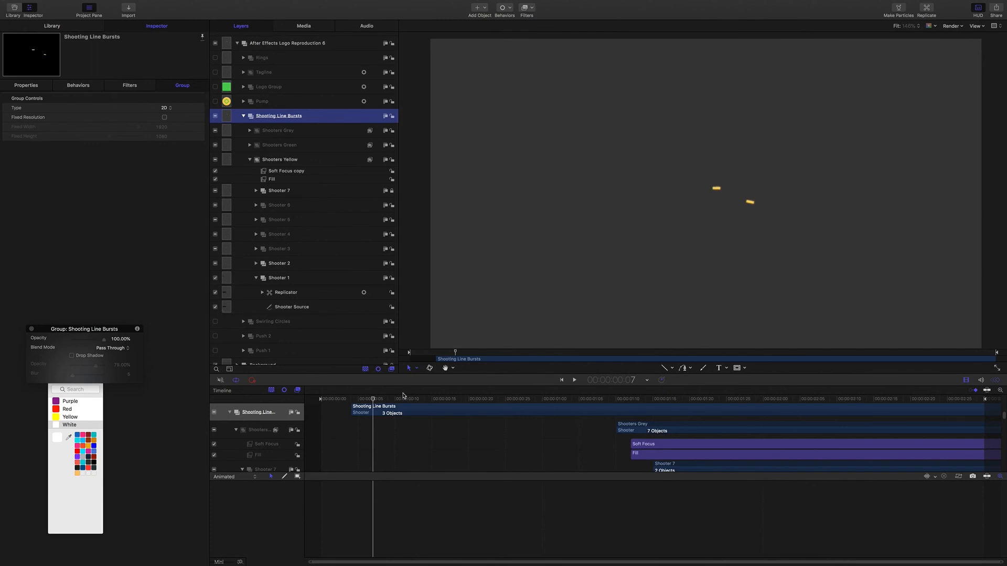
{"action": "left_click", "coordinate": [297, 311]}
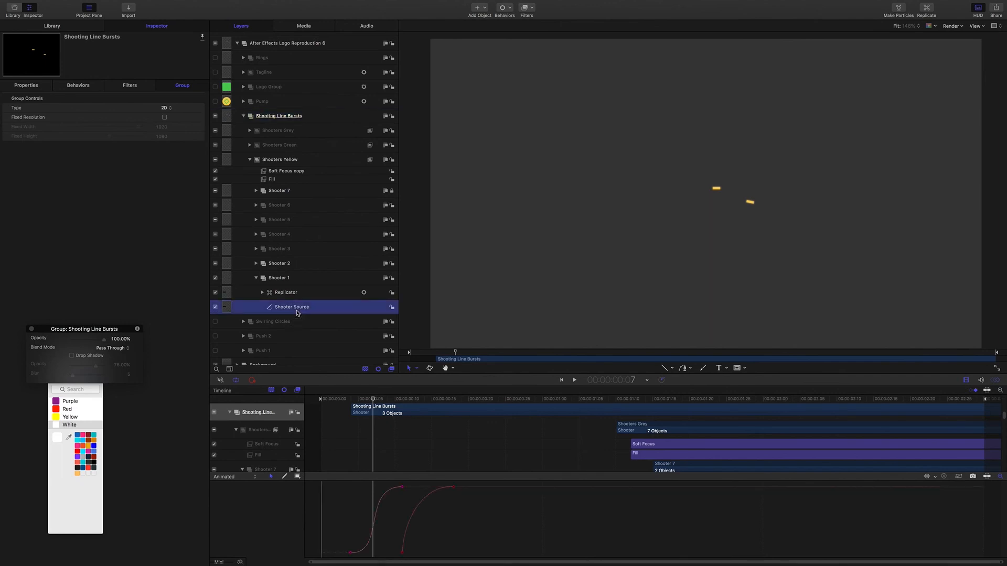
Show the canvas overlays and scrub between frames 4 and 10 to examine the Shooter Source line's Last Point Offset animation
{"action": "mouse_move", "coordinate": [372, 401]}
{"action": "left_mouse_down"}
{"action": "mouse_move", "coordinate": [359, 401]}
{"action": "mouse_move", "coordinate": [373, 401]}
{"action": "left_mouse_up"}
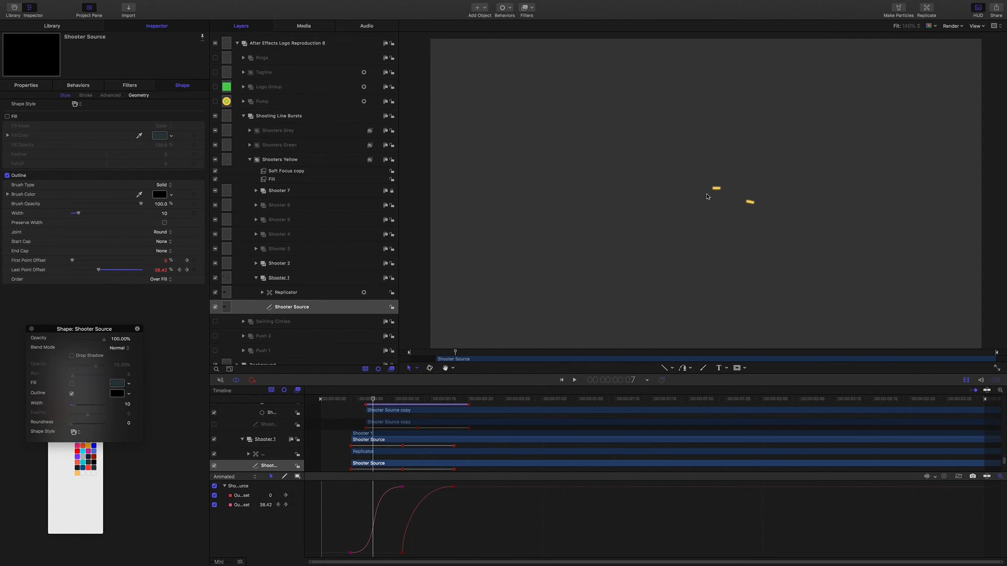
{"action": "key", "text": "super+slash"}
{"action": "left_click_drag", "start_coordinate": [373, 400], "coordinate": [351, 398]}
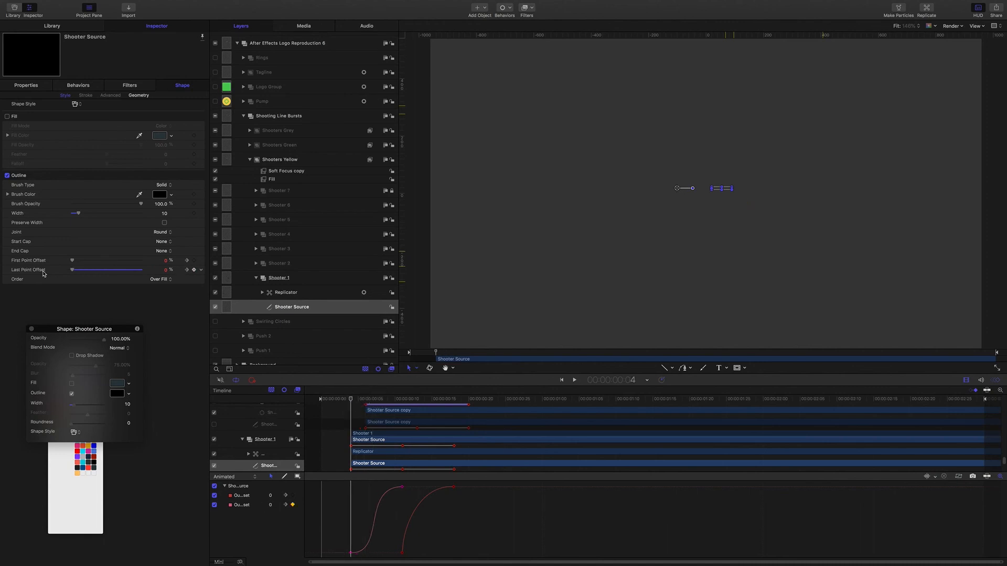
{"action": "left_click_drag", "start_coordinate": [351, 399], "coordinate": [379, 405]}
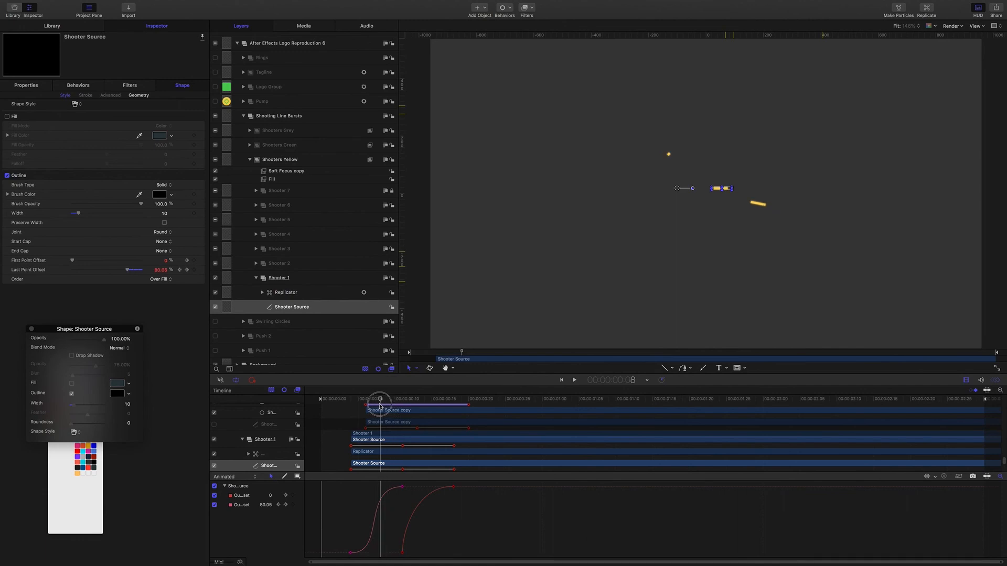
{"action": "left_click_drag", "start_coordinate": [380, 405], "coordinate": [387, 405]}
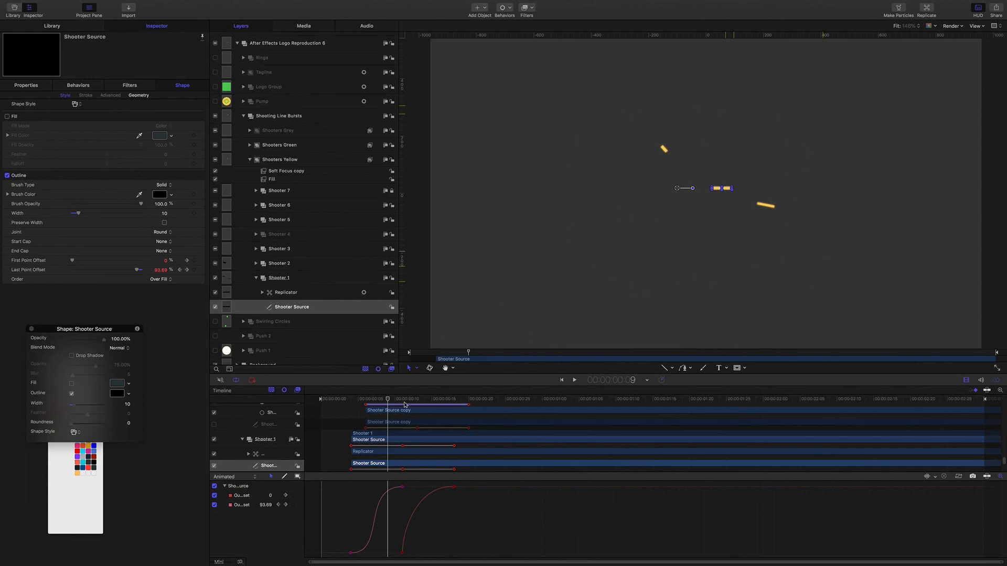
{"action": "mouse_move", "coordinate": [389, 401]}
{"action": "left_mouse_down"}
{"action": "mouse_move", "coordinate": [373, 400]}
{"action": "mouse_move", "coordinate": [395, 400]}
{"action": "left_mouse_up"}
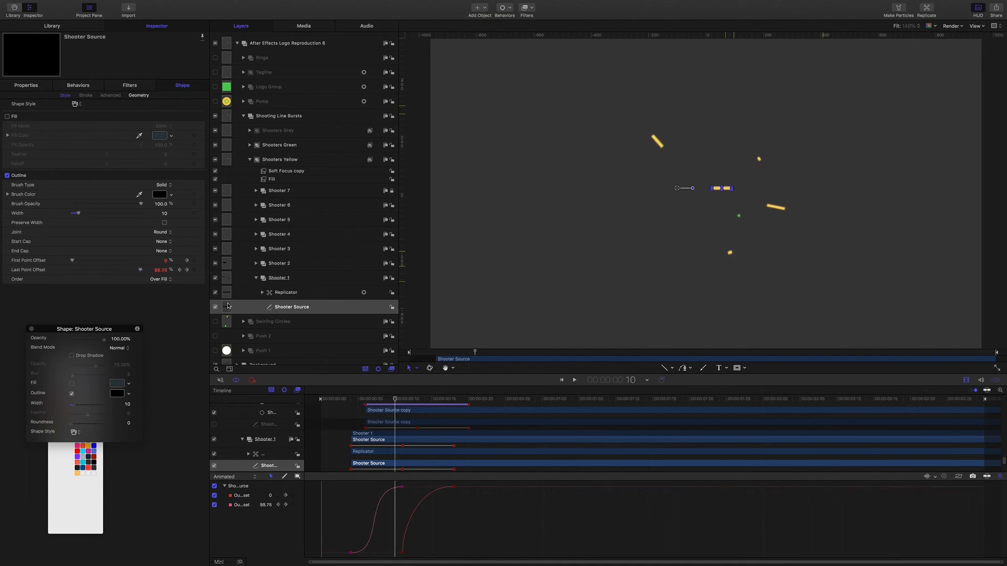
Expand Shooter 1's Replicator, select its Sequence Replicator behavior and scrub frames 9 to 11 to examine the Position X animation
{"action": "left_click", "coordinate": [288, 294]}
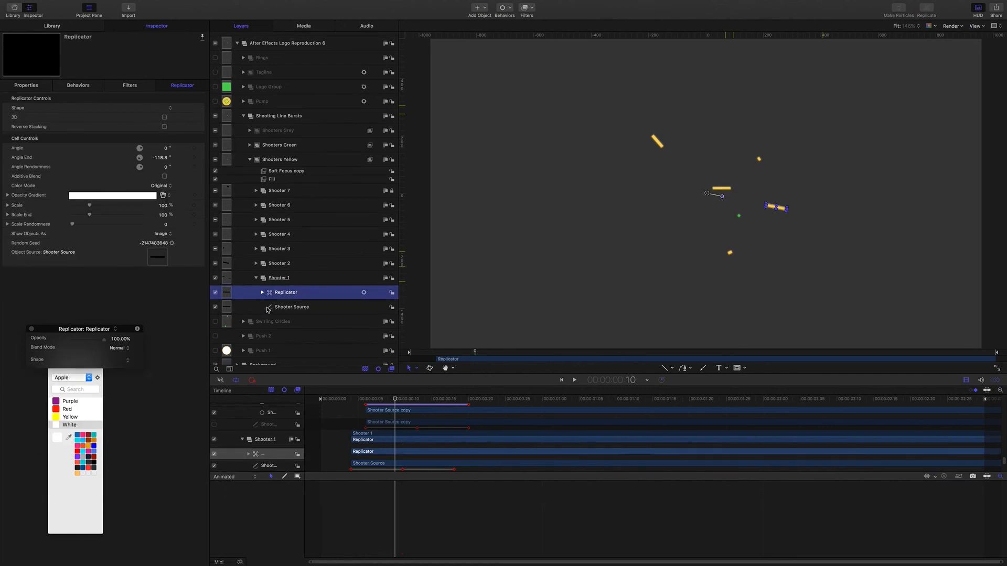
{"action": "left_click", "coordinate": [262, 292]}
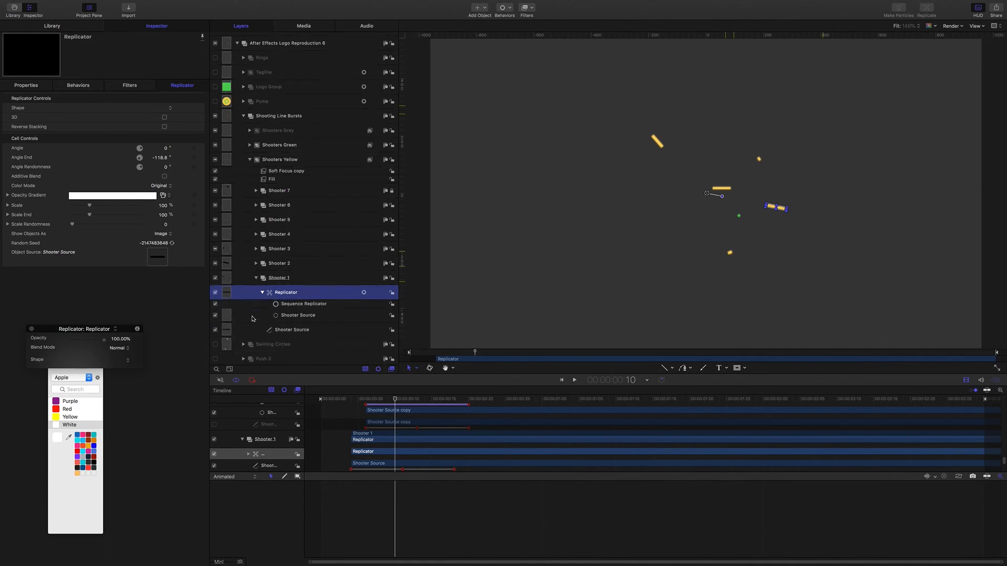
{"action": "left_click", "coordinate": [308, 306]}
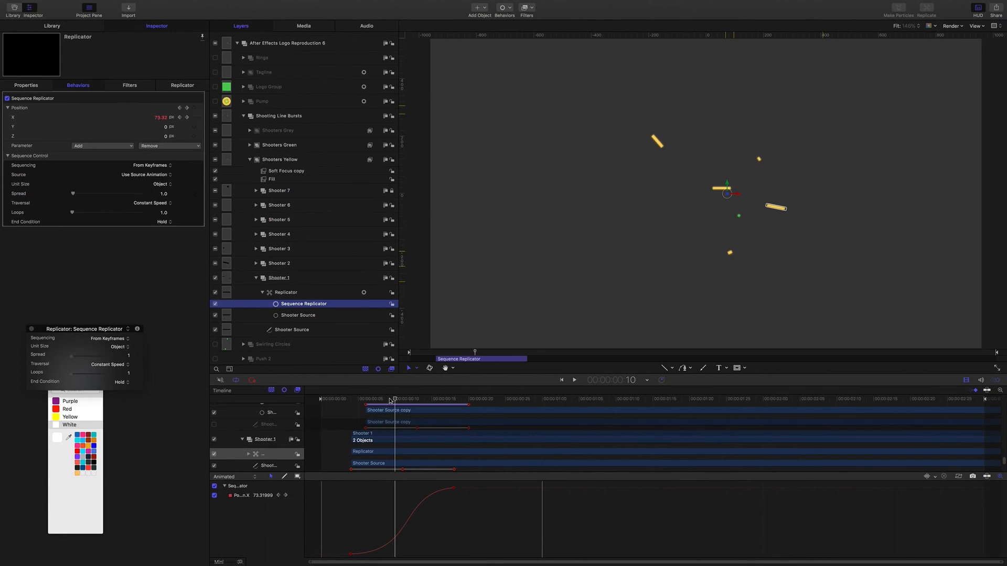
{"action": "mouse_move", "coordinate": [395, 400]}
{"action": "left_mouse_down"}
{"action": "mouse_move", "coordinate": [351, 399]}
{"action": "mouse_move", "coordinate": [425, 397]}
{"action": "mouse_move", "coordinate": [387, 395]}
{"action": "mouse_move", "coordinate": [402, 397]}
{"action": "left_mouse_up"}
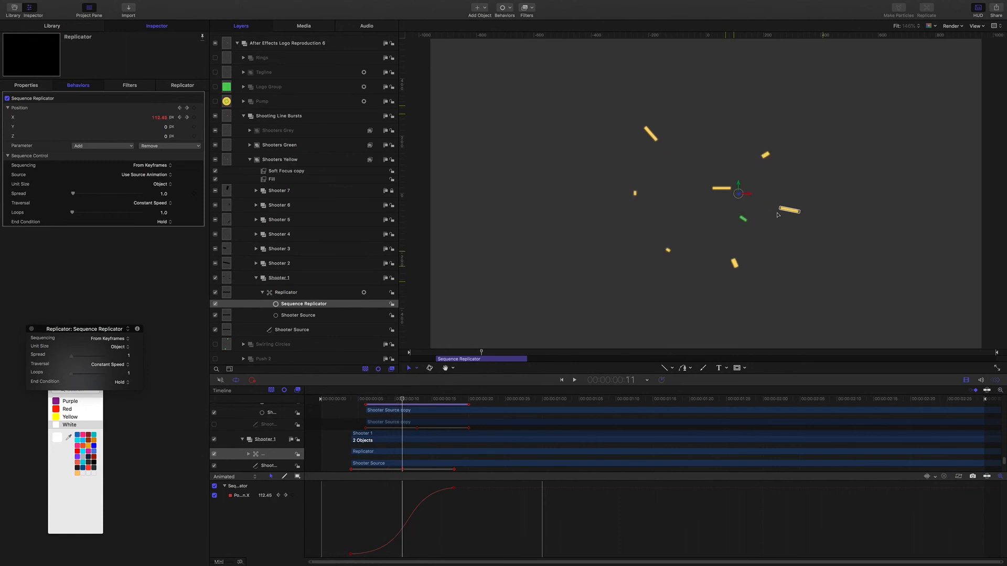
{"action": "mouse_move", "coordinate": [405, 399]}
{"action": "left_mouse_down"}
{"action": "mouse_move", "coordinate": [372, 397]}
{"action": "mouse_move", "coordinate": [420, 397]}
{"action": "mouse_move", "coordinate": [386, 396]}
{"action": "left_mouse_up"}
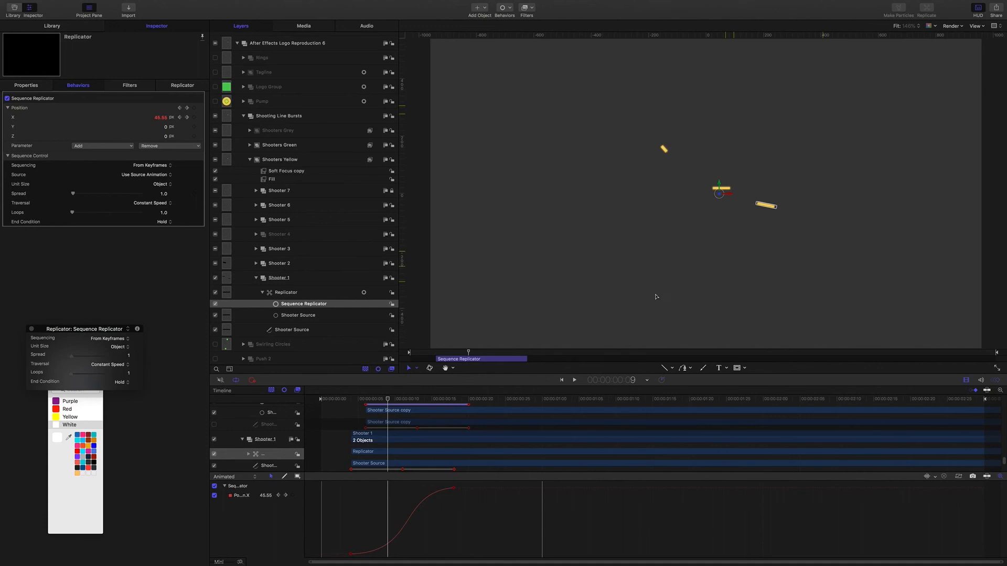
{"action": "mouse_move", "coordinate": [387, 400]}
{"action": "left_mouse_down"}
{"action": "mouse_move", "coordinate": [367, 400]}
{"action": "mouse_move", "coordinate": [387, 400]}
{"action": "left_mouse_up"}
Select the Shooter 7 to Shooter 2 groups in turn to compare their placement and timing, and scrub to frame 12
{"action": "left_click", "coordinate": [290, 193]}
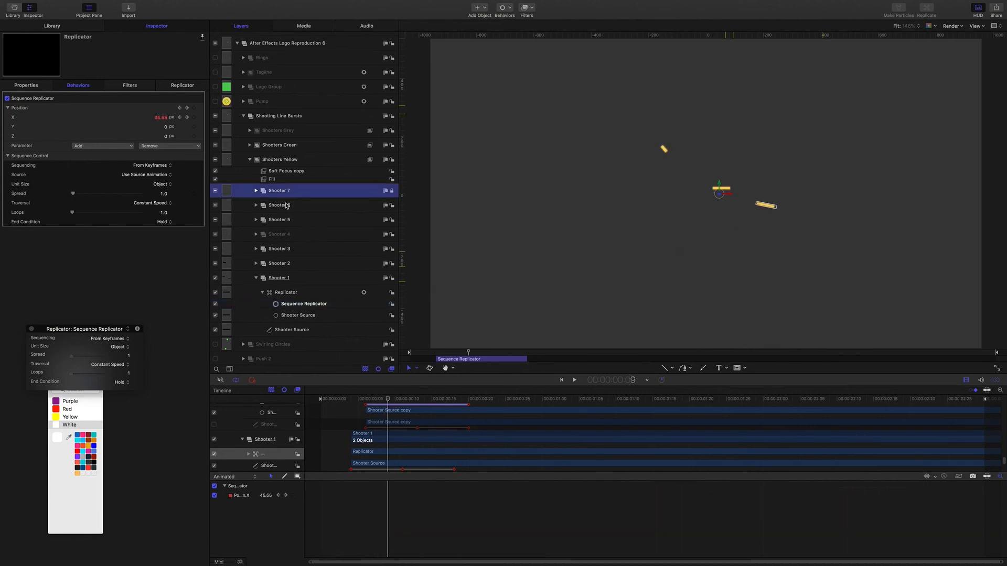
{"action": "left_click", "coordinate": [288, 206]}
{"action": "left_click", "coordinate": [287, 221]}
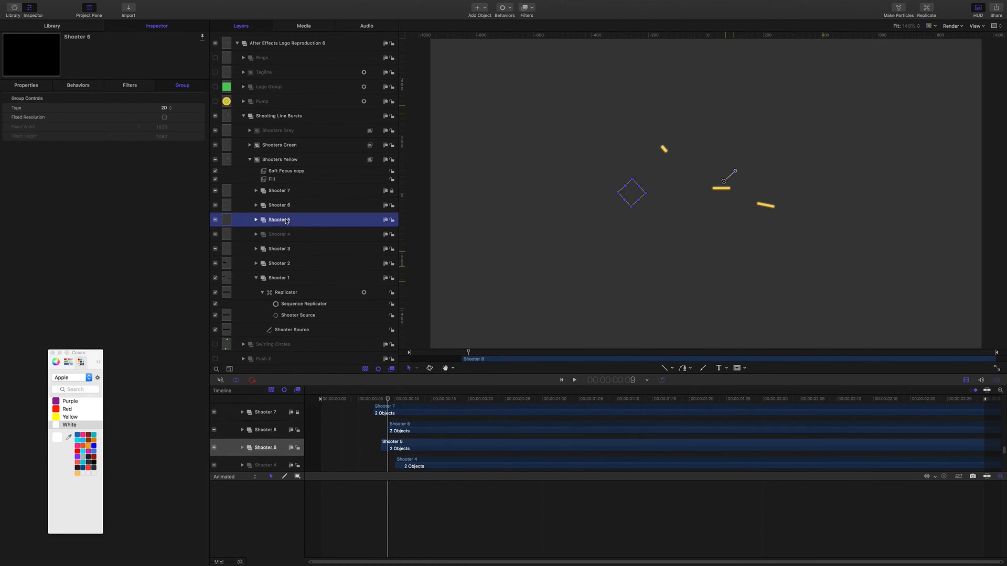
{"action": "left_click", "coordinate": [283, 235]}
{"action": "left_click", "coordinate": [283, 249]}
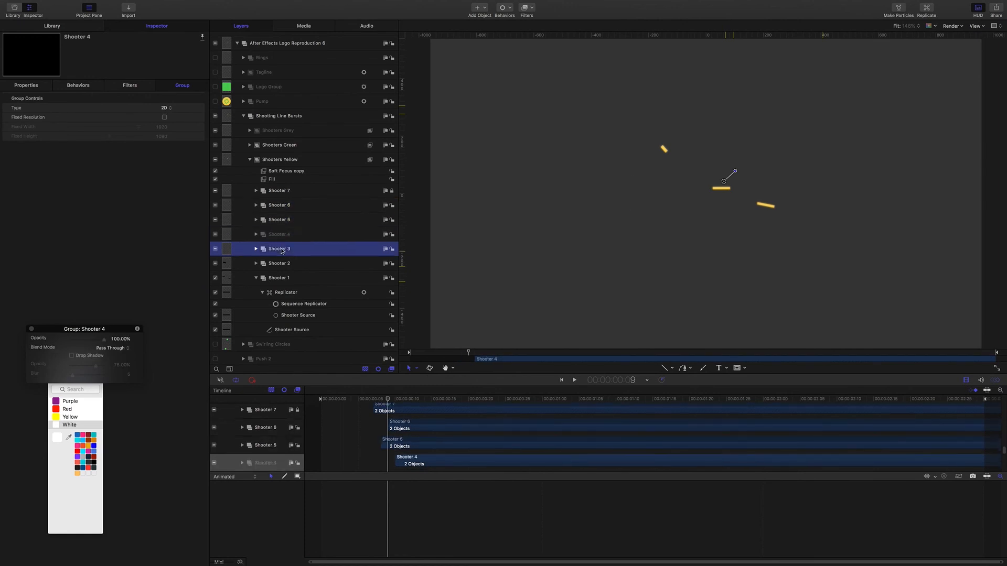
{"action": "left_click", "coordinate": [282, 264]}
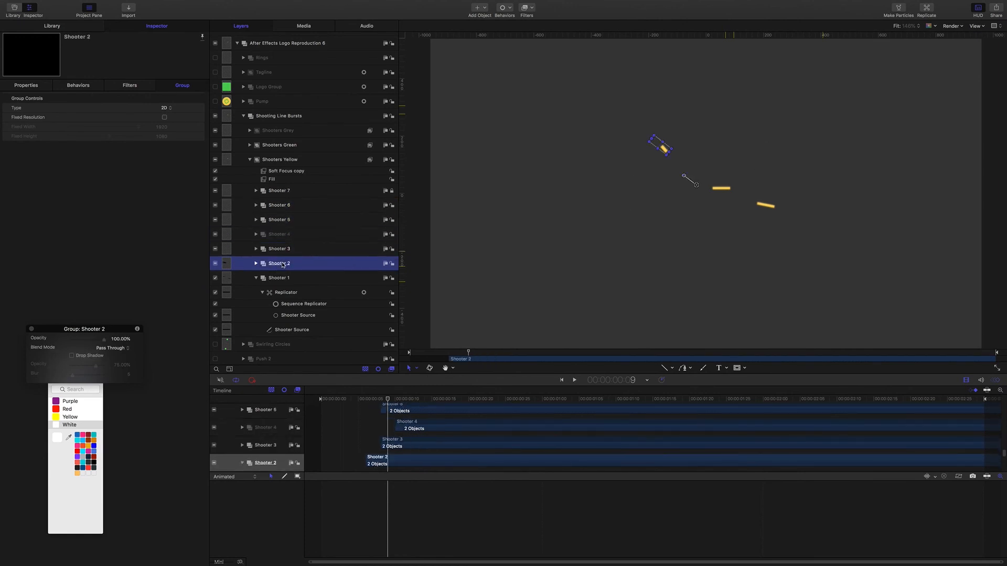
{"action": "left_click", "coordinate": [286, 192]}
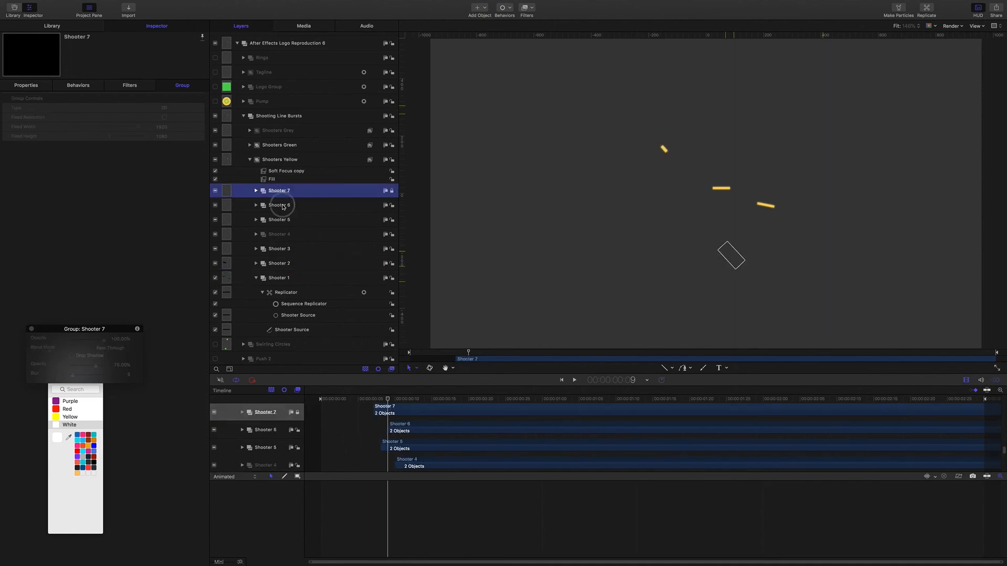
{"action": "left_click", "coordinate": [283, 206]}
{"action": "left_click", "coordinate": [283, 220]}
{"action": "left_click", "coordinate": [283, 234]}
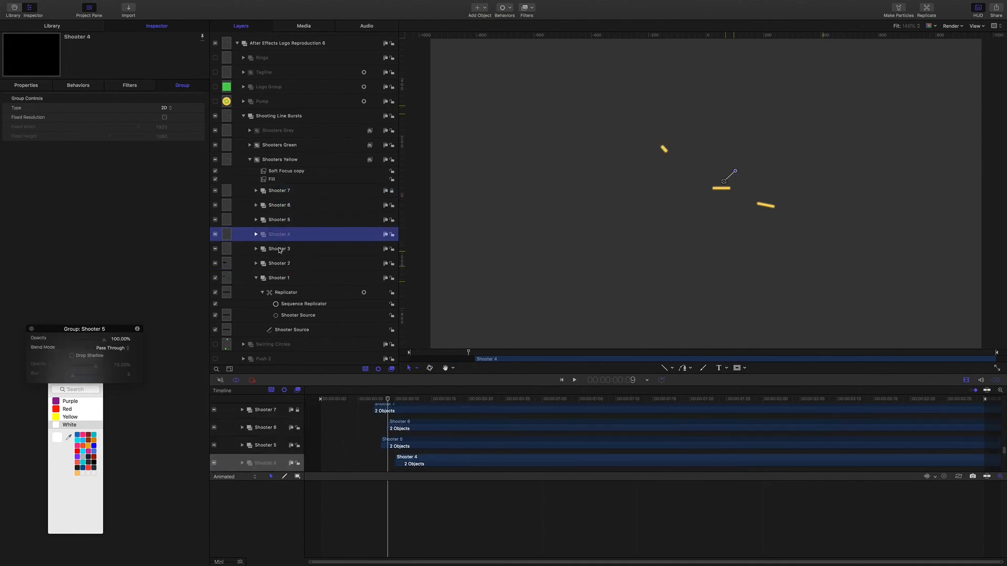
{"action": "left_click", "coordinate": [282, 249]}
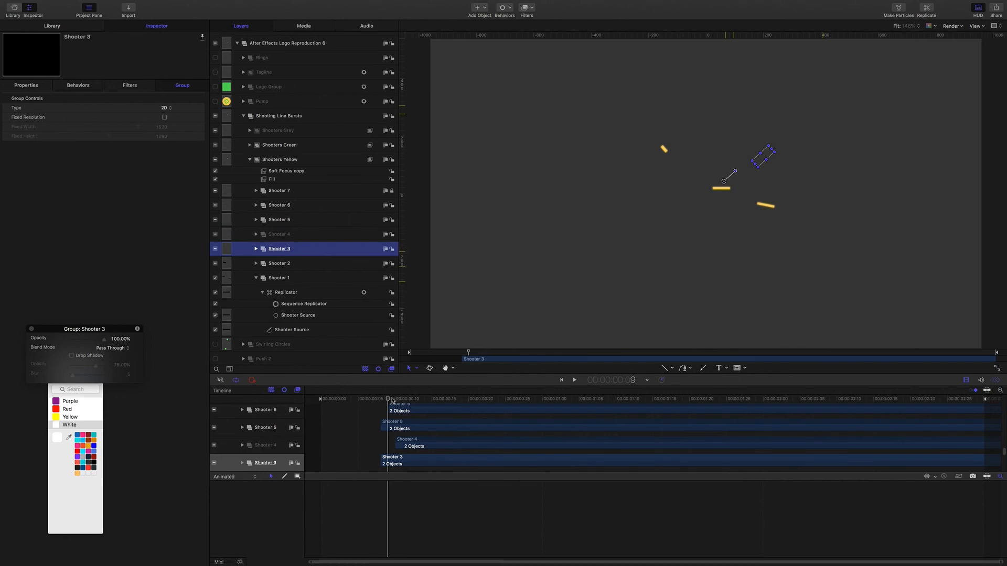
{"action": "left_click_drag", "start_coordinate": [388, 398], "coordinate": [409, 399]}
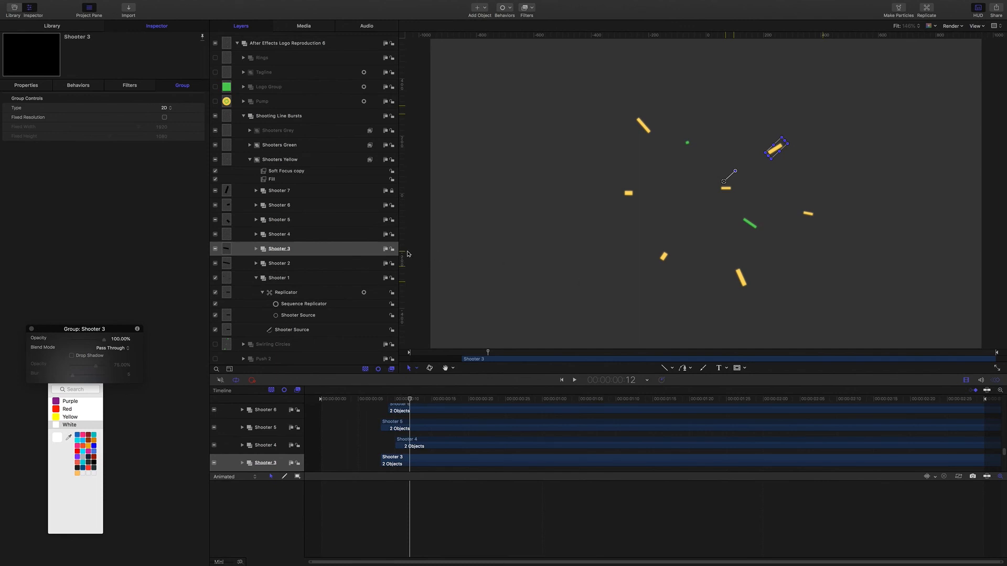
Select the Shooters Green and Shooters Grey groups in turn and scrub the timeline to examine their bursts
{"action": "left_click", "coordinate": [283, 146]}
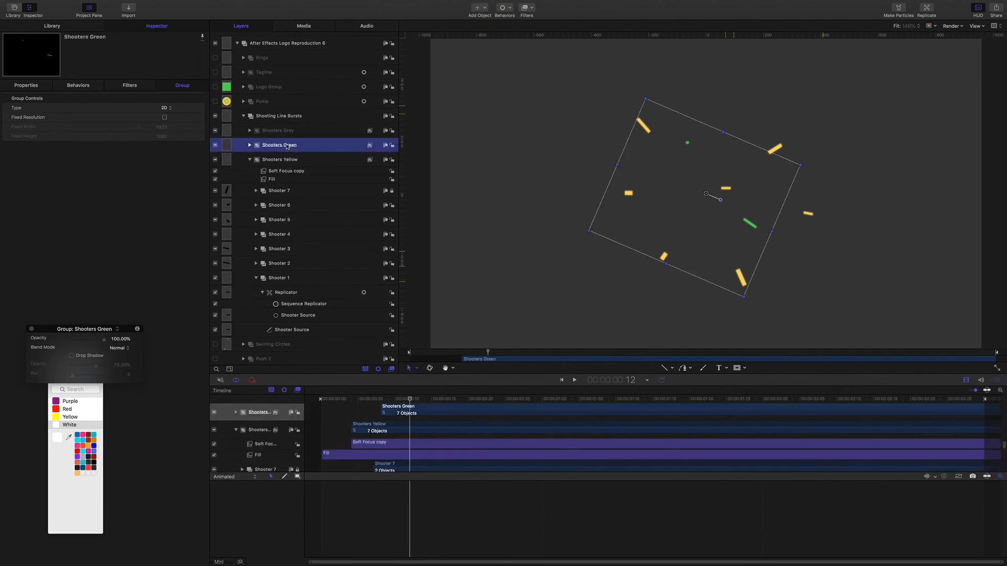
{"action": "left_click", "coordinate": [287, 132]}
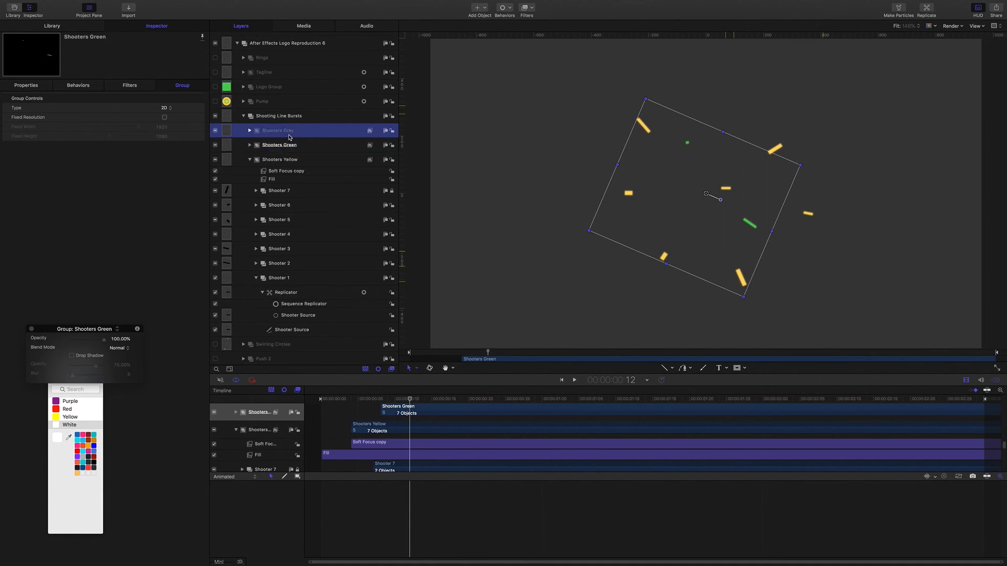
{"action": "left_click", "coordinate": [417, 401]}
{"action": "left_click_drag", "start_coordinate": [418, 401], "coordinate": [408, 374]}
Play the isolated line bursts from the project start, stop playback and return to the first frame
{"action": "key", "text": "Home"}
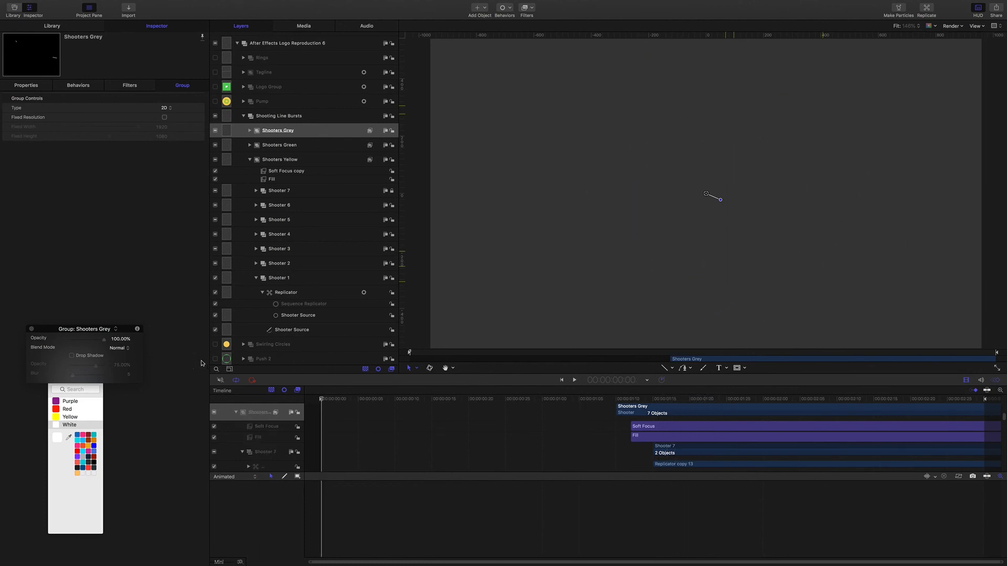
{"action": "key", "text": "space"}
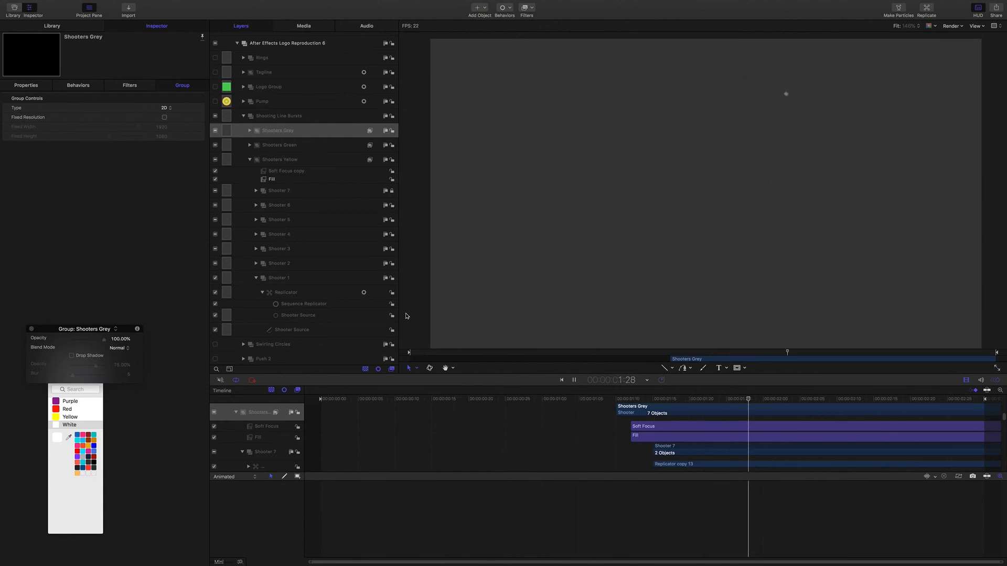
{"action": "key", "text": "space"}
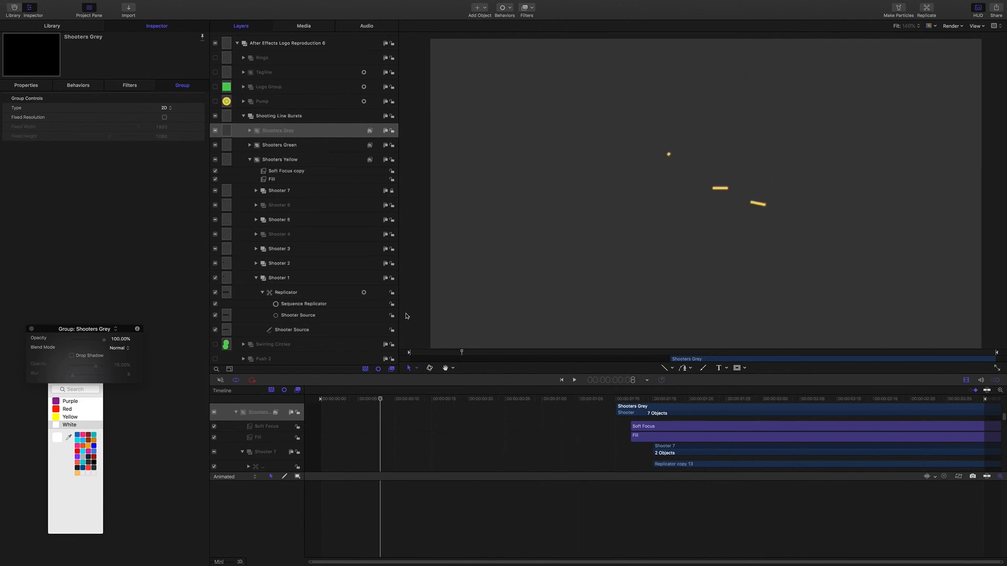
{"action": "key", "text": "Home"}
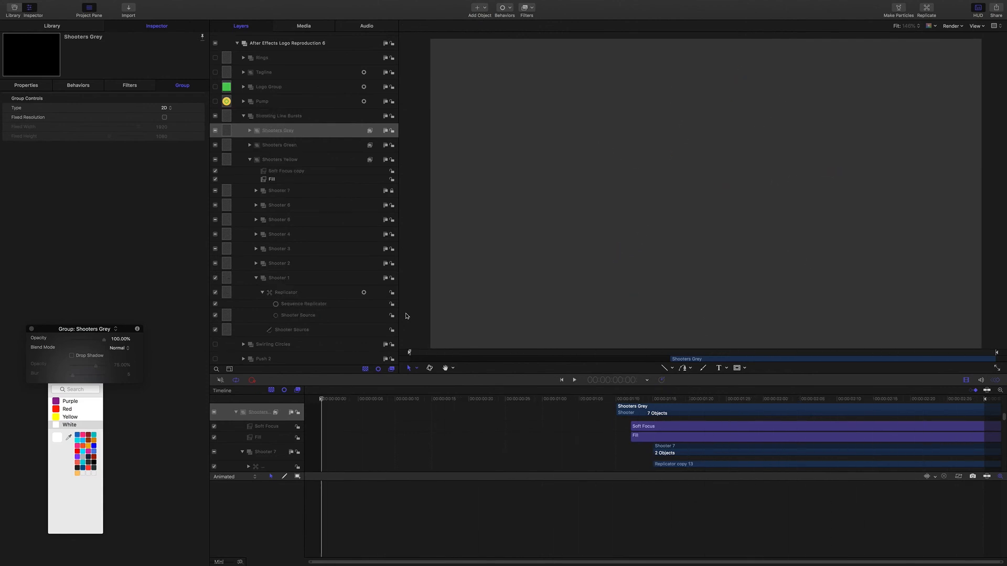
Collapse the Shooting Line Bursts group, isolate the Swirling Circles group and start playback
{"action": "left_click", "coordinate": [244, 116]}
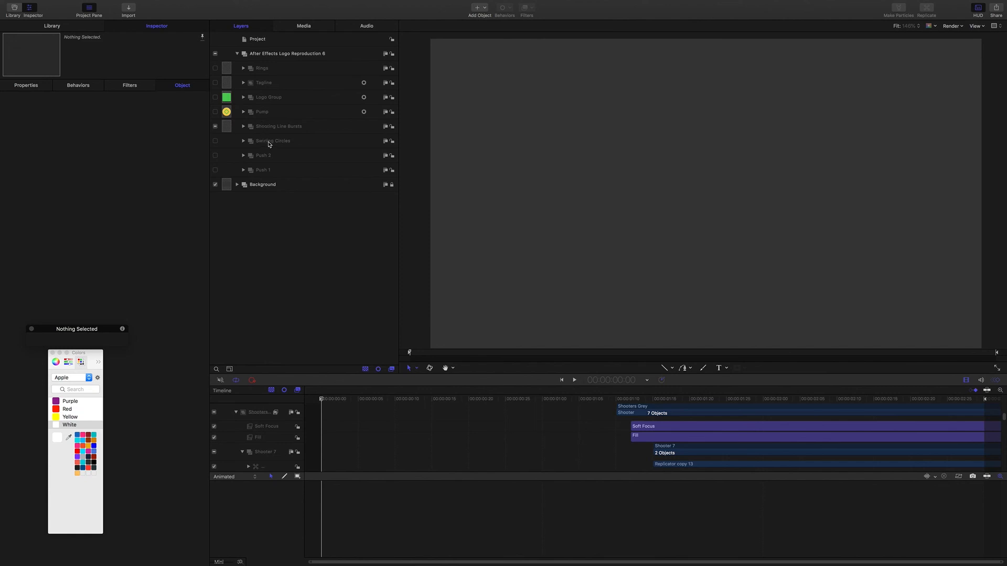
{"action": "left_click", "coordinate": [215, 140], "text": "alt"}
{"action": "key", "text": "space"}
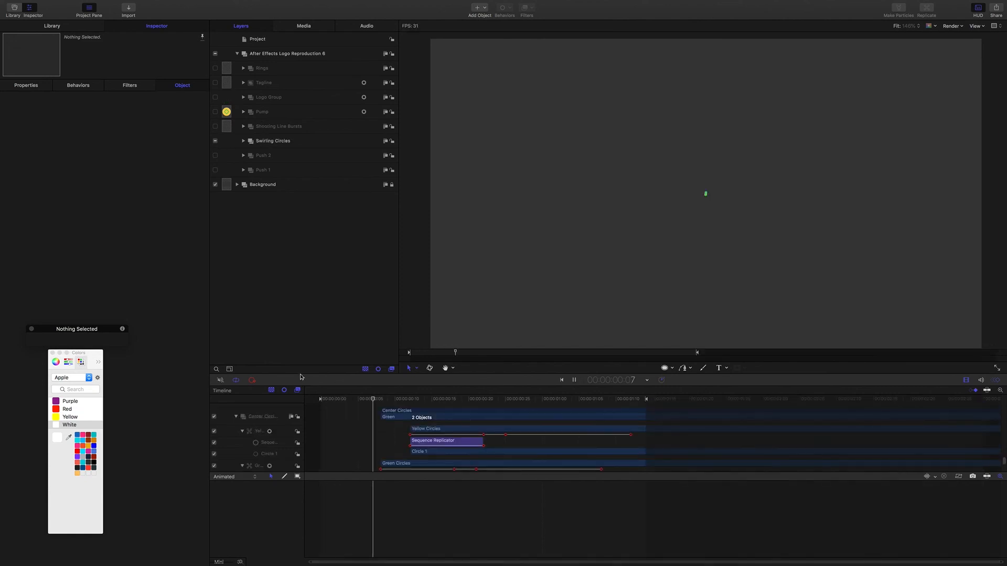
Expand Swirling Circles during playback and examine the Green Circles and Yellow Circles replicator settings
{"action": "left_click", "coordinate": [324, 144]}
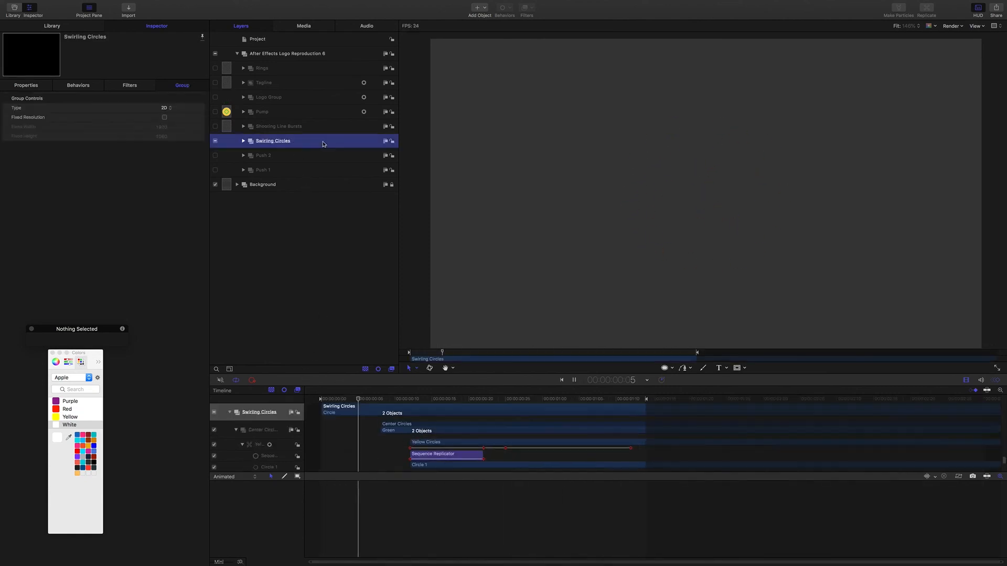
{"action": "left_click", "coordinate": [243, 141]}
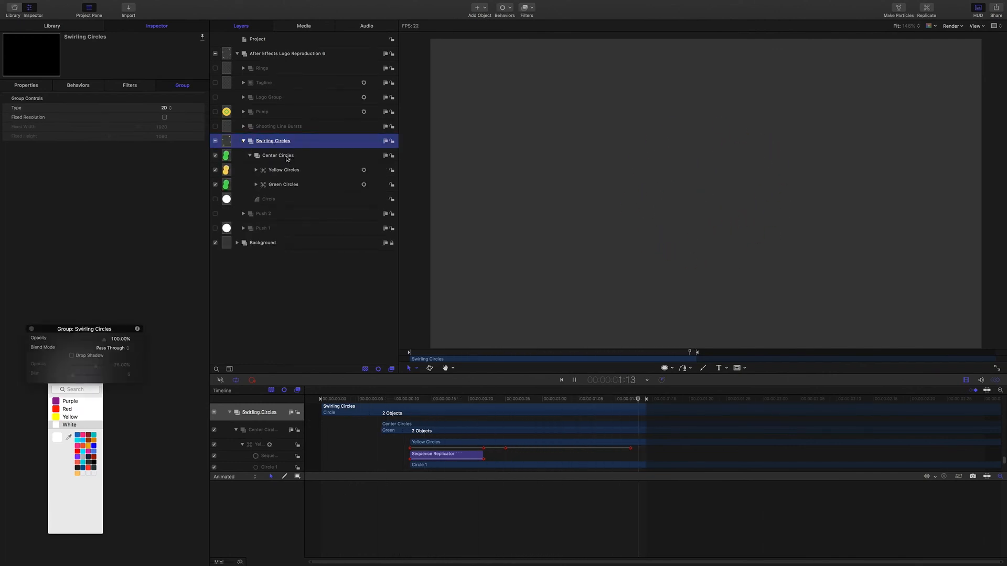
{"action": "left_click", "coordinate": [283, 185]}
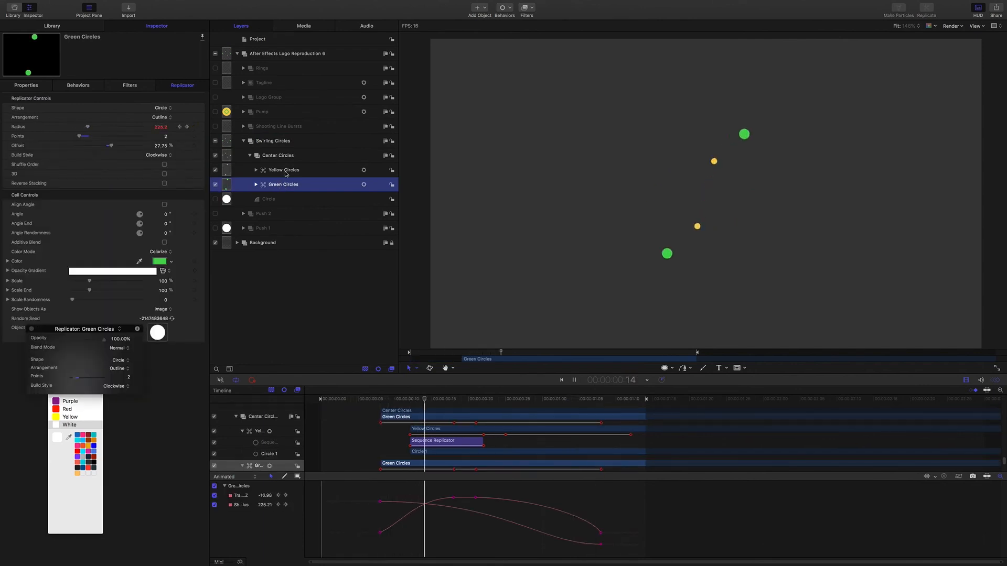
{"action": "left_click", "coordinate": [286, 173]}
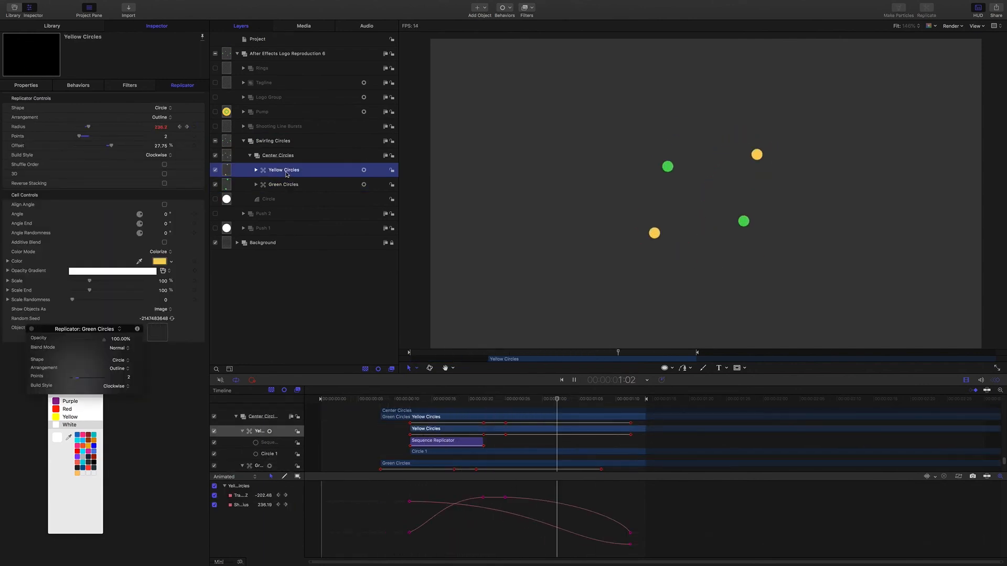
Stop playback and hide the Yellow Circles and Green Circles replicators
{"action": "key", "text": "space"}
{"action": "left_click", "coordinate": [215, 170]}
{"action": "left_click", "coordinate": [215, 185]}
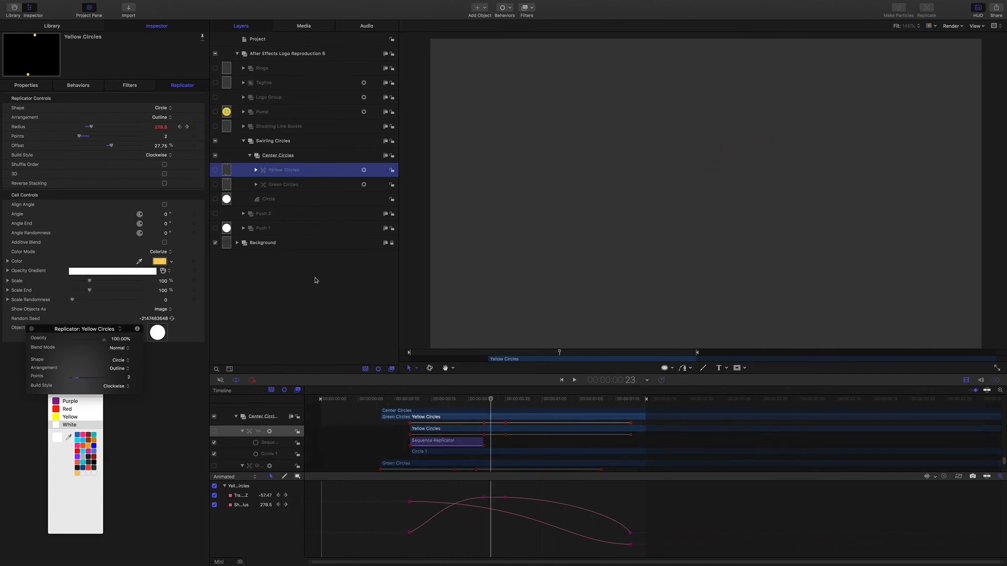
Draw a small blue circle in the Center Circles group at about X -19 px, Y 46 px
{"action": "left_click", "coordinate": [672, 368]}
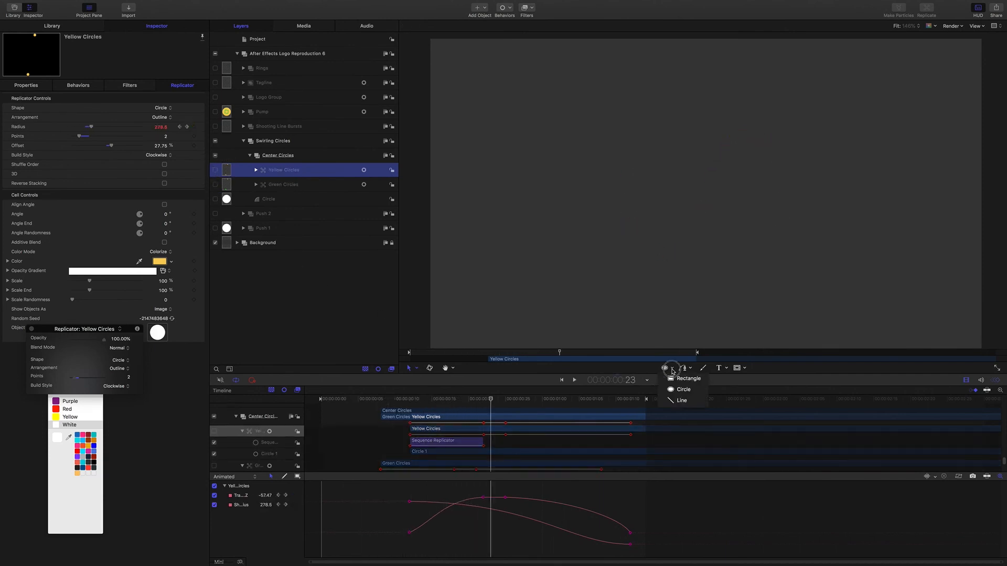
{"action": "left_click", "coordinate": [682, 390]}
{"action": "left_click_drag", "start_coordinate": [693, 174], "coordinate": [707, 190]}
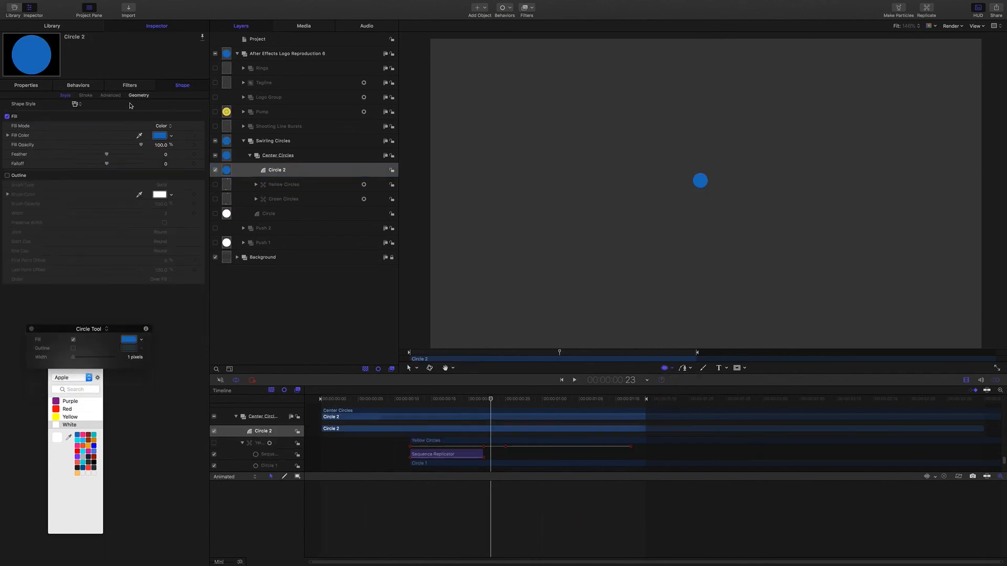
Reset the new circle's position to the canvas center and replicate it
{"action": "left_click", "coordinate": [27, 85]}
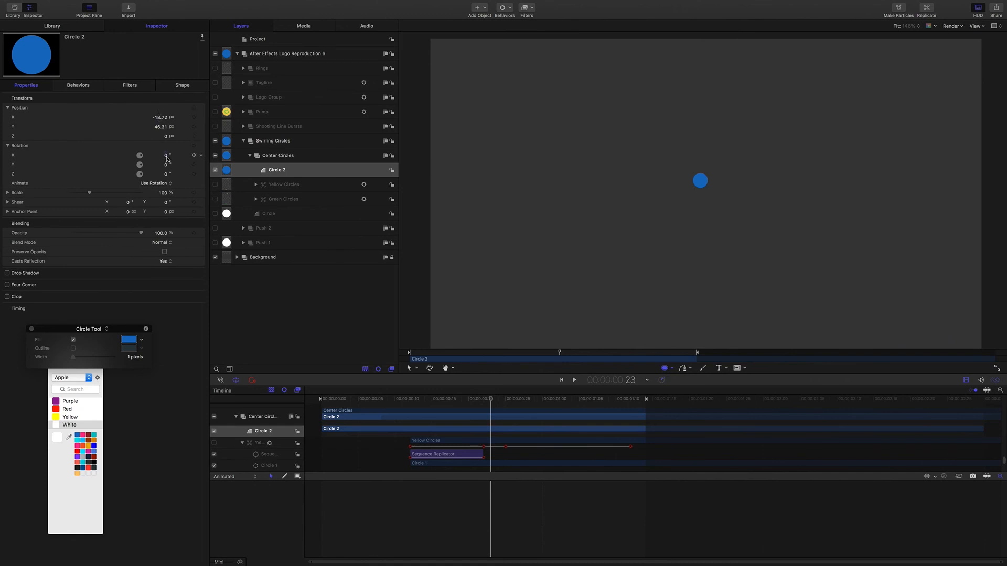
{"action": "left_click", "coordinate": [201, 109]}
{"action": "left_click", "coordinate": [213, 112]}
{"action": "key", "text": "l"}
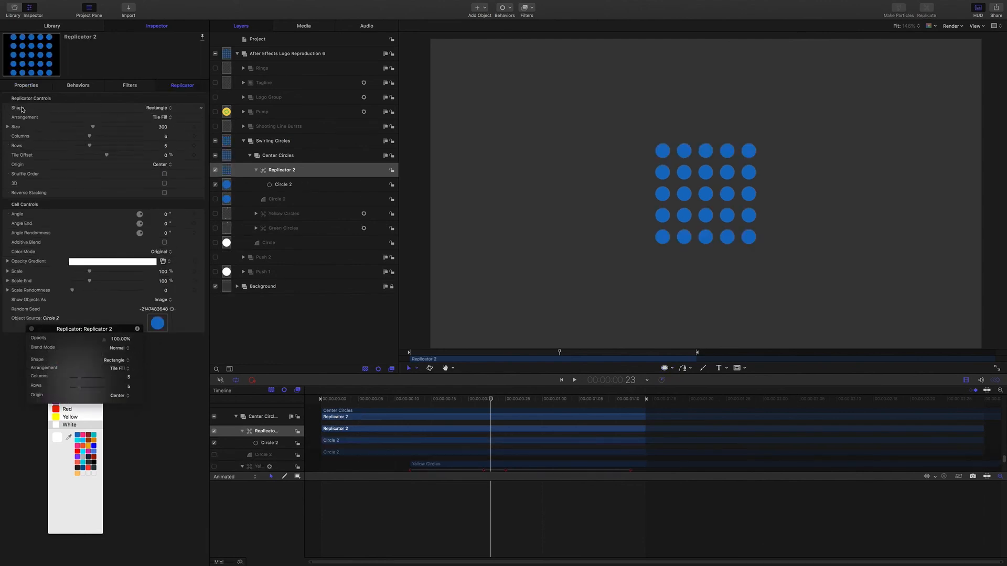
Arrange the new replicator as a Circle outline with 2 points
{"action": "left_click", "coordinate": [150, 110]}
{"action": "left_click", "coordinate": [161, 115]}
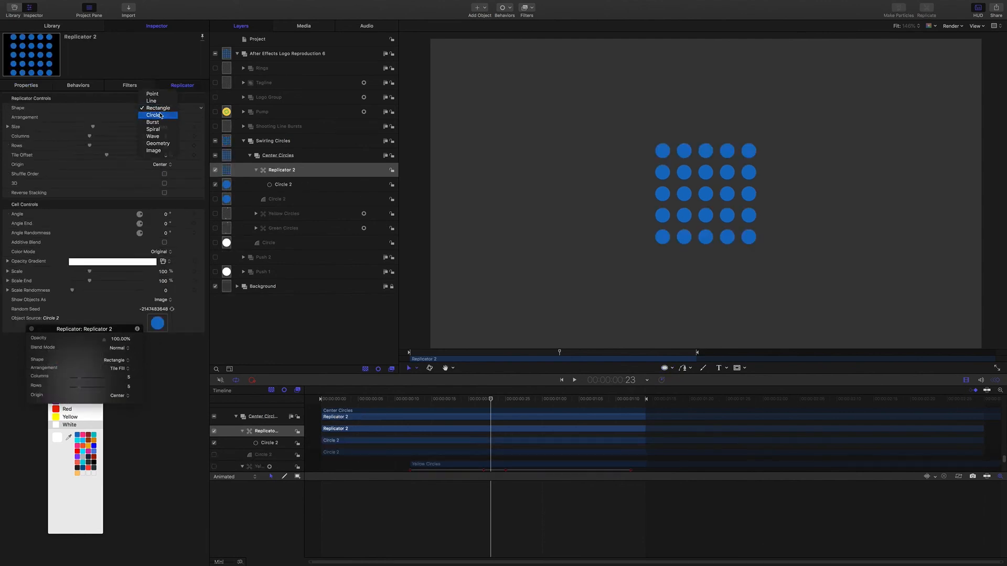
{"action": "left_click", "coordinate": [161, 117]}
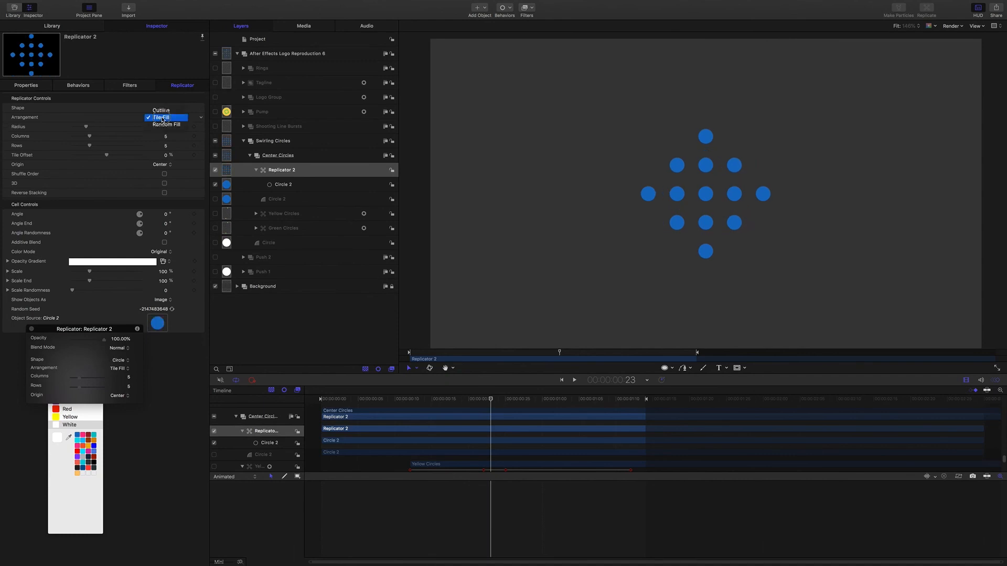
{"action": "left_click", "coordinate": [164, 112]}
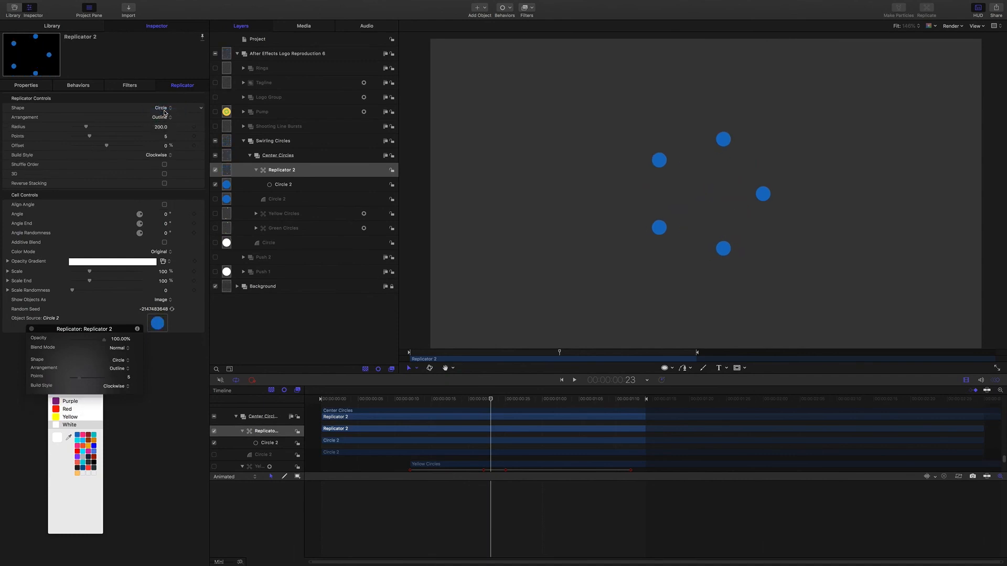
{"action": "left_click", "coordinate": [165, 137]}
{"action": "type", "text": "2"}
{"action": "key", "text": "Return"}
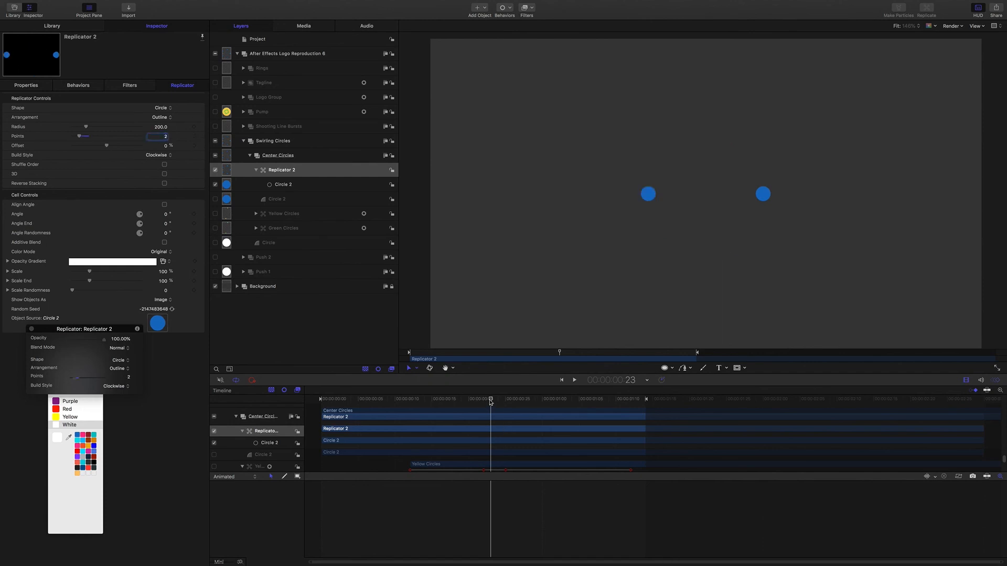
Add a Sequence Replicator behavior to the new replicator and trim its end to frame 10
{"action": "key", "text": "Home"}
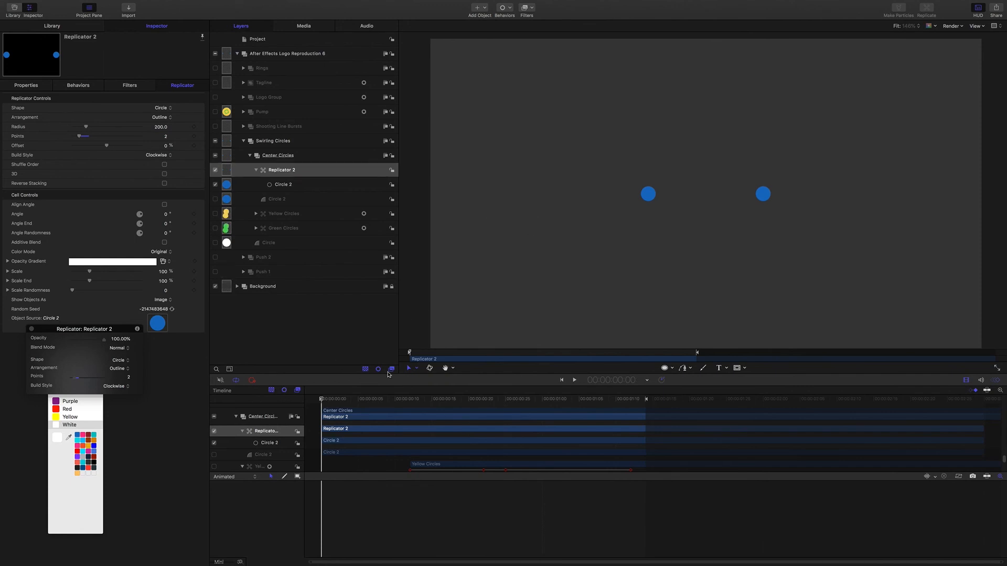
{"action": "left_click", "coordinate": [512, 11]}
{"action": "mouse_move", "coordinate": [518, 63]}
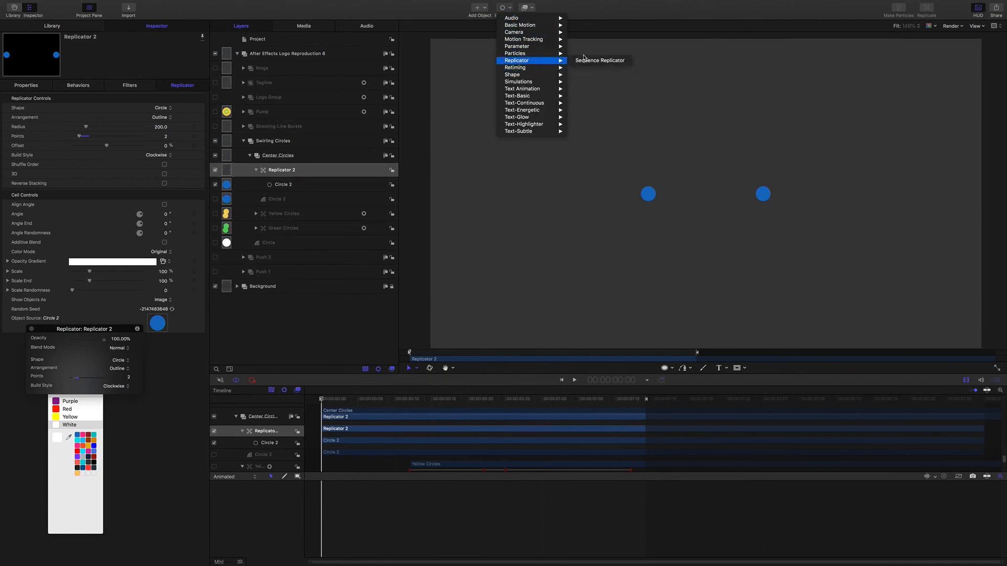
{"action": "left_click", "coordinate": [593, 60]}
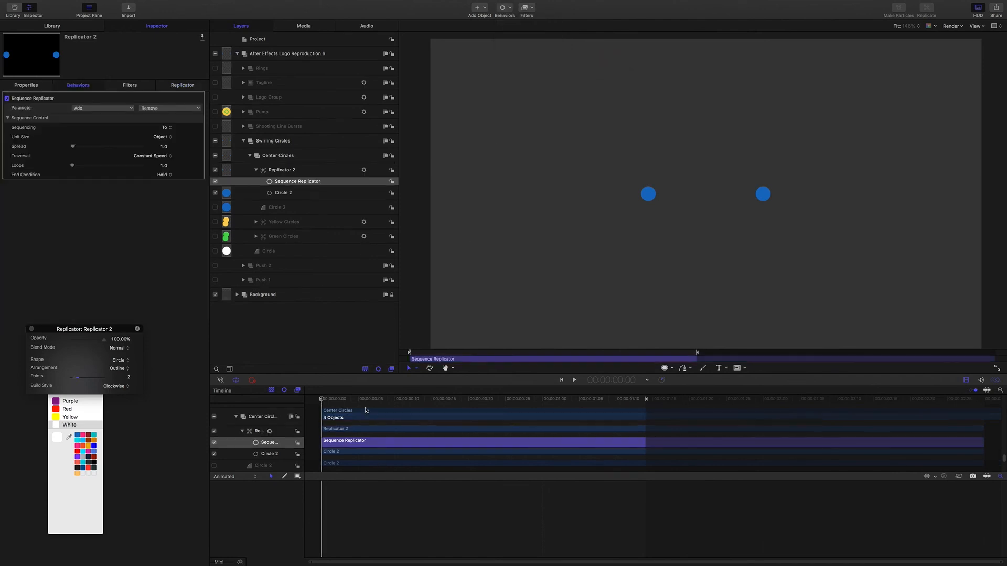
{"action": "left_click_drag", "start_coordinate": [321, 401], "coordinate": [393, 407]}
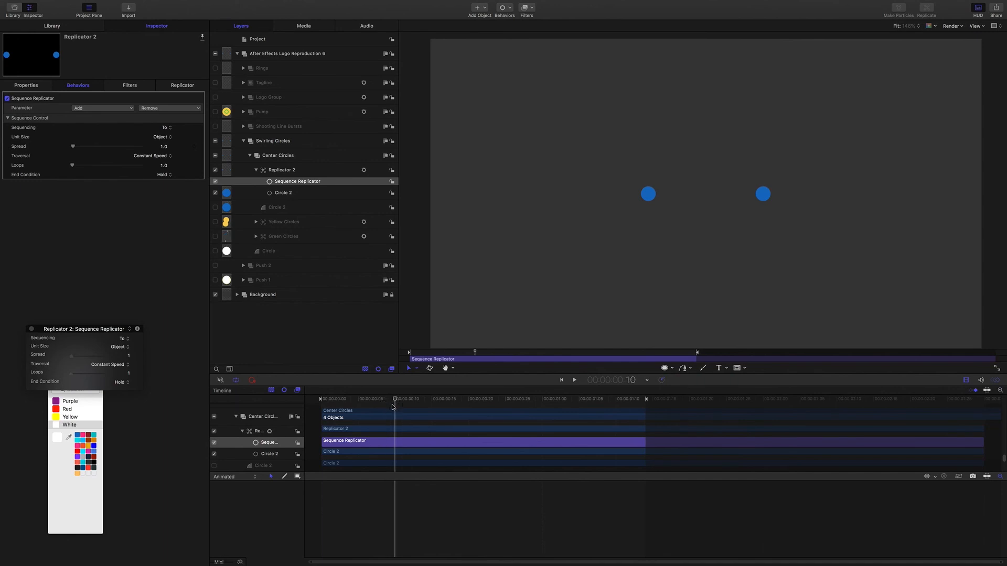
{"action": "key", "text": "o"}
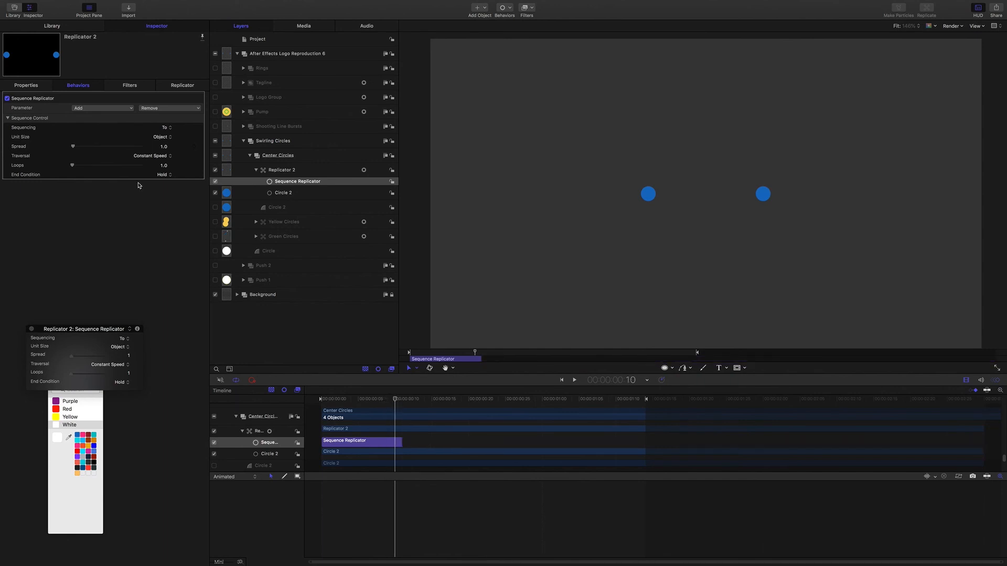
Give the sequence behavior a Scale parameter of 25%, with Sequencing set to From and Unit Size set to All
{"action": "left_click", "coordinate": [103, 110]}
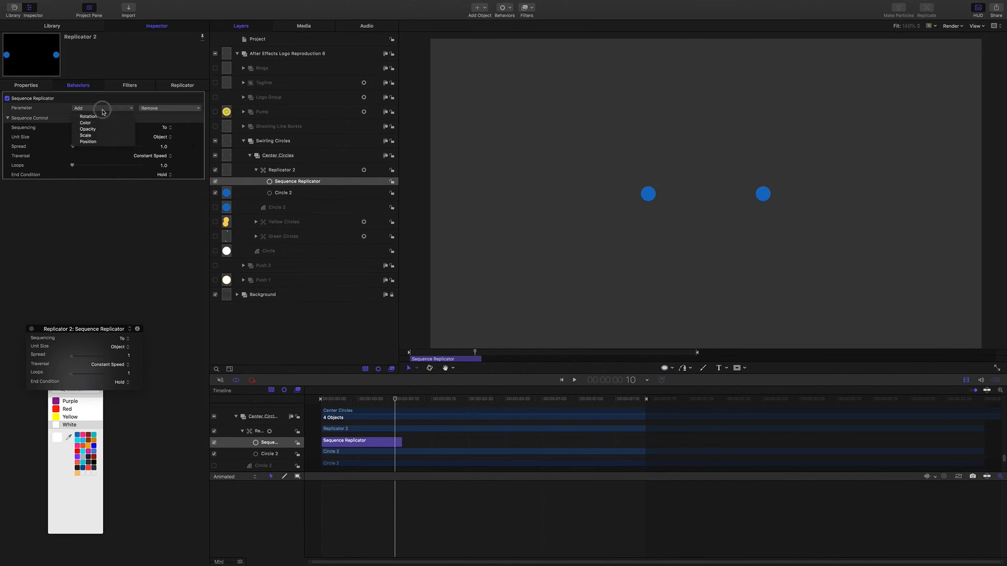
{"action": "left_click", "coordinate": [102, 136]}
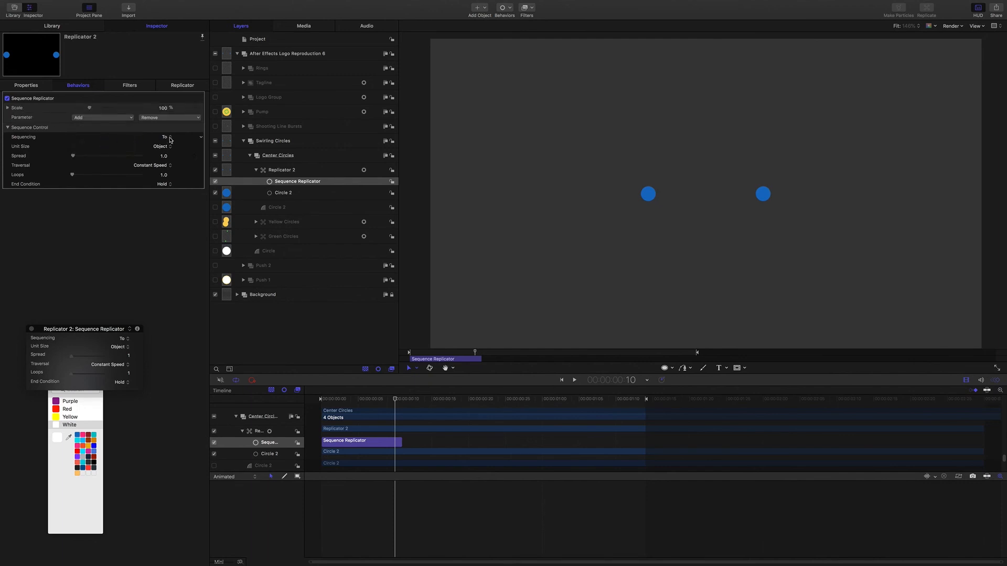
{"action": "left_click", "coordinate": [167, 139]}
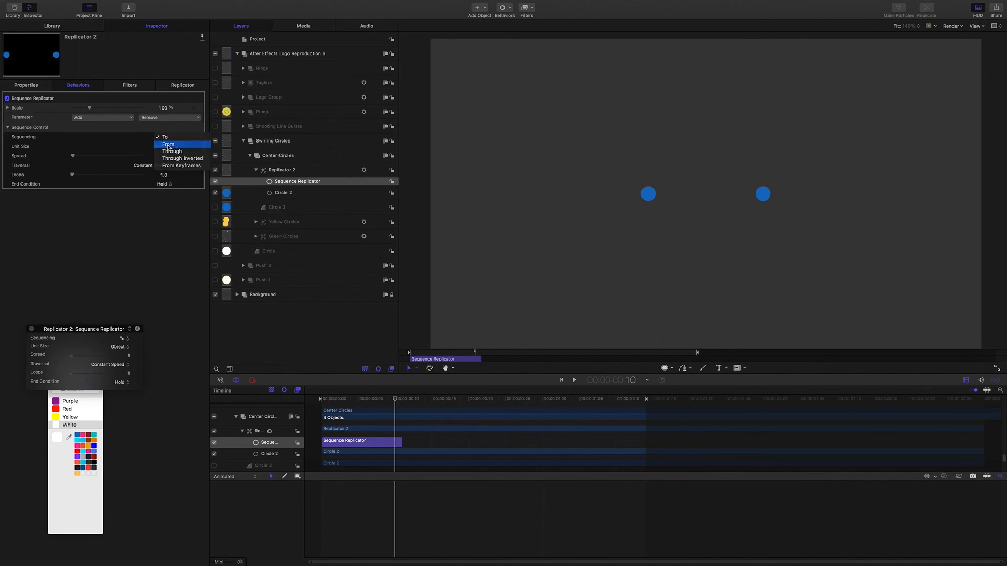
{"action": "left_click", "coordinate": [168, 147]}
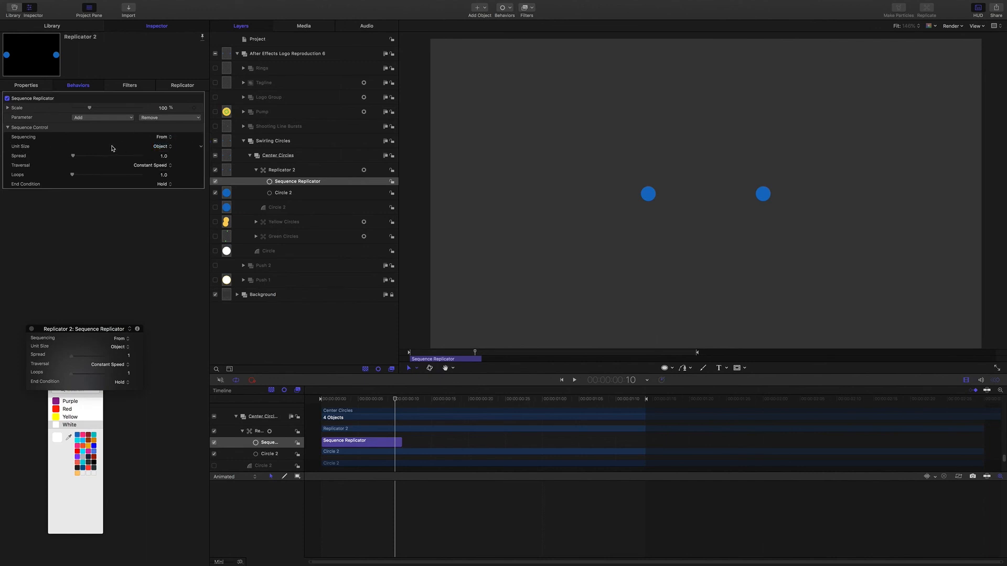
{"action": "left_click", "coordinate": [156, 148]}
{"action": "left_click", "coordinate": [155, 153]}
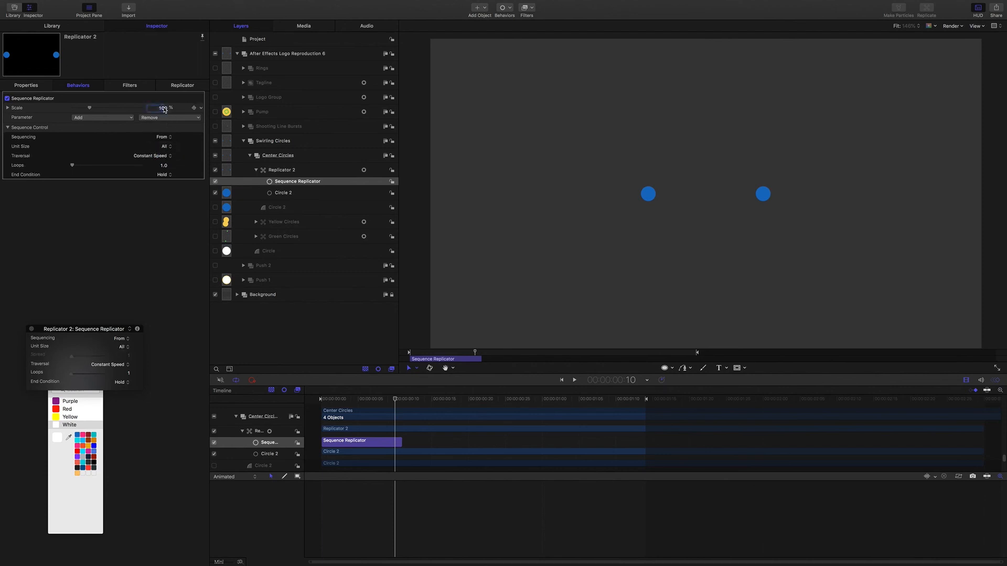
{"action": "type", "text": "25"}
{"action": "key", "text": "Return"}
Keyframe the replicator's radius at frame 10 with a value of 468
{"action": "mouse_move", "coordinate": [395, 399]}
{"action": "left_mouse_down"}
{"action": "mouse_move", "coordinate": [299, 382]}
{"action": "mouse_move", "coordinate": [382, 388]}
{"action": "mouse_move", "coordinate": [307, 386]}
{"action": "mouse_move", "coordinate": [395, 401]}
{"action": "left_mouse_up"}
{"action": "left_click", "coordinate": [178, 86]}
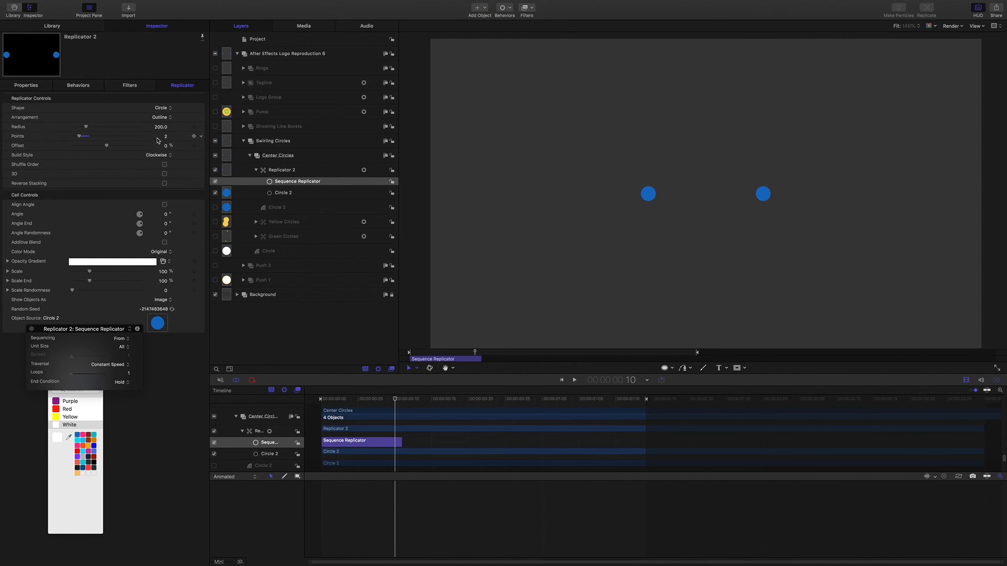
{"action": "left_click", "coordinate": [193, 126]}
{"action": "left_click_drag", "start_coordinate": [159, 130], "coordinate": [173, 129]}
Set the replicator's radius to 25 at frame 0 and play back the outward motion
{"action": "left_click_drag", "start_coordinate": [396, 400], "coordinate": [252, 388]}
{"action": "left_click_drag", "start_coordinate": [159, 129], "coordinate": [159, 129]}
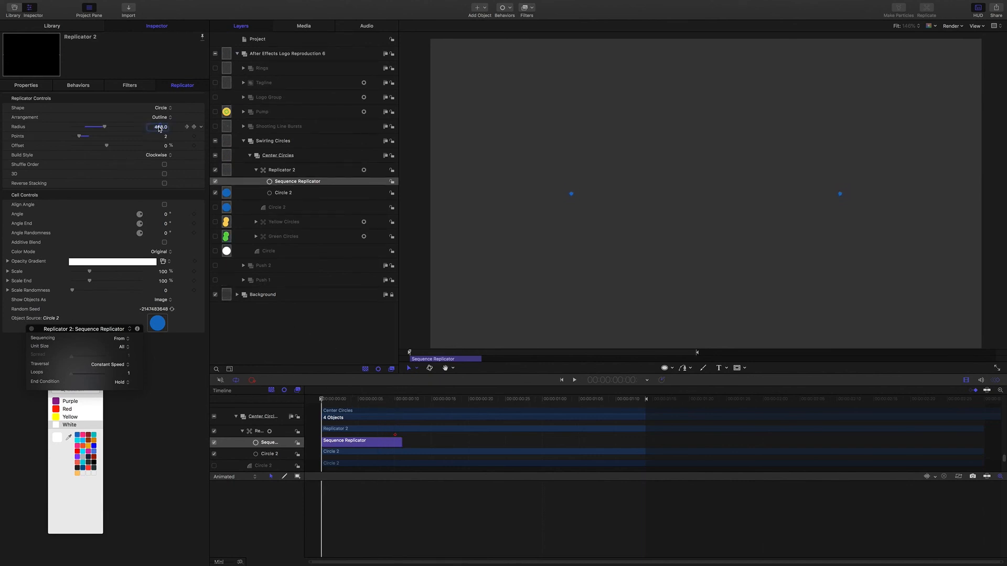
{"action": "type", "text": "25"}
{"action": "key", "text": "Return"}
{"action": "key", "text": "space"}
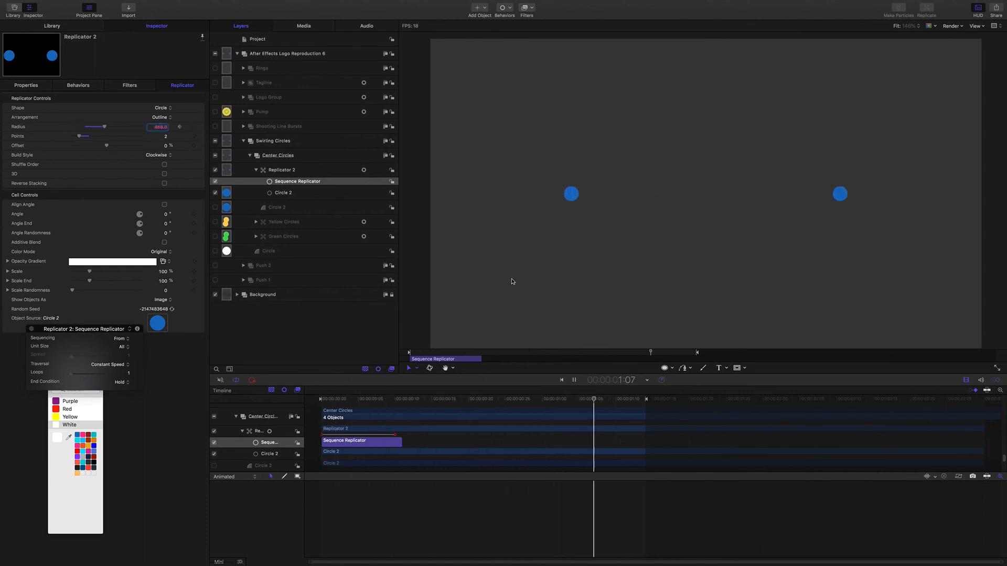
{"action": "left_click", "coordinate": [471, 400]}
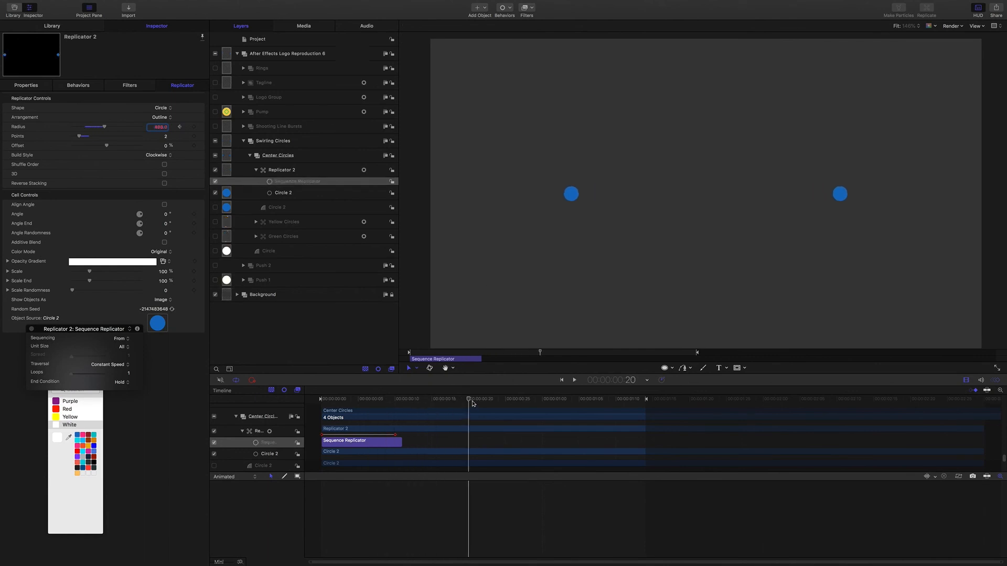
{"action": "left_click_drag", "start_coordinate": [470, 401], "coordinate": [396, 394]}
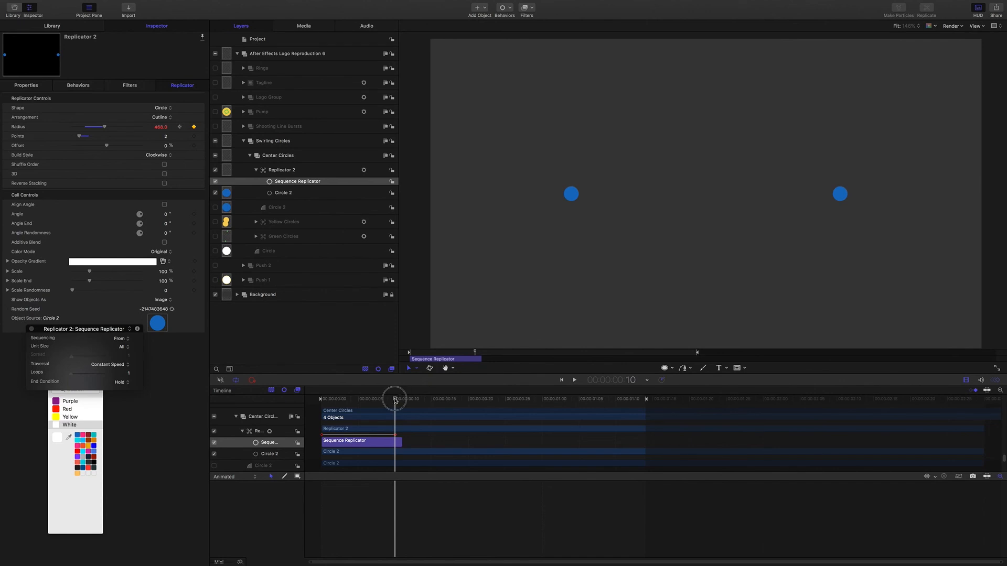
Hold the radius with a keyframe at frame 13, set it to 25 at 1:00, and play back the animation
{"action": "left_click_drag", "start_coordinate": [395, 401], "coordinate": [417, 400]}
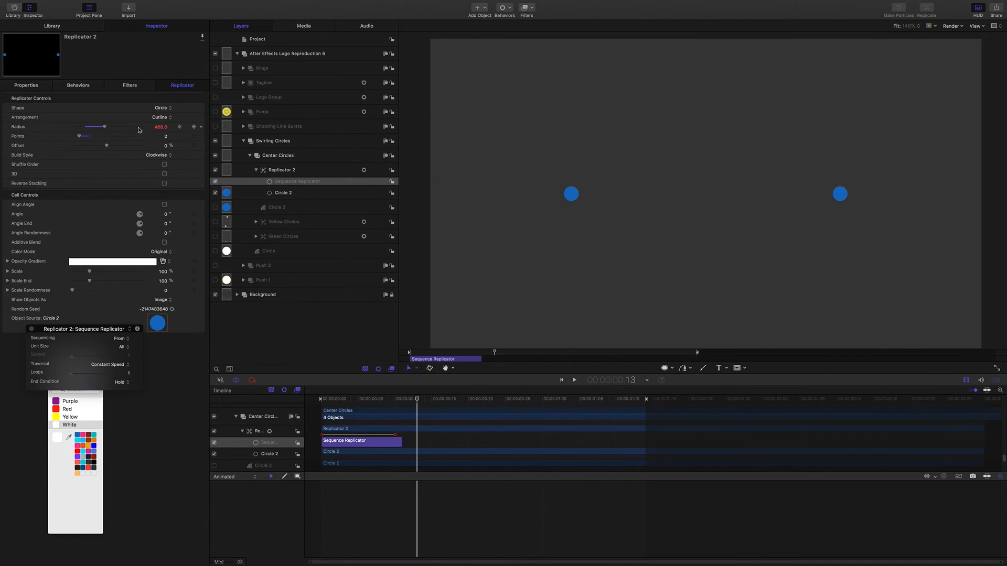
{"action": "left_click", "coordinate": [194, 127]}
{"action": "left_click_drag", "start_coordinate": [418, 402], "coordinate": [543, 412]}
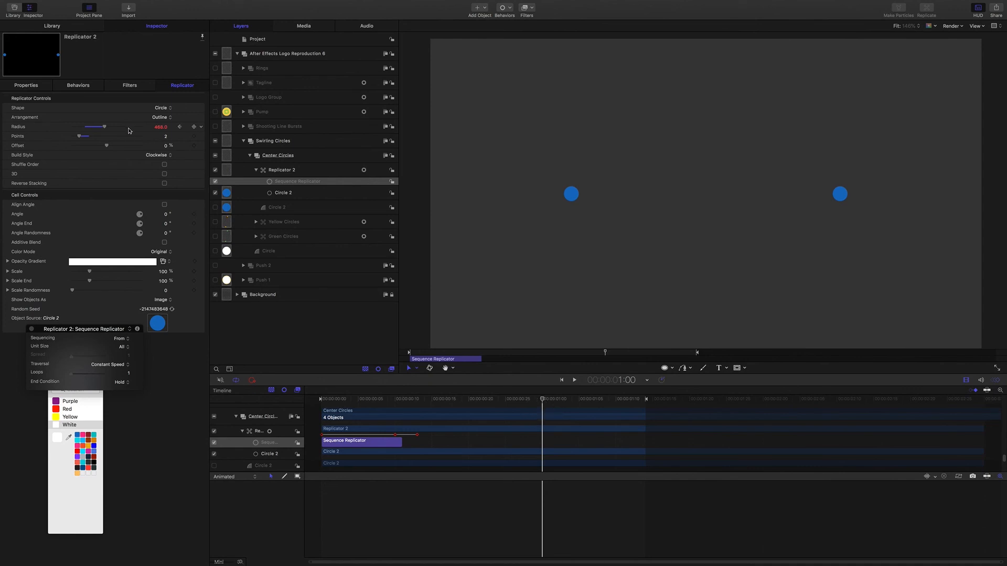
{"action": "left_click", "coordinate": [160, 128]}
{"action": "type", "text": "20"}
{"action": "key", "text": "Return"}
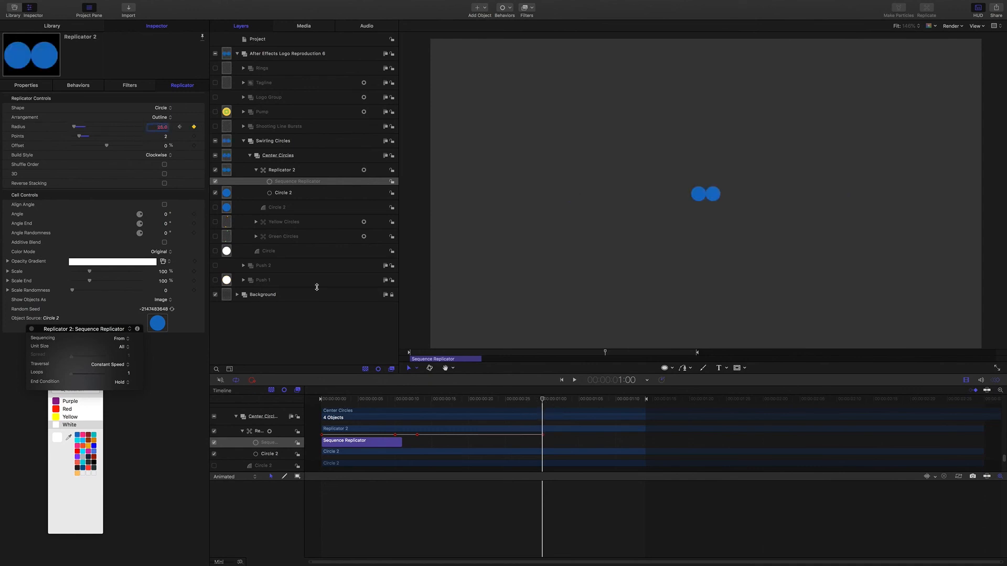
{"action": "left_click_drag", "start_coordinate": [541, 399], "coordinate": [258, 391]}
{"action": "key", "text": "space"}
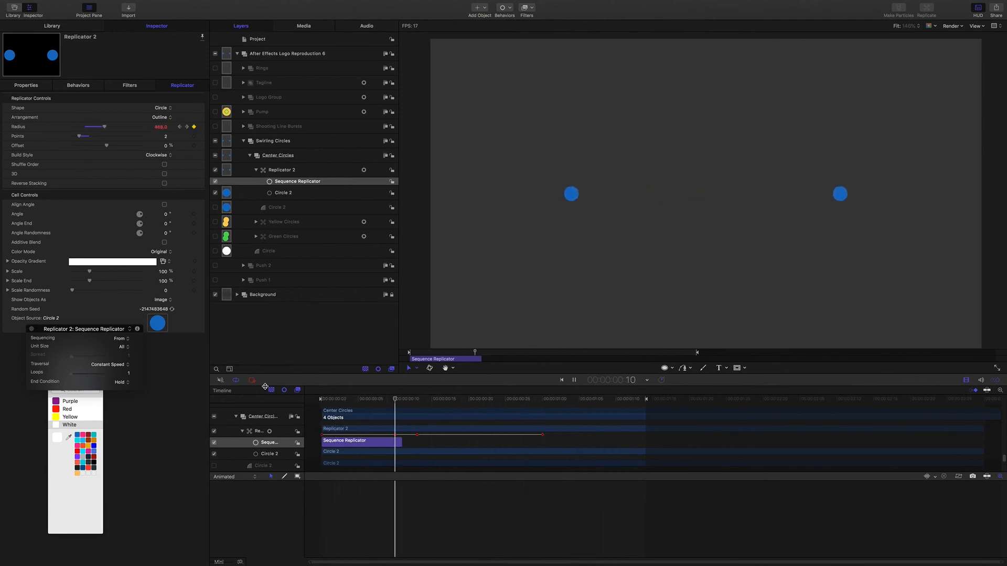
{"action": "key", "text": "space"}
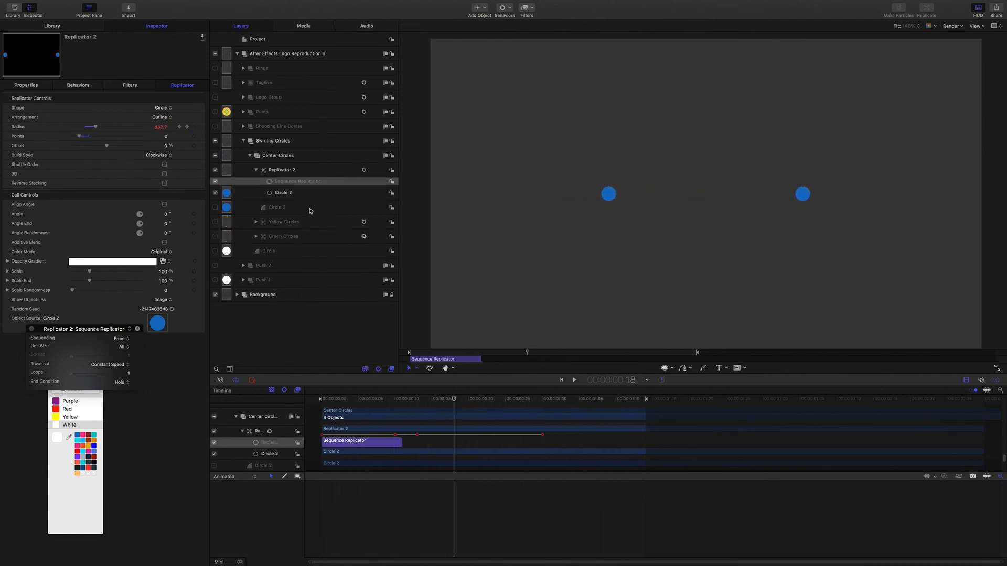
Convert the last two radius keyframes of Replicator 2 to Bezier and bend the falling curve into a slow start with a steep finish
{"action": "left_click", "coordinate": [282, 170]}
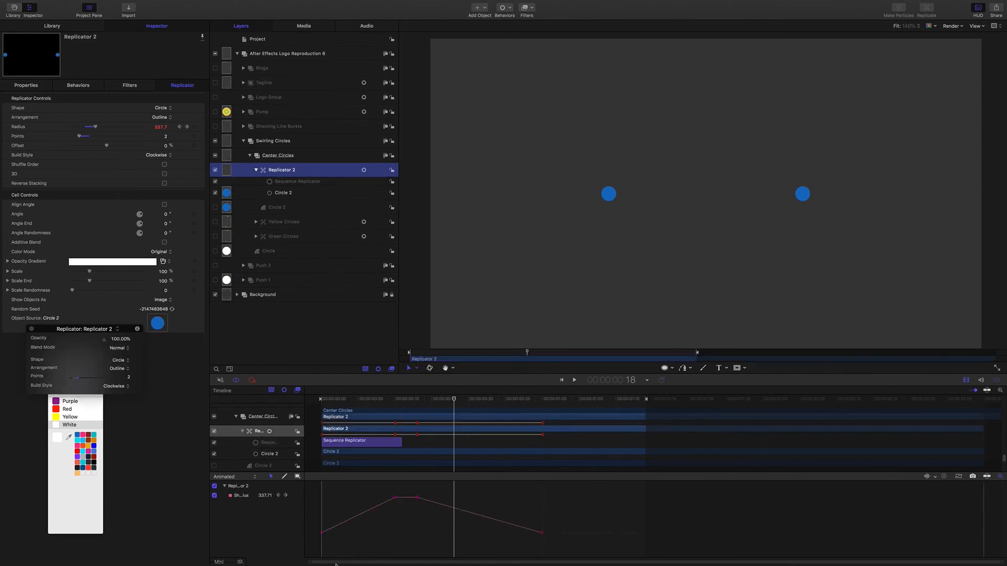
{"action": "left_click_drag", "start_coordinate": [412, 490], "coordinate": [543, 534]}
{"action": "right_click", "coordinate": [543, 534]}
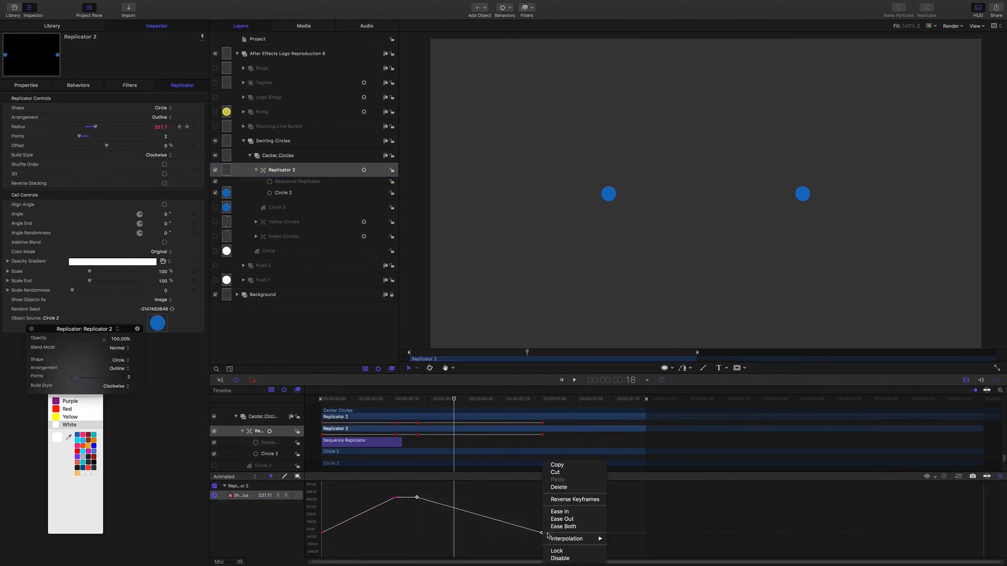
{"action": "mouse_move", "coordinate": [587, 537]}
{"action": "left_click", "coordinate": [633, 537]}
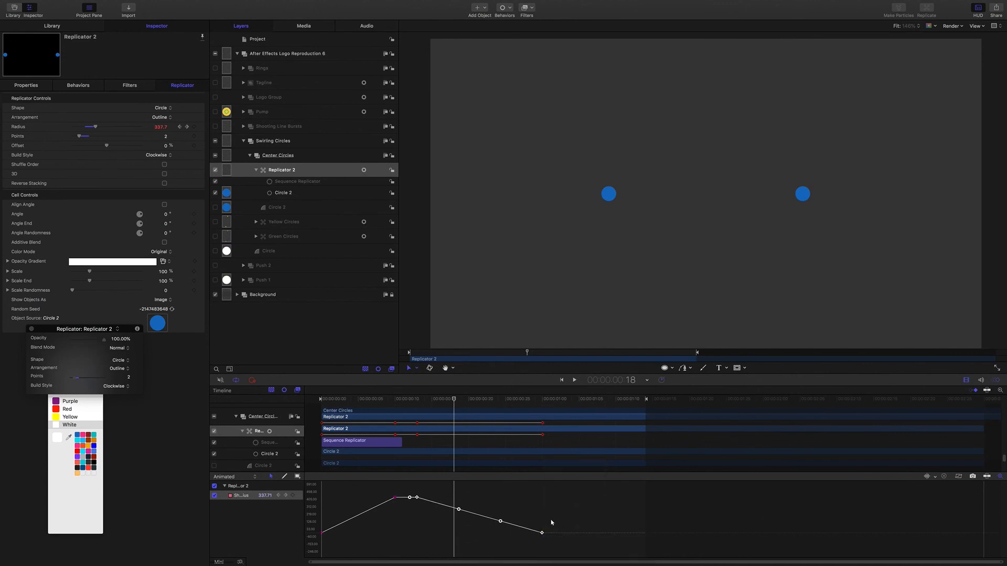
{"action": "left_click", "coordinate": [460, 510]}
{"action": "left_click_drag", "start_coordinate": [459, 510], "coordinate": [544, 518]}
{"action": "left_click", "coordinate": [542, 534]}
{"action": "mouse_move", "coordinate": [454, 399]}
{"action": "left_mouse_down"}
{"action": "mouse_move", "coordinate": [559, 418]}
{"action": "mouse_move", "coordinate": [435, 406]}
{"action": "left_mouse_up"}
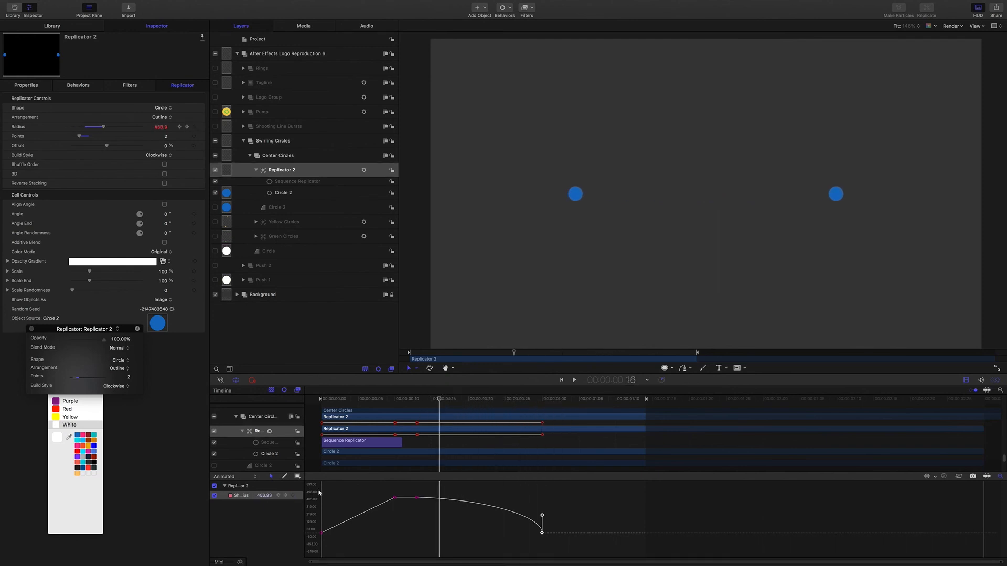
Convert the first two radius keyframes to Bezier, bend the rising curve to ease into the peak, and preview the animation
{"action": "left_click_drag", "start_coordinate": [318, 488], "coordinate": [397, 515]}
{"action": "right_click", "coordinate": [394, 499]}
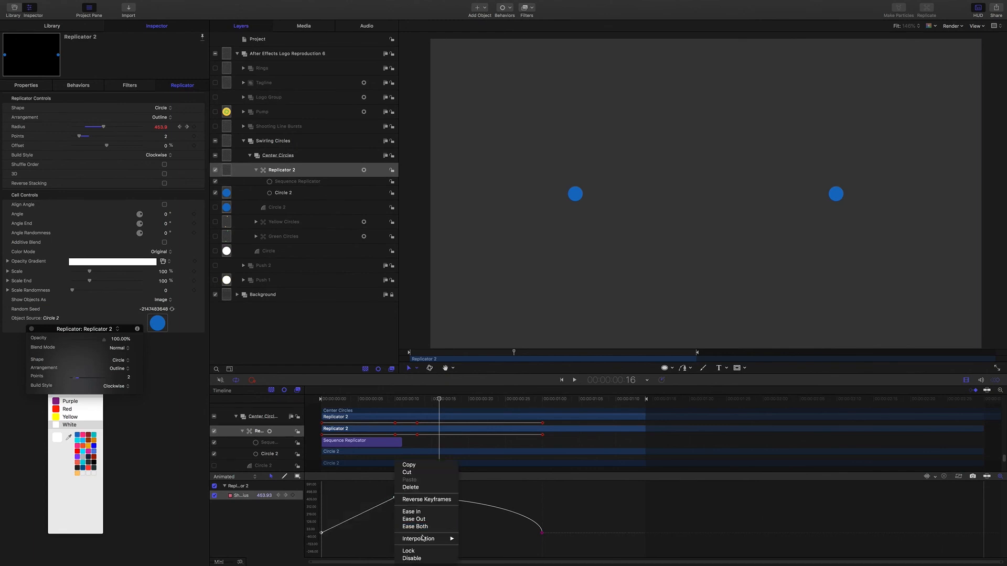
{"action": "left_click", "coordinate": [467, 536]}
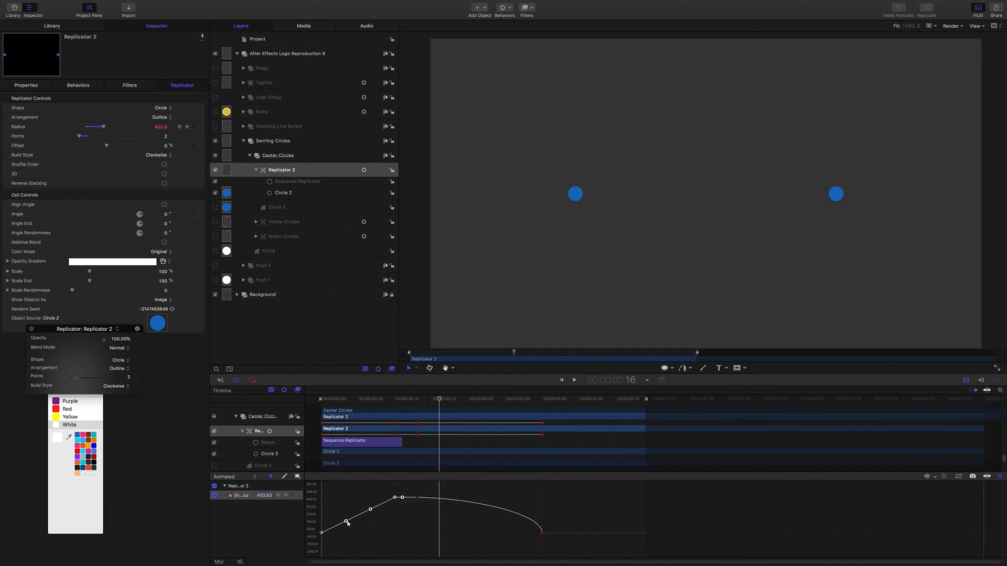
{"action": "left_click_drag", "start_coordinate": [346, 522], "coordinate": [317, 519]}
{"action": "left_click", "coordinate": [394, 497]}
{"action": "mouse_move", "coordinate": [387, 498]}
{"action": "left_mouse_down"}
{"action": "mouse_move", "coordinate": [370, 509]}
{"action": "mouse_move", "coordinate": [372, 497]}
{"action": "left_mouse_up"}
{"action": "left_click_drag", "start_coordinate": [440, 400], "coordinate": [548, 422]}
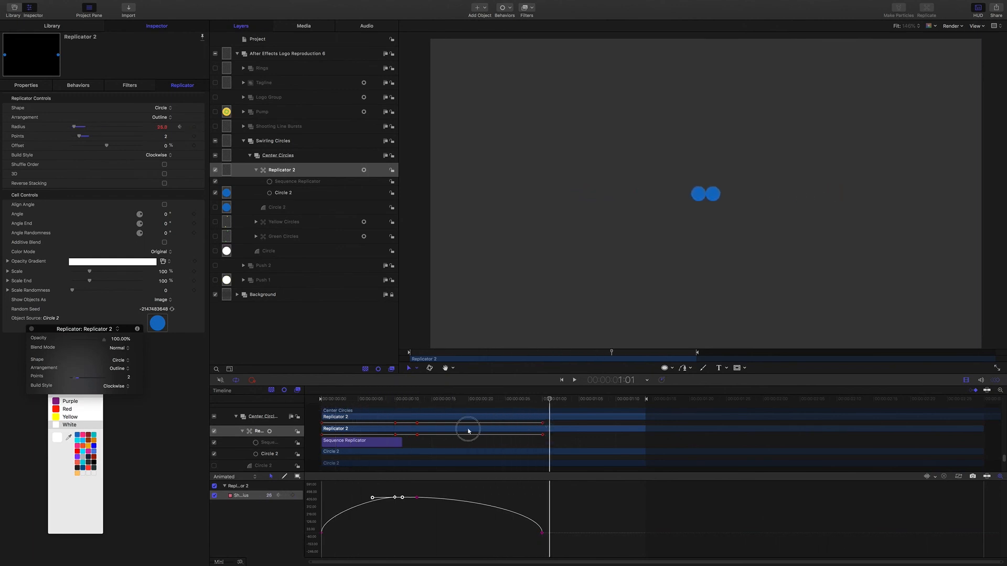
{"action": "key", "text": "Home"}
{"action": "key", "text": "space"}
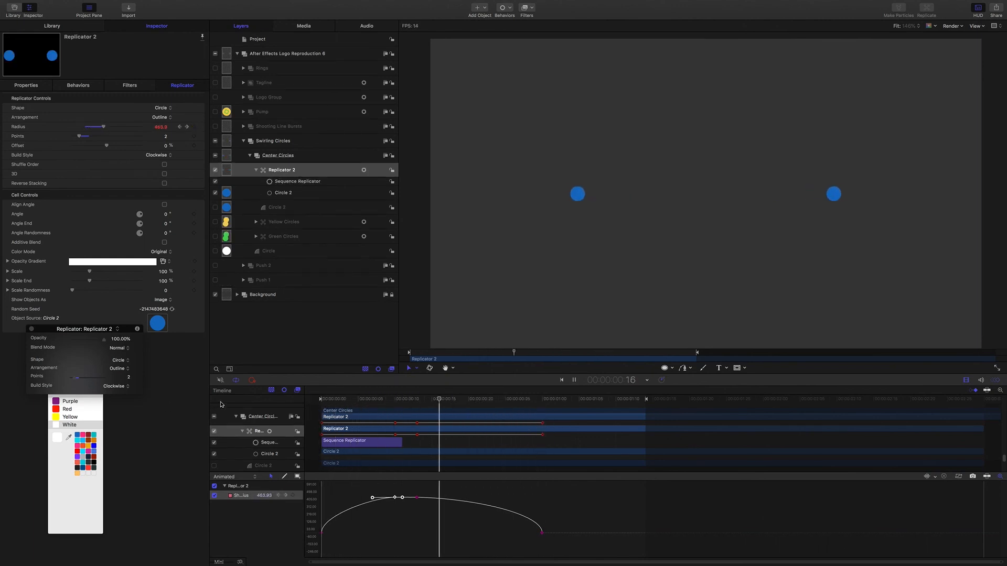
{"action": "key", "text": "space"}
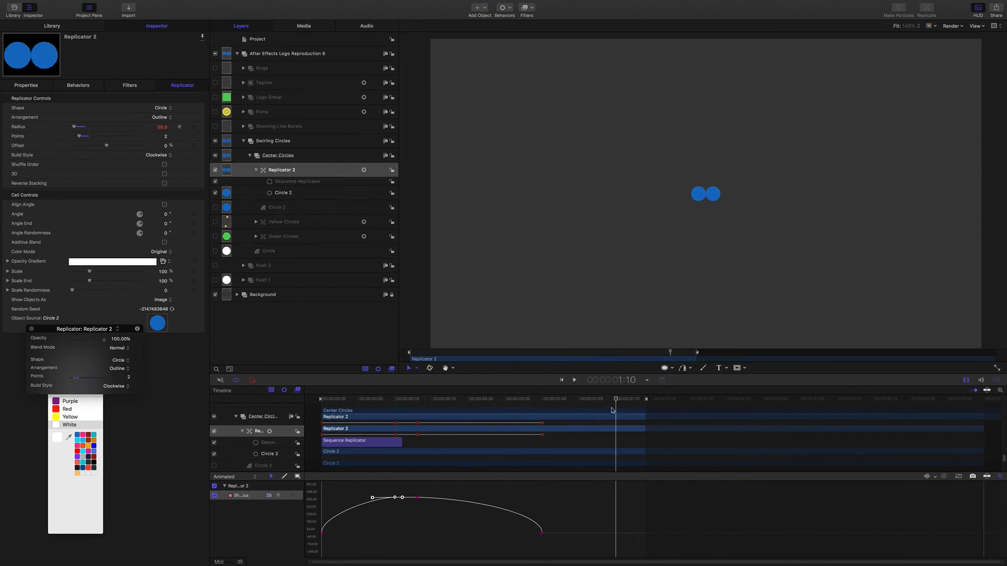
Keyframe Replicator 2's Z rotation at 0° at 1:00 and set it to 360° at frame 0
{"action": "left_click_drag", "start_coordinate": [617, 401], "coordinate": [542, 401]}
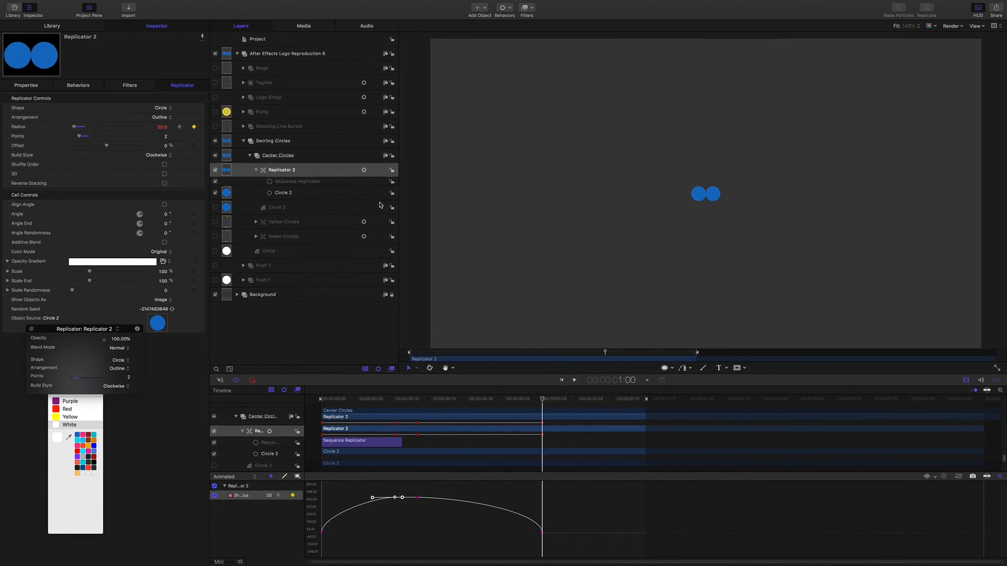
{"action": "left_click", "coordinate": [36, 83]}
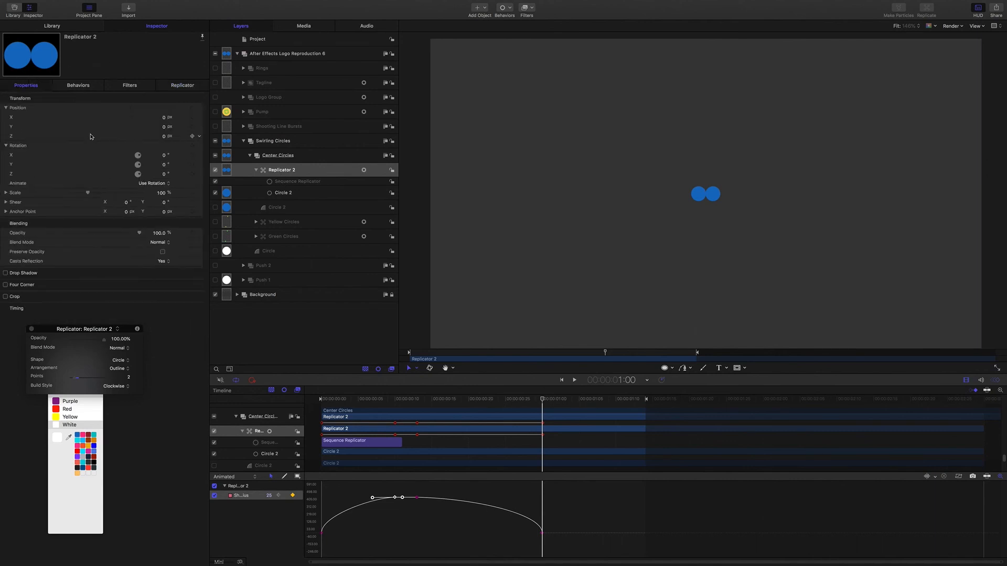
{"action": "left_click", "coordinate": [195, 174]}
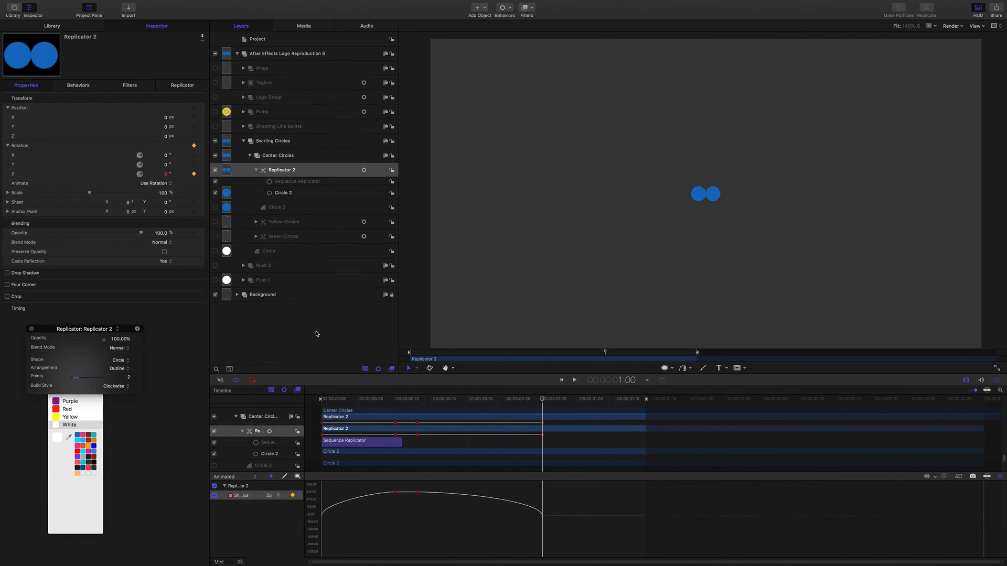
{"action": "left_click_drag", "start_coordinate": [543, 401], "coordinate": [321, 402]}
{"action": "double_click", "coordinate": [165, 175]}
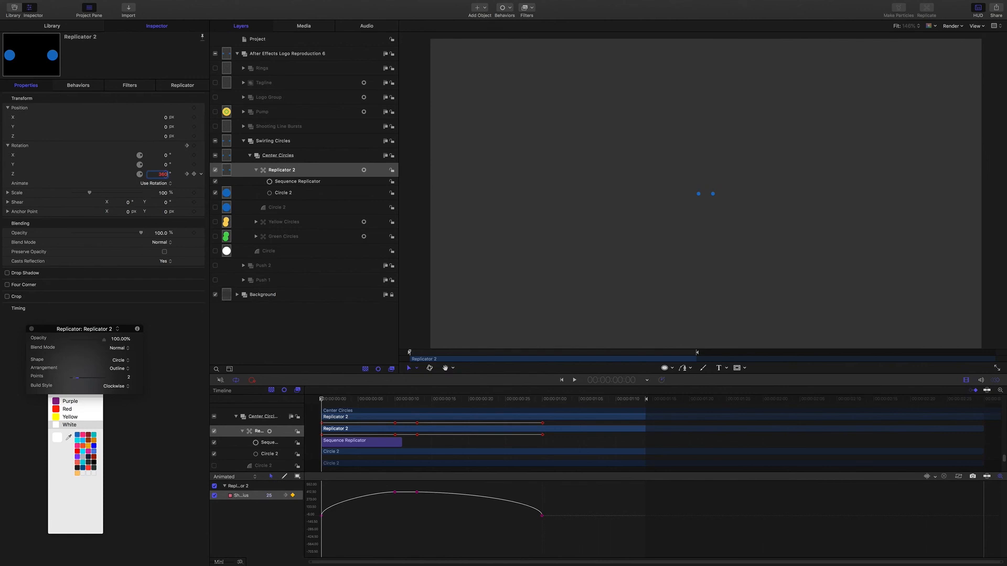
{"action": "key", "text": "Return"}
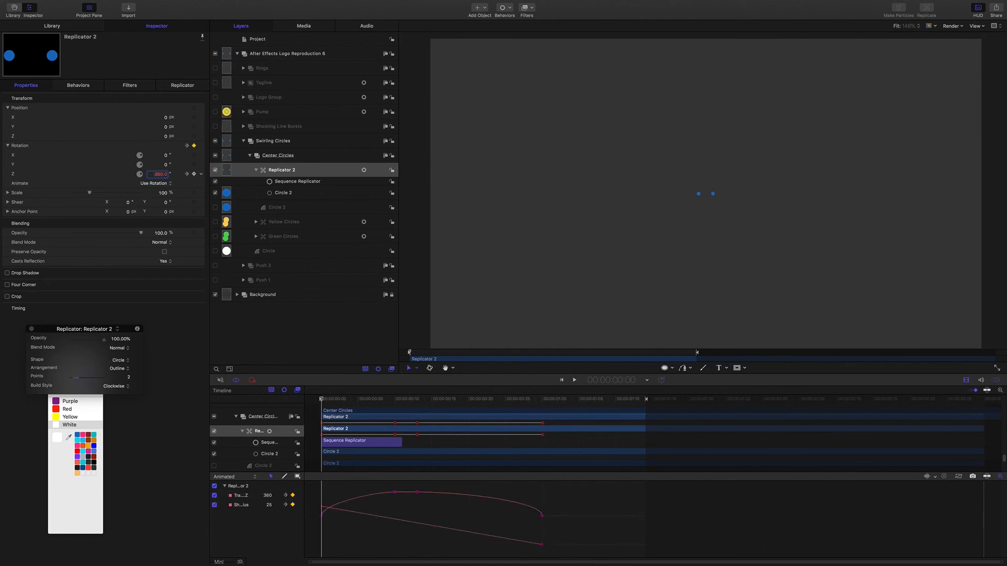
Isolate the Z rotation curve, convert both of its keyframes to Bezier, and check the motion at frame 15
{"action": "left_click", "coordinate": [215, 505]}
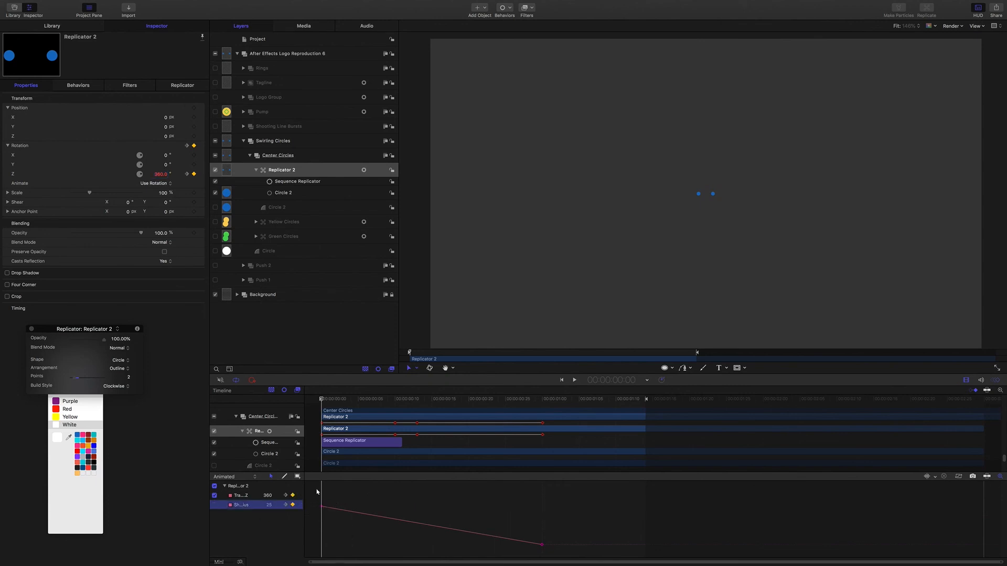
{"action": "left_click_drag", "start_coordinate": [317, 491], "coordinate": [562, 550]}
{"action": "left_click", "coordinate": [542, 545]}
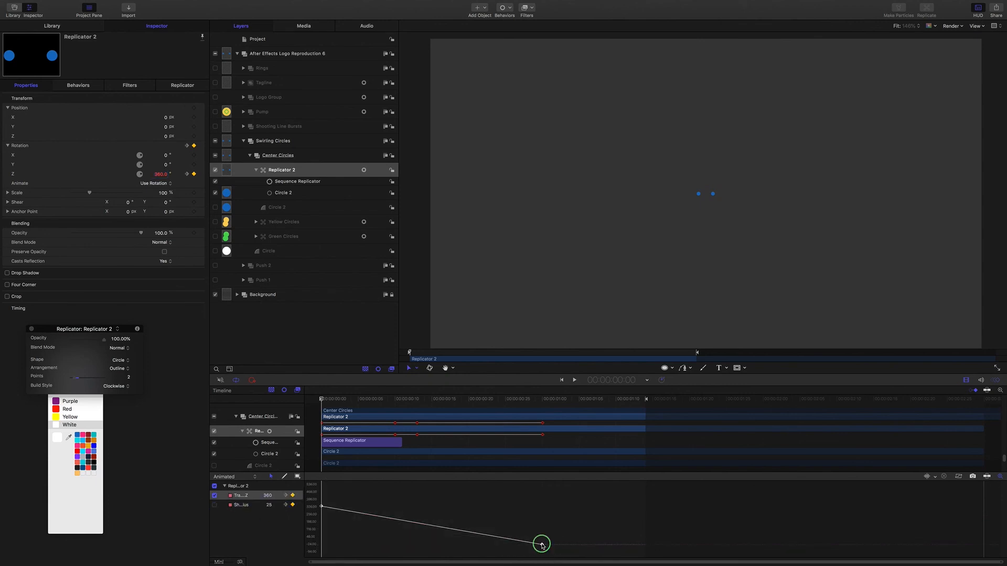
{"action": "right_click", "coordinate": [542, 545]}
{"action": "mouse_move", "coordinate": [573, 539]}
{"action": "left_click", "coordinate": [627, 537]}
{"action": "left_click_drag", "start_coordinate": [320, 398], "coordinate": [436, 412]}
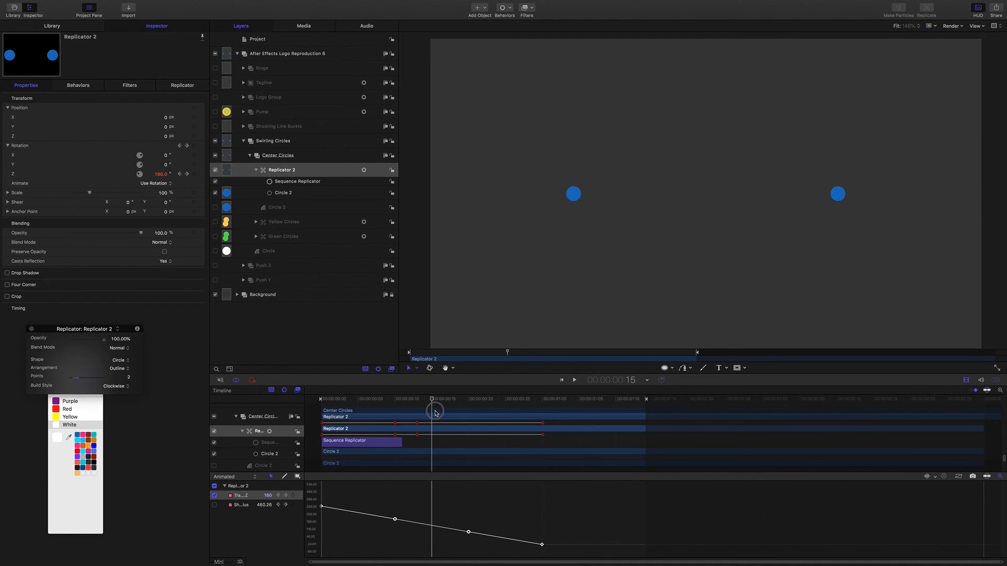
Level the Bezier handles of the first and last rotation keyframes so the curve eases at both ends
{"action": "right_click", "coordinate": [396, 519]}
{"action": "left_click", "coordinate": [405, 521]}
{"action": "left_click_drag", "start_coordinate": [395, 519], "coordinate": [399, 507]}
{"action": "left_click", "coordinate": [541, 544]}
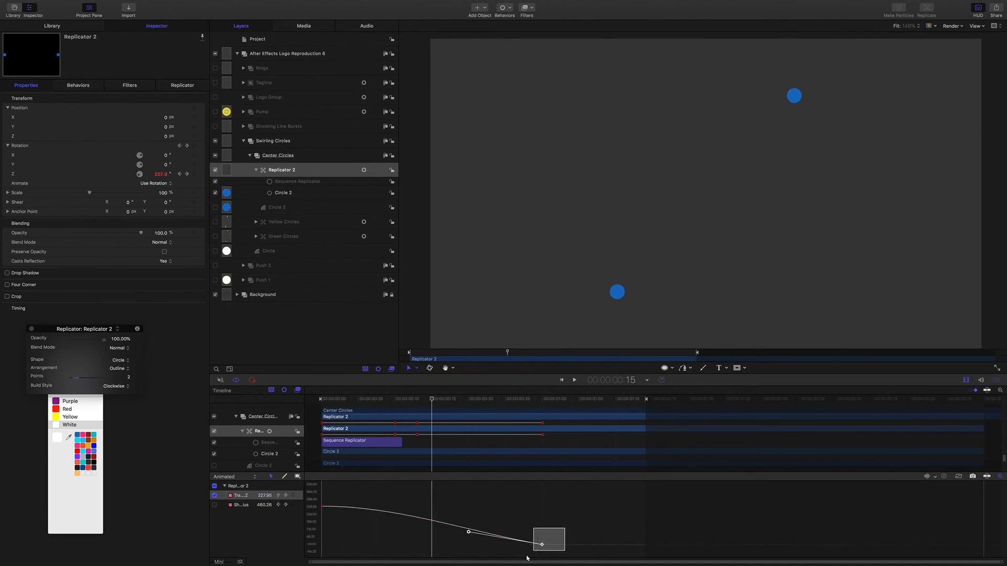
{"action": "right_click", "coordinate": [469, 531]}
{"action": "left_click", "coordinate": [477, 534]}
{"action": "left_click_drag", "start_coordinate": [468, 532], "coordinate": [457, 545]}
Lengthen both rotation handles to steepen the middle of the curve, and play back the swirling motion
{"action": "left_click_drag", "start_coordinate": [334, 513], "coordinate": [321, 502]}
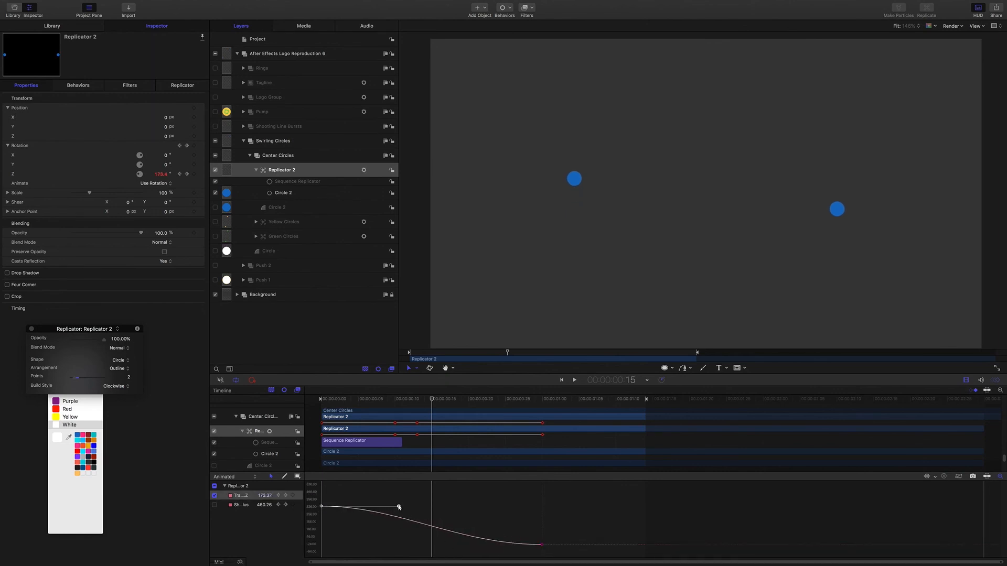
{"action": "left_click_drag", "start_coordinate": [399, 507], "coordinate": [427, 504]}
{"action": "left_click_drag", "start_coordinate": [551, 532], "coordinate": [531, 548]}
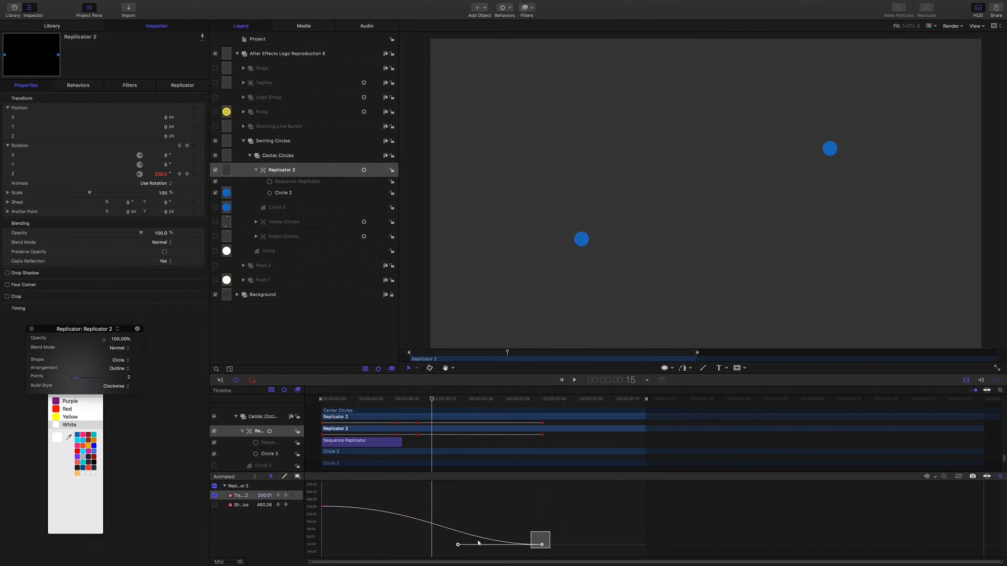
{"action": "left_click_drag", "start_coordinate": [458, 545], "coordinate": [423, 545]}
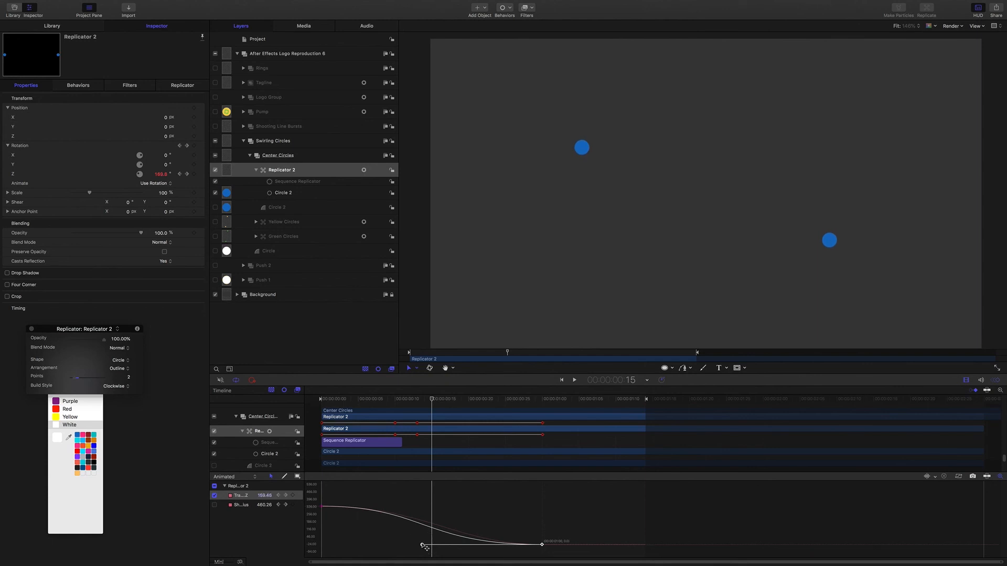
{"action": "left_click", "coordinate": [500, 302]}
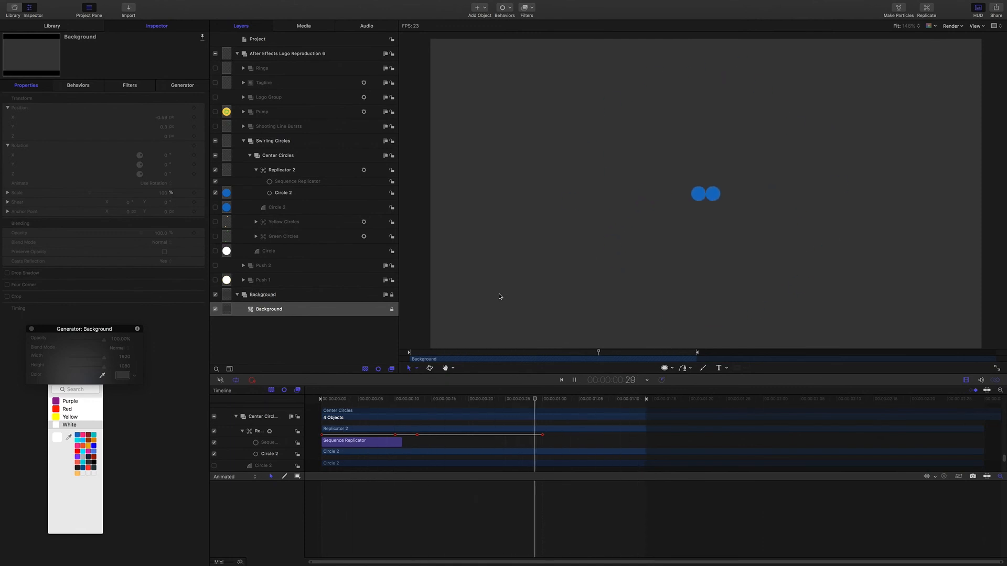
{"action": "key", "text": "space"}
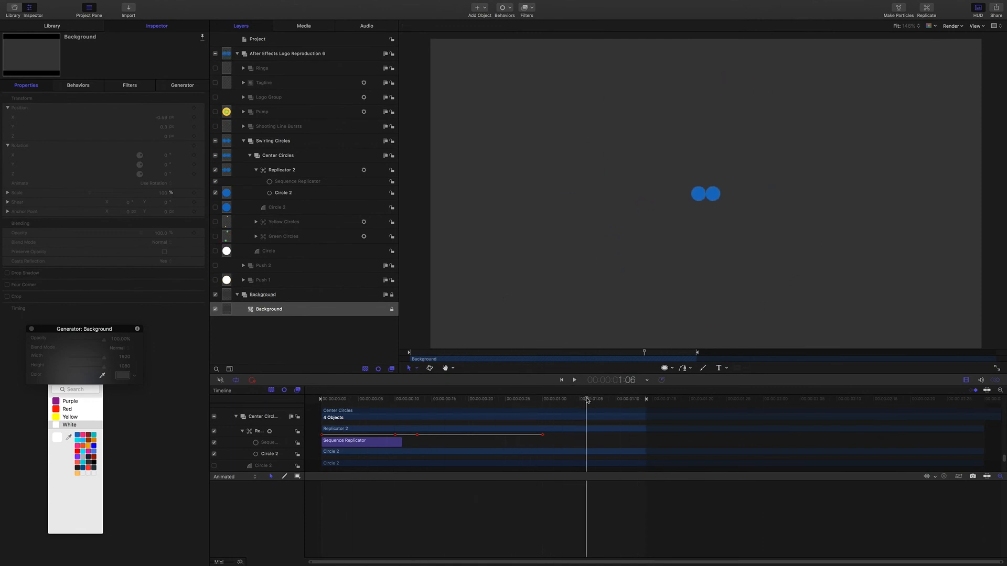
At frame 8, hide Replicator 2 and show the Yellow Circles and Green Circles replicators, with Green Circles selected
{"action": "left_click_drag", "start_coordinate": [587, 400], "coordinate": [380, 399]}
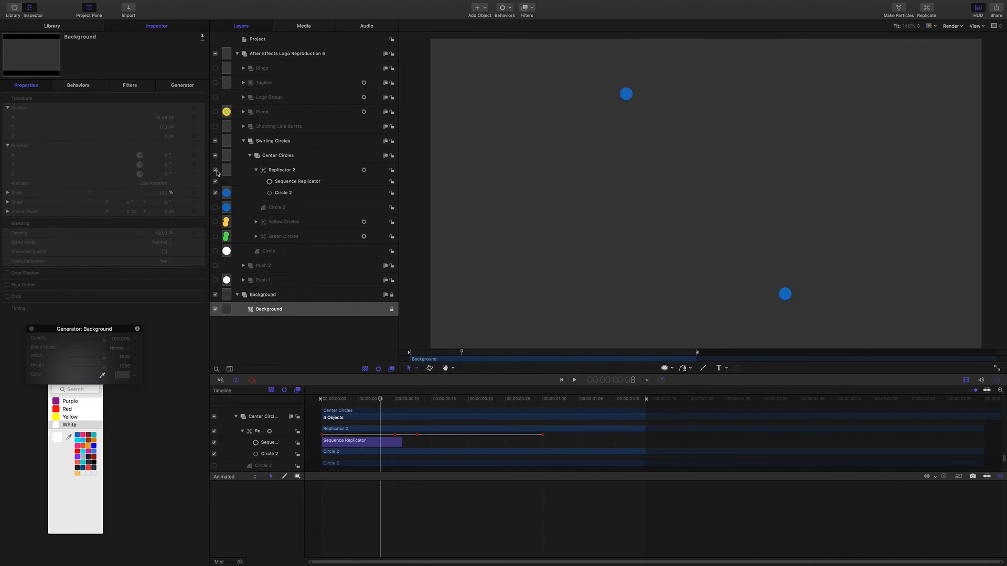
{"action": "left_click", "coordinate": [280, 224]}
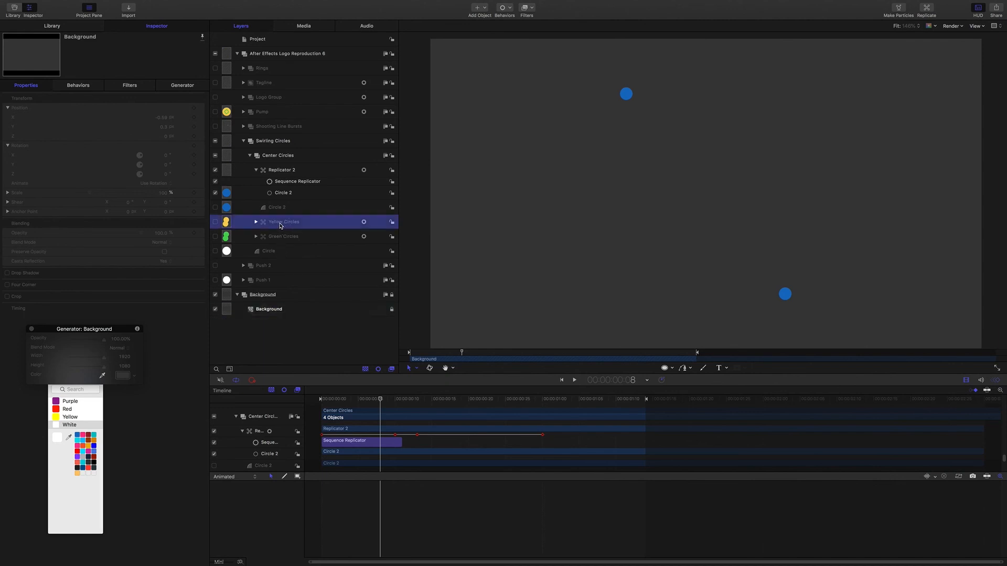
{"action": "left_click", "coordinate": [215, 169]}
{"action": "left_click", "coordinate": [215, 222]}
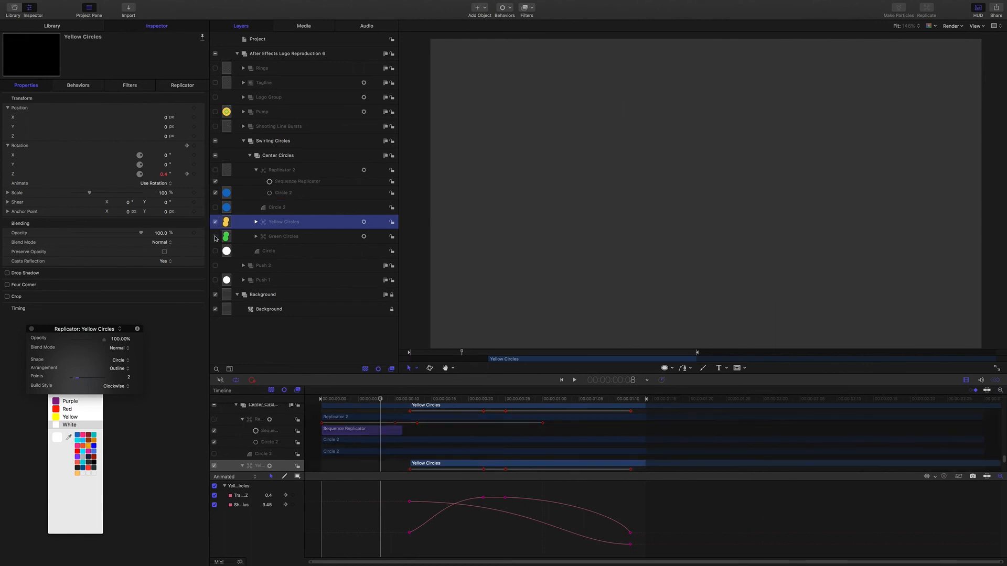
{"action": "left_click", "coordinate": [215, 236]}
{"action": "left_click", "coordinate": [282, 237]}
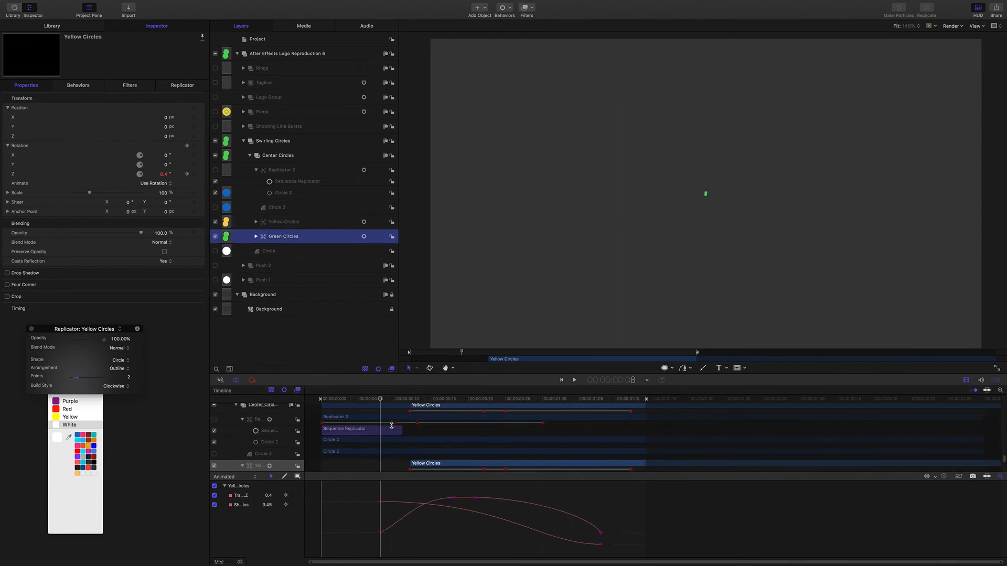
Scrub to the start of Yellow Circles at frame 12 and play back the green and yellow swirls together
{"action": "left_click_drag", "start_coordinate": [381, 400], "coordinate": [409, 401]}
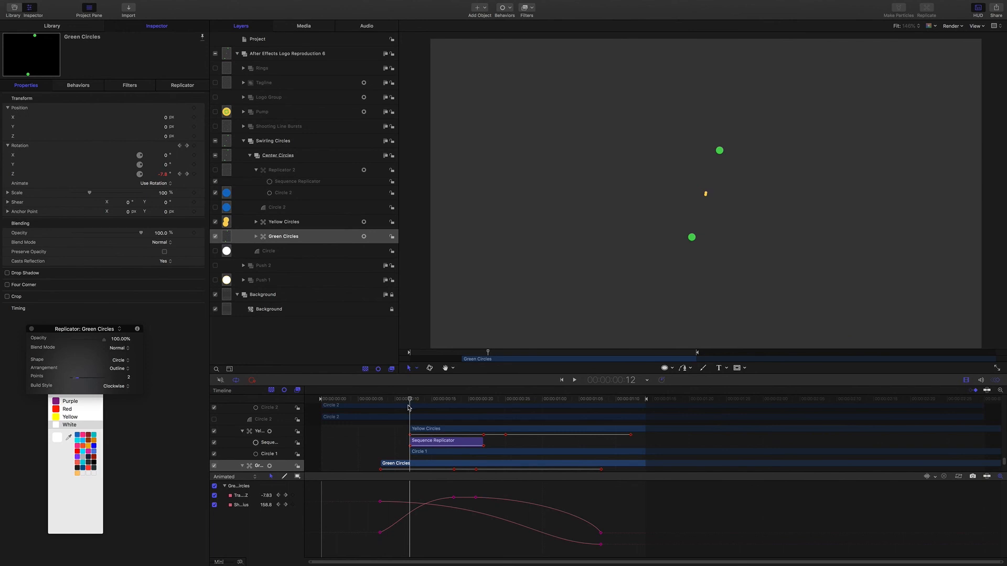
{"action": "mouse_move", "coordinate": [409, 398]}
{"action": "left_mouse_down"}
{"action": "mouse_move", "coordinate": [382, 399]}
{"action": "mouse_move", "coordinate": [408, 400]}
{"action": "left_mouse_up"}
{"action": "key", "text": "space"}
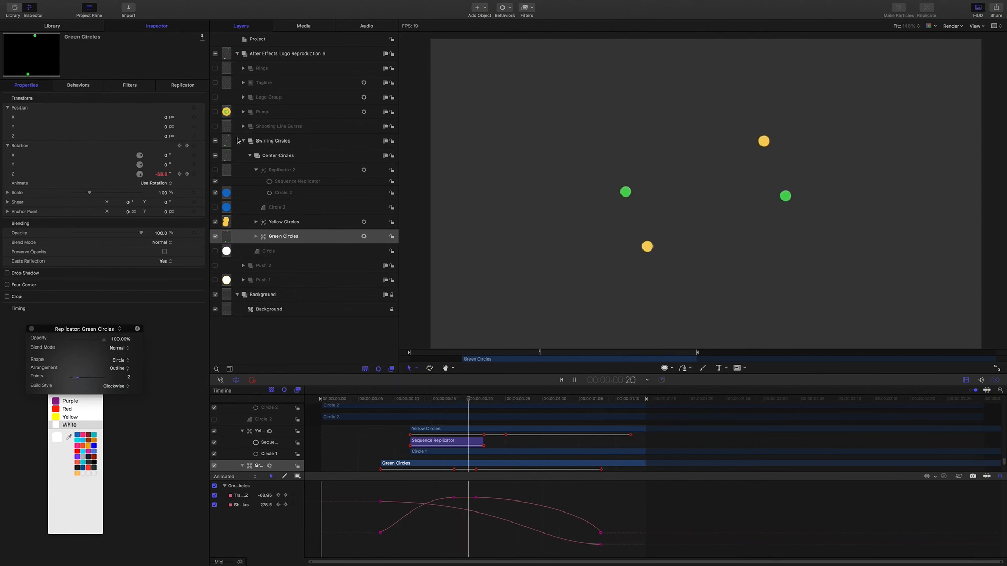
Collapse the Center Circles and Swirling Circles groups, then expand Logo Group and stop the playback
{"action": "left_click", "coordinate": [247, 155]}
{"action": "left_click", "coordinate": [243, 141]}
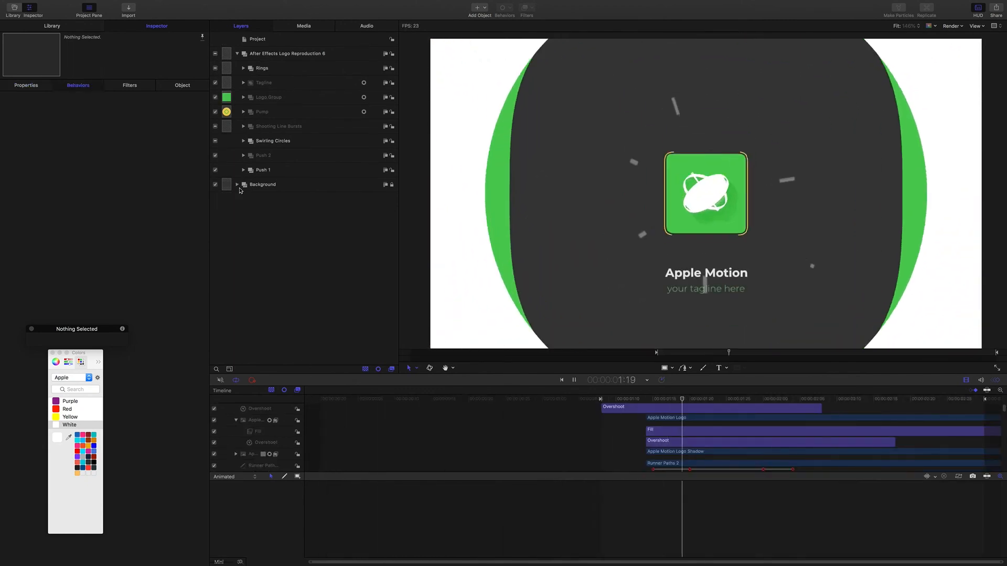
{"action": "left_click", "coordinate": [244, 98]}
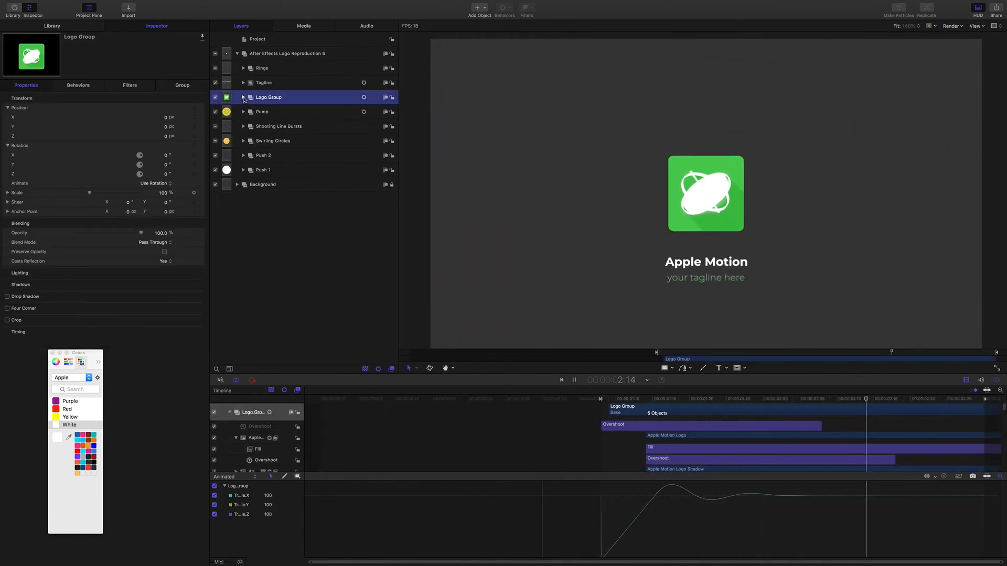
{"action": "left_click", "coordinate": [244, 98]}
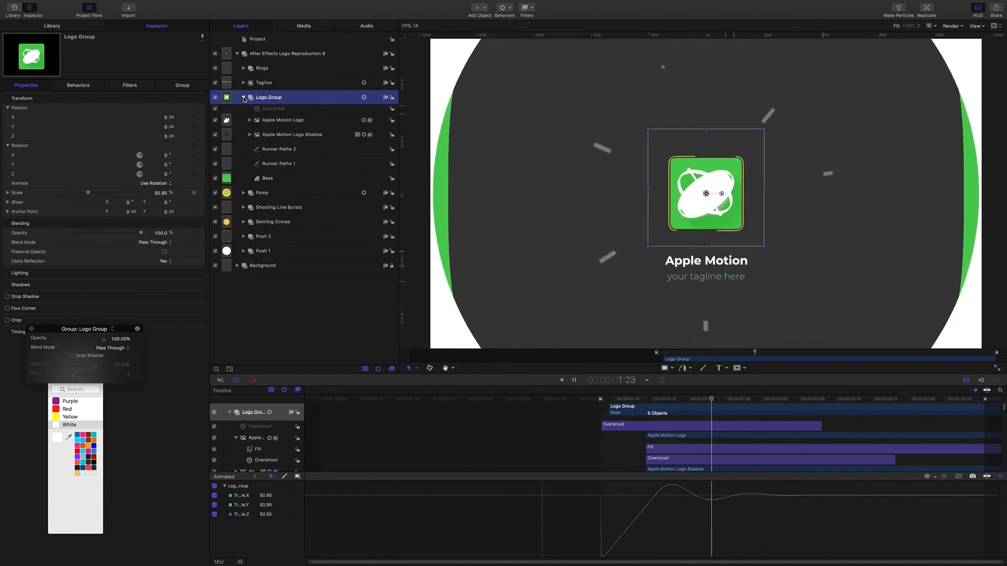
{"action": "key", "text": "space"}
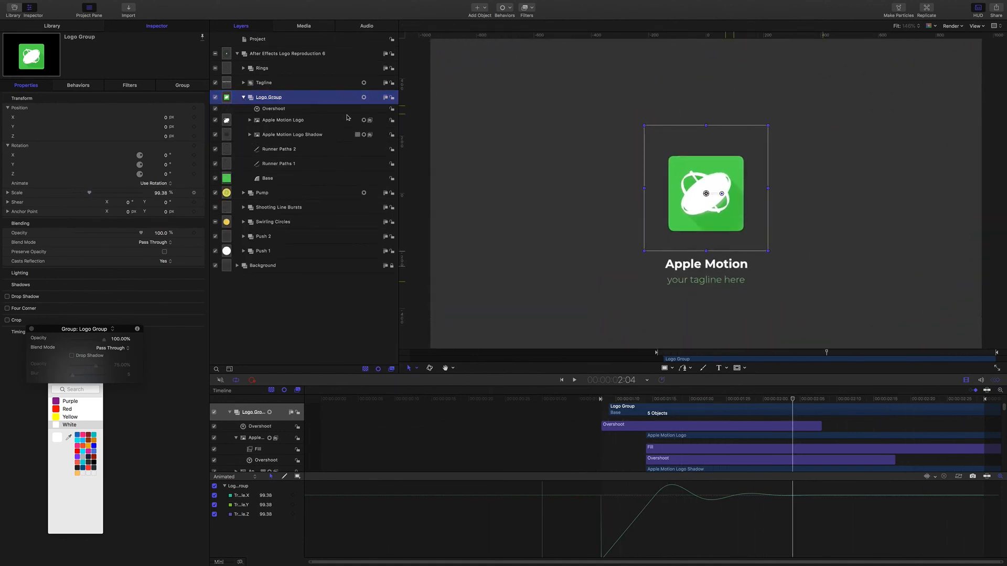
Examine the Base, both Runner Paths, the Apple Motion Logo and its shadow layer, scrubbing to 1:29 for the runner lines
{"action": "left_click", "coordinate": [269, 178]}
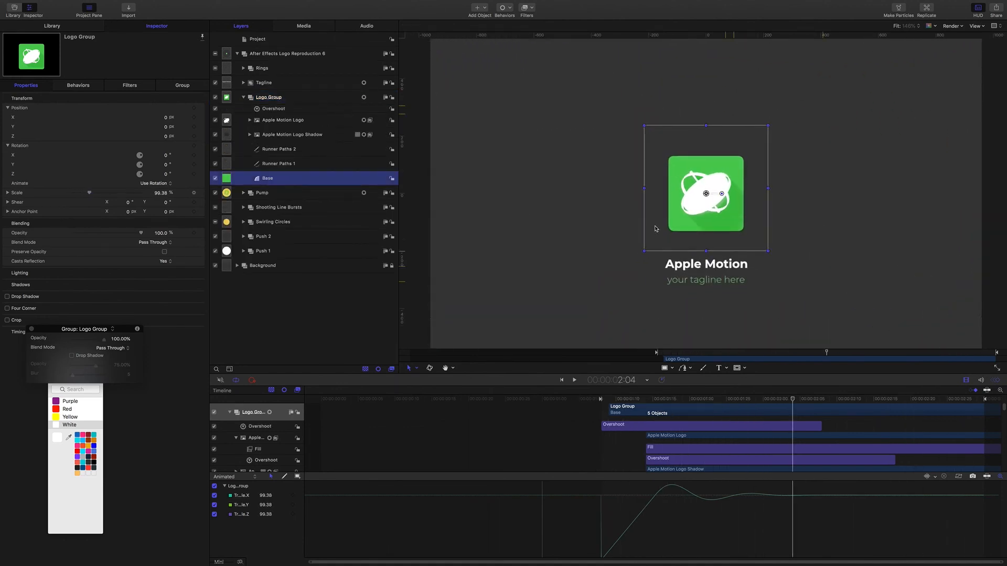
{"action": "left_click", "coordinate": [286, 165]}
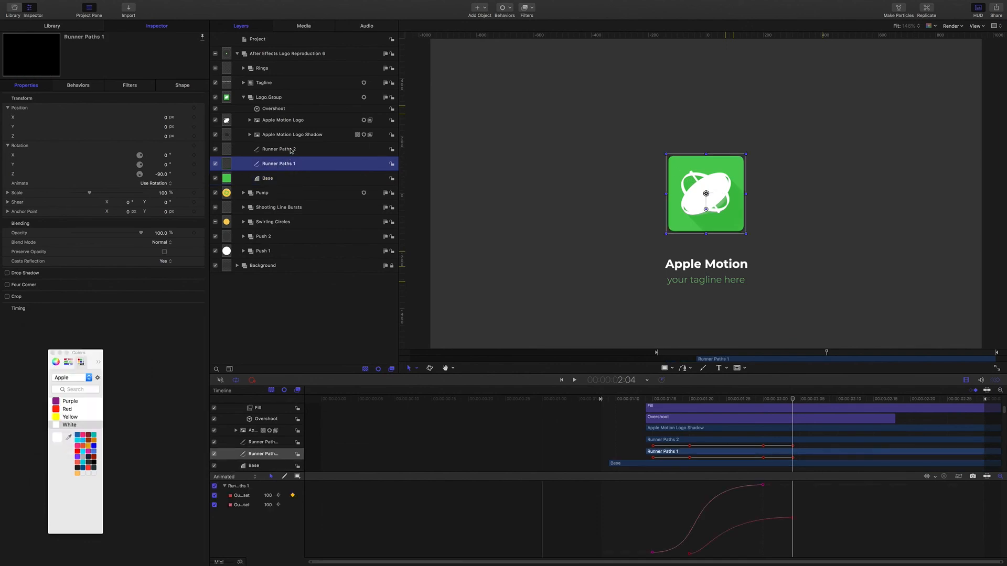
{"action": "left_click", "coordinate": [290, 150]}
{"action": "left_click_drag", "start_coordinate": [792, 398], "coordinate": [756, 388]}
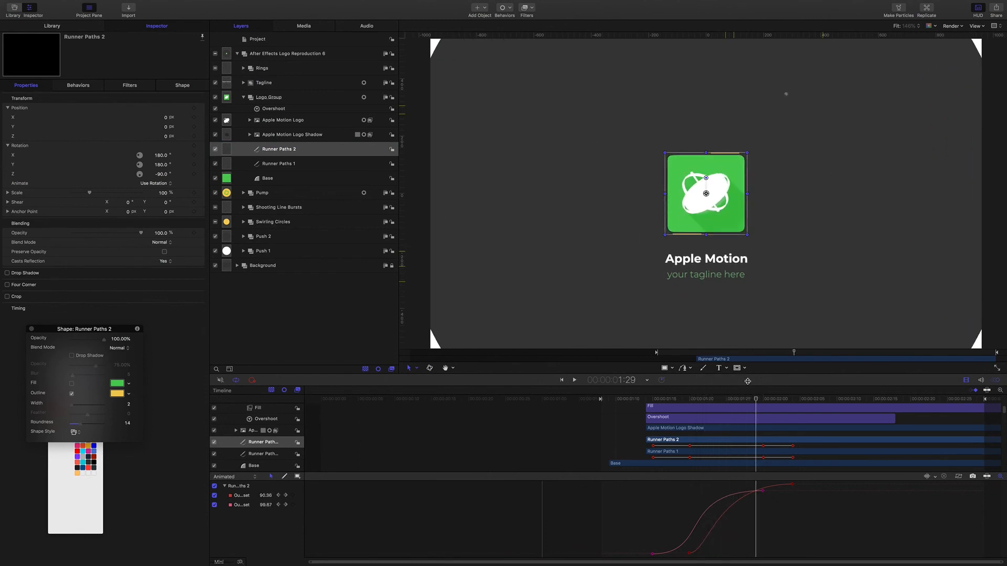
{"action": "left_click", "coordinate": [296, 121]}
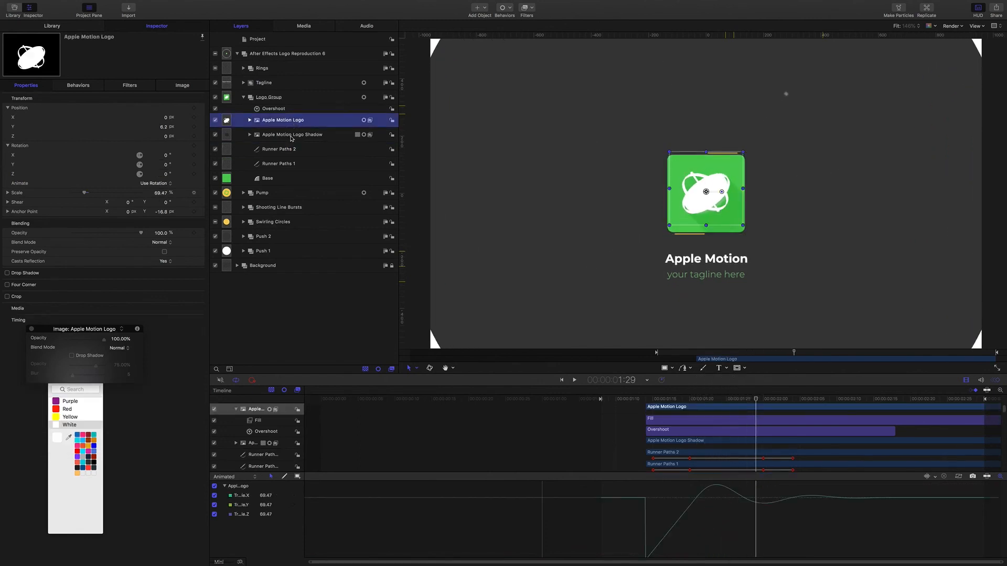
{"action": "left_click", "coordinate": [292, 135]}
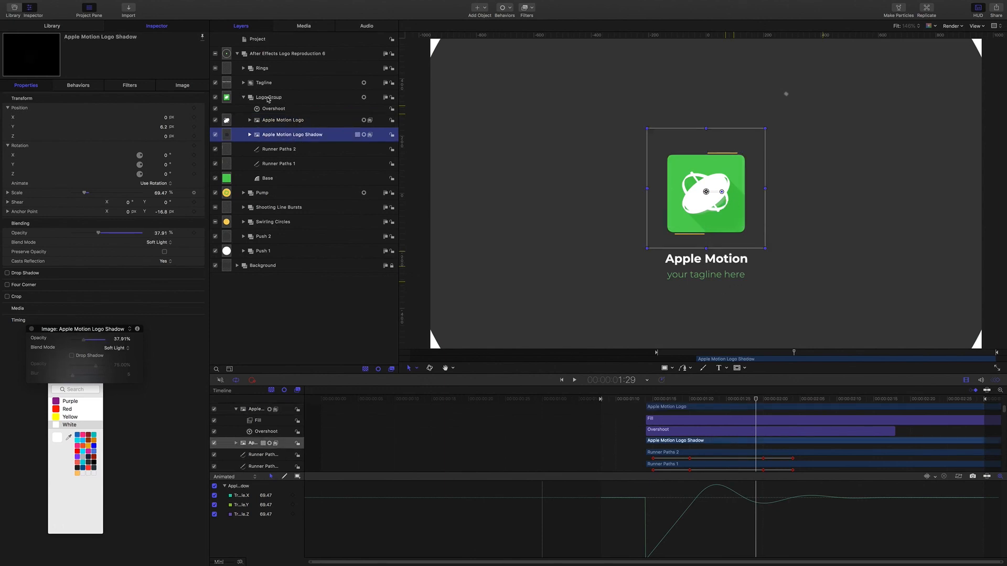
Hide the canvas overlays and inspect Logo Group's Overshoot behavior on scale, scrubbing back to 1:24
{"action": "key", "text": "super+slash"}
{"action": "left_click", "coordinate": [267, 98]}
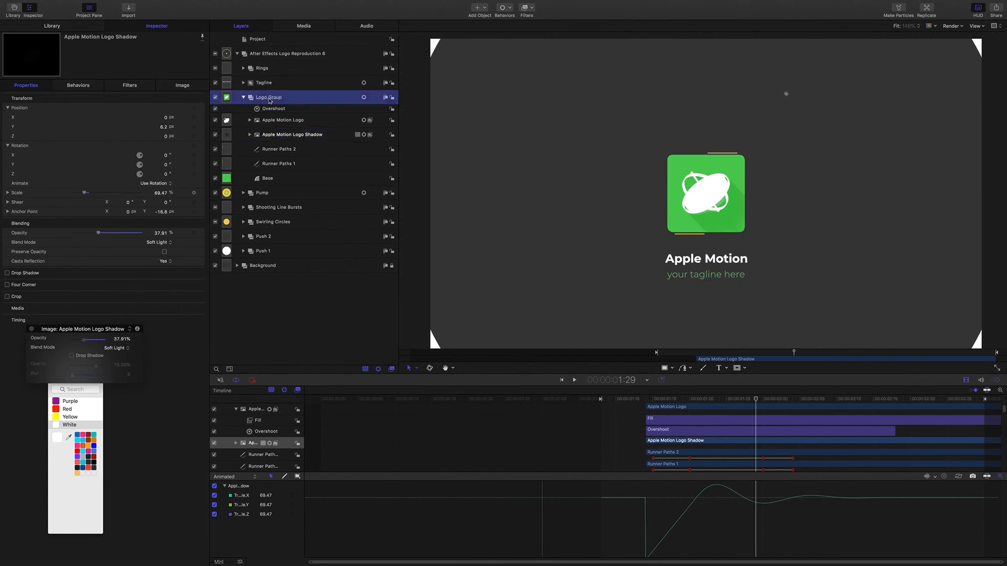
{"action": "left_click", "coordinate": [283, 110]}
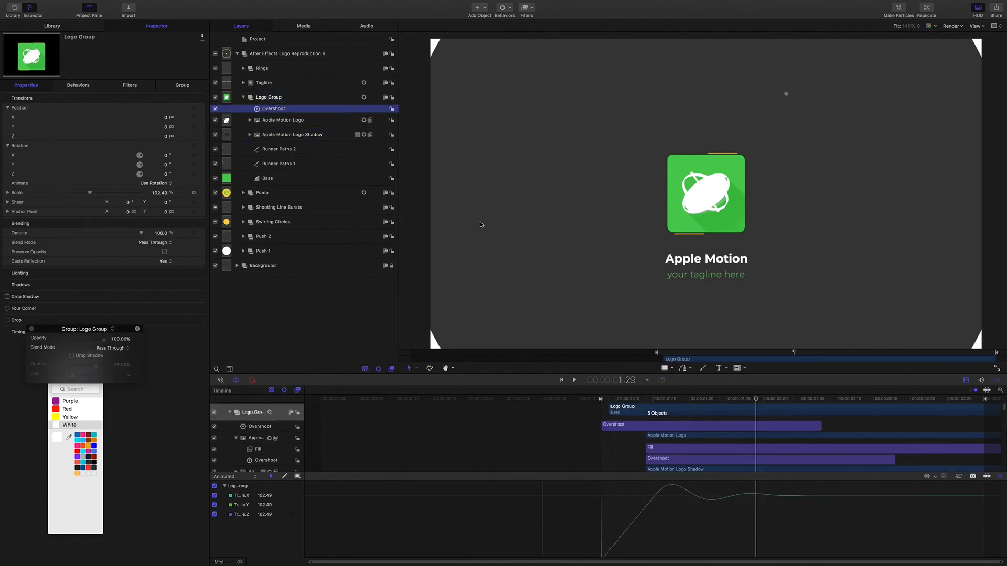
{"action": "left_click_drag", "start_coordinate": [756, 400], "coordinate": [720, 397]}
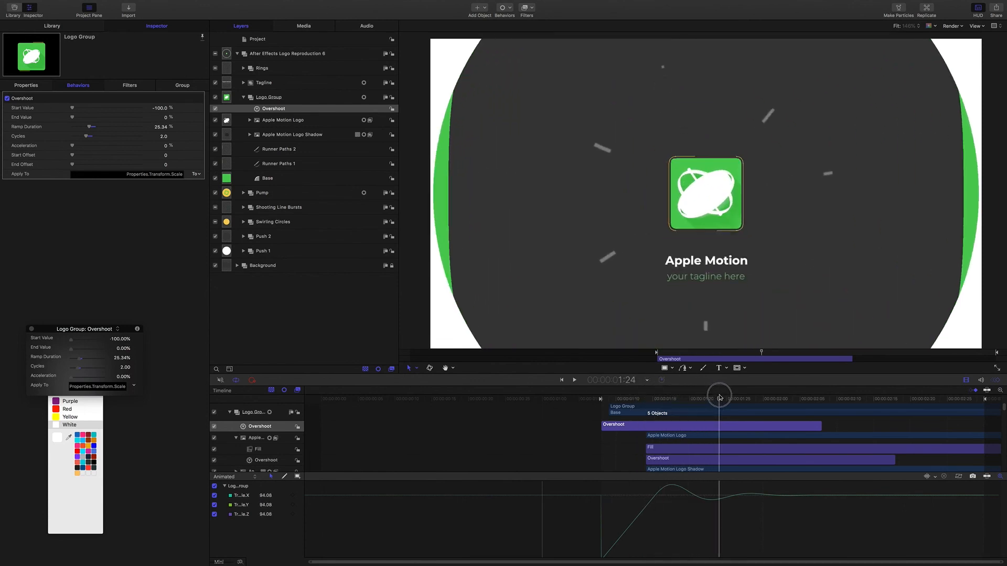
Expand Apple Motion Logo and inspect its own Overshoot behavior, scrubbing back to 1:22
{"action": "left_click", "coordinate": [276, 120]}
{"action": "left_click", "coordinate": [250, 120]}
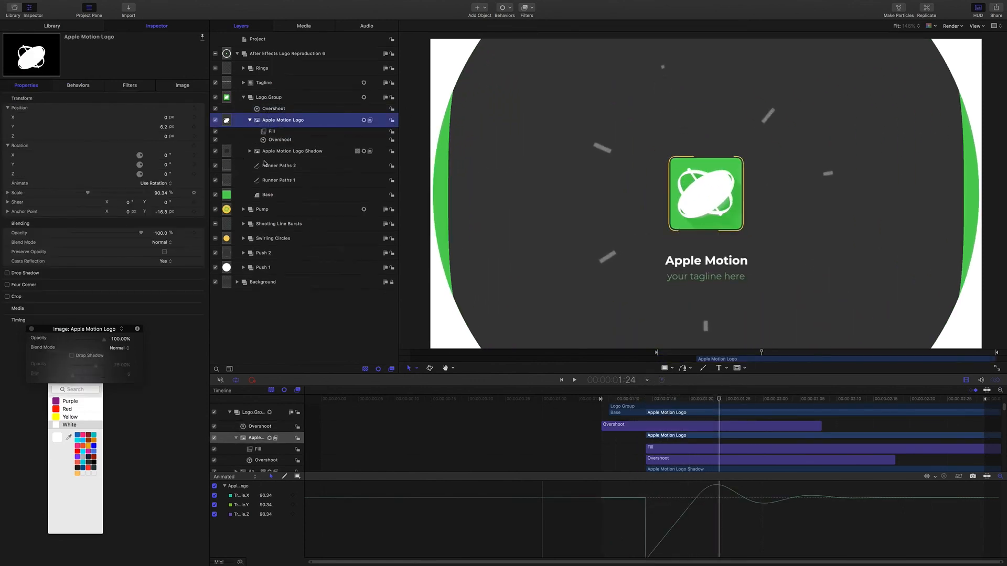
{"action": "left_click", "coordinate": [288, 141]}
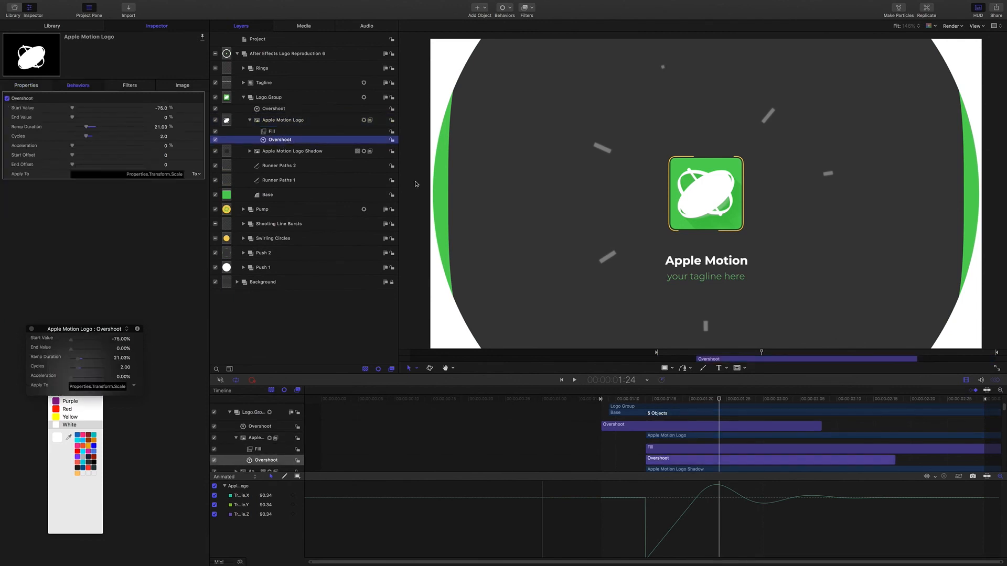
{"action": "mouse_move", "coordinate": [719, 401]}
{"action": "left_mouse_down"}
{"action": "mouse_move", "coordinate": [686, 397]}
{"action": "mouse_move", "coordinate": [704, 397]}
{"action": "left_mouse_up"}
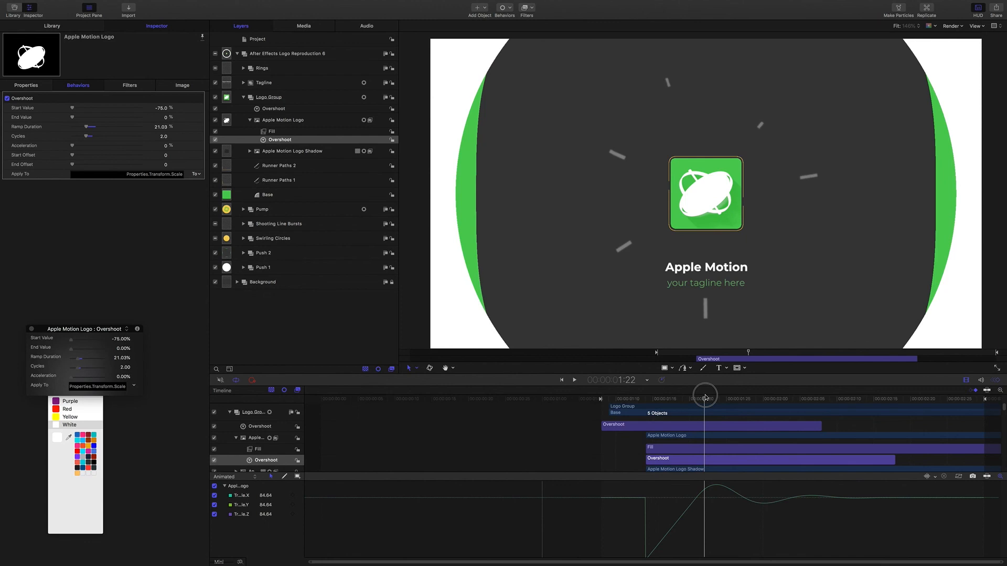
Scrub to 1:24 and compare Apple Motion Logo with its Fill filter disabled, leaving the filter enabled
{"action": "mouse_move", "coordinate": [706, 397]}
{"action": "left_mouse_down"}
{"action": "mouse_move", "coordinate": [746, 397]}
{"action": "mouse_move", "coordinate": [671, 396]}
{"action": "mouse_move", "coordinate": [718, 396]}
{"action": "left_mouse_up"}
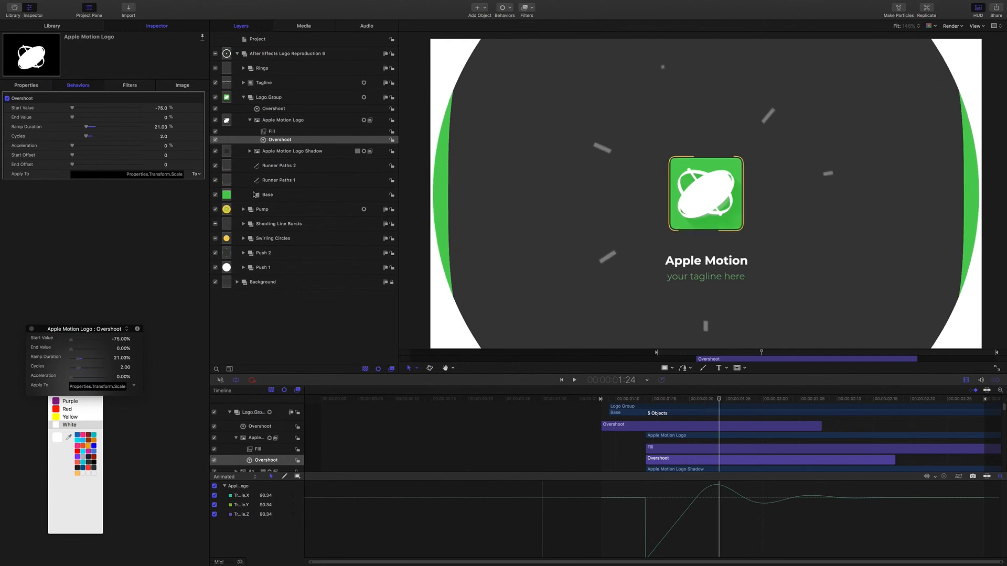
{"action": "left_click", "coordinate": [283, 122]}
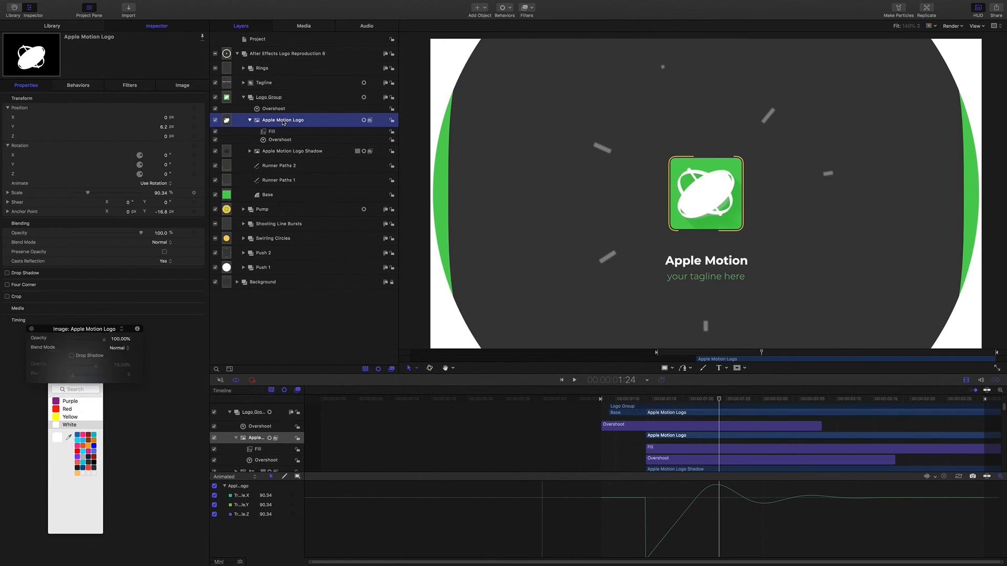
{"action": "left_click", "coordinate": [215, 132]}
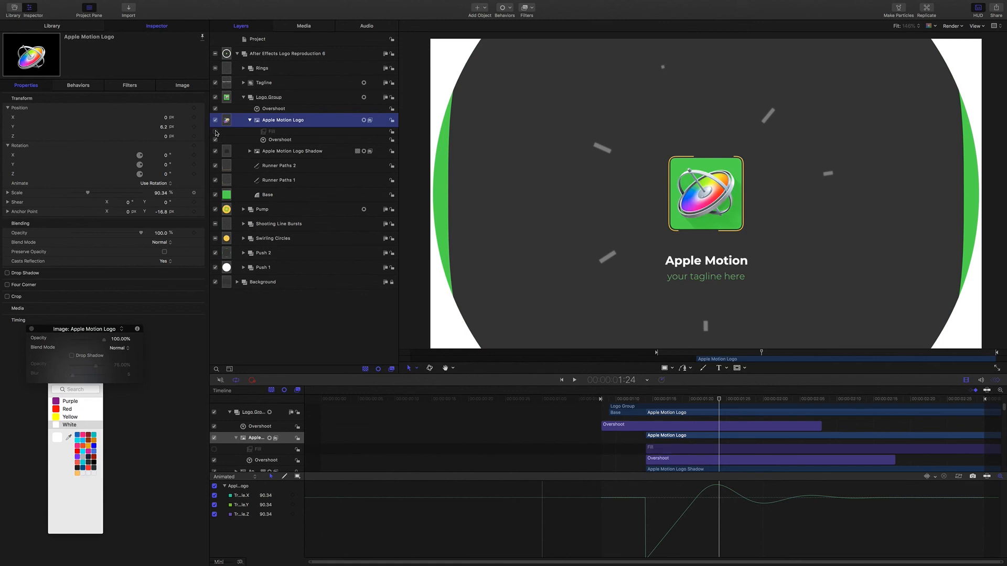
{"action": "left_click", "coordinate": [215, 132]}
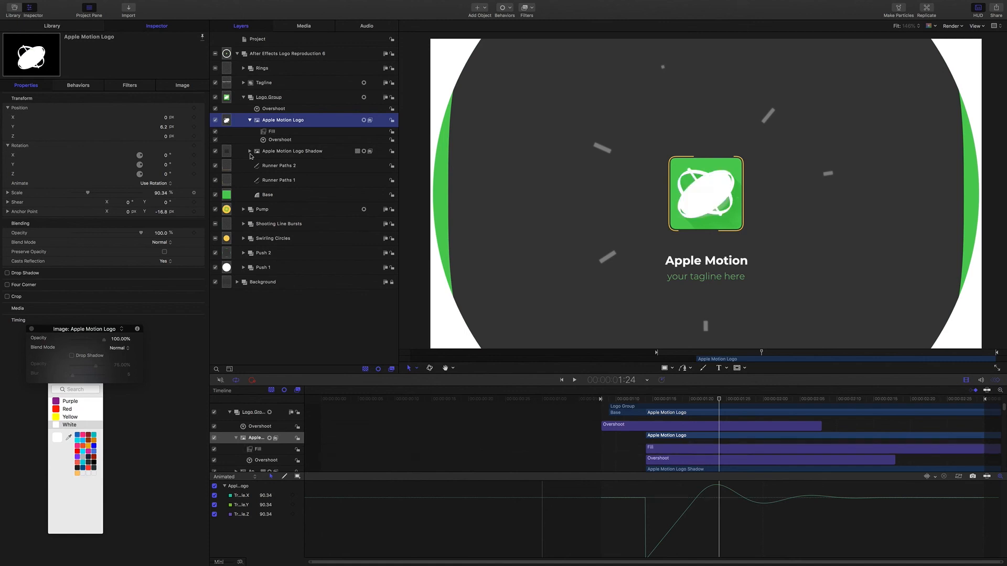
Expand Apple Motion Logo Shadow and inspect its Extrude filter, scrubbing back to 1:16 and forward to 1:25
{"action": "left_click", "coordinate": [302, 153]}
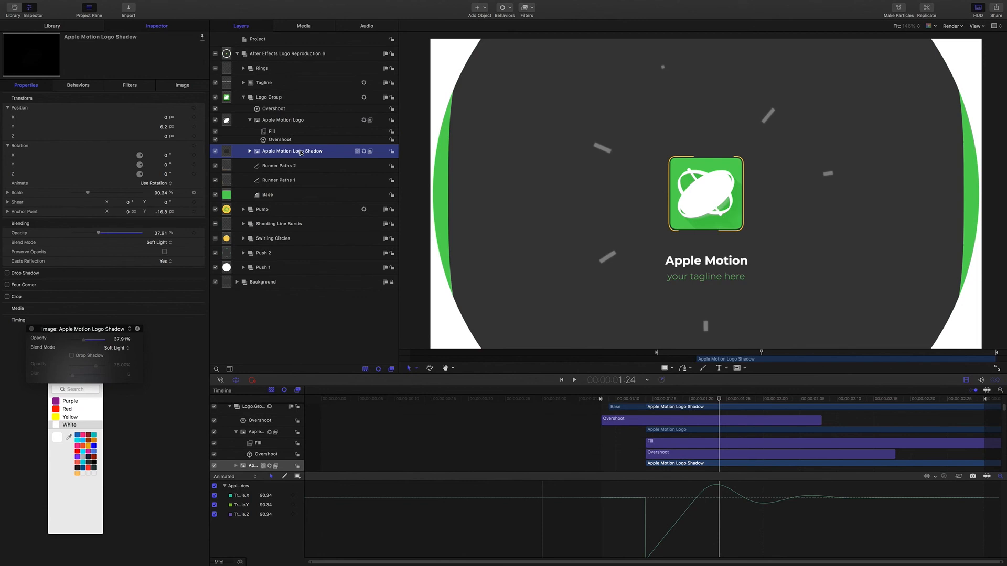
{"action": "left_click", "coordinate": [249, 152]}
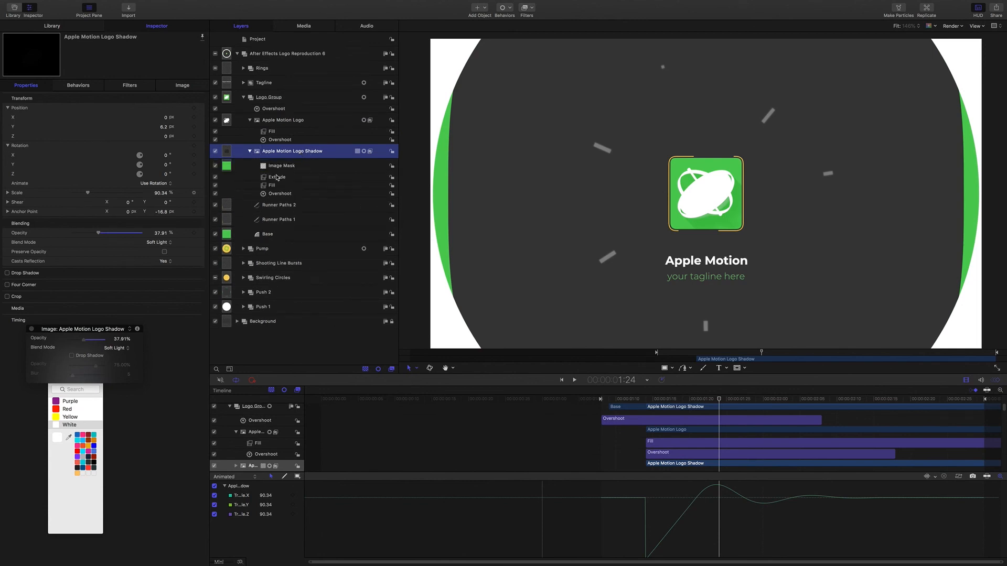
{"action": "left_click", "coordinate": [277, 178]}
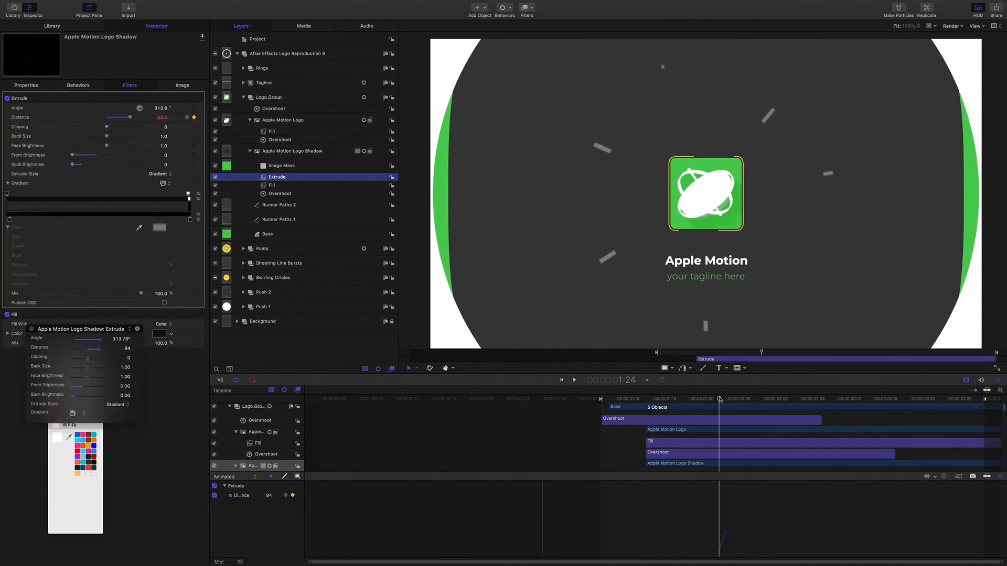
{"action": "left_click_drag", "start_coordinate": [720, 400], "coordinate": [660, 397]}
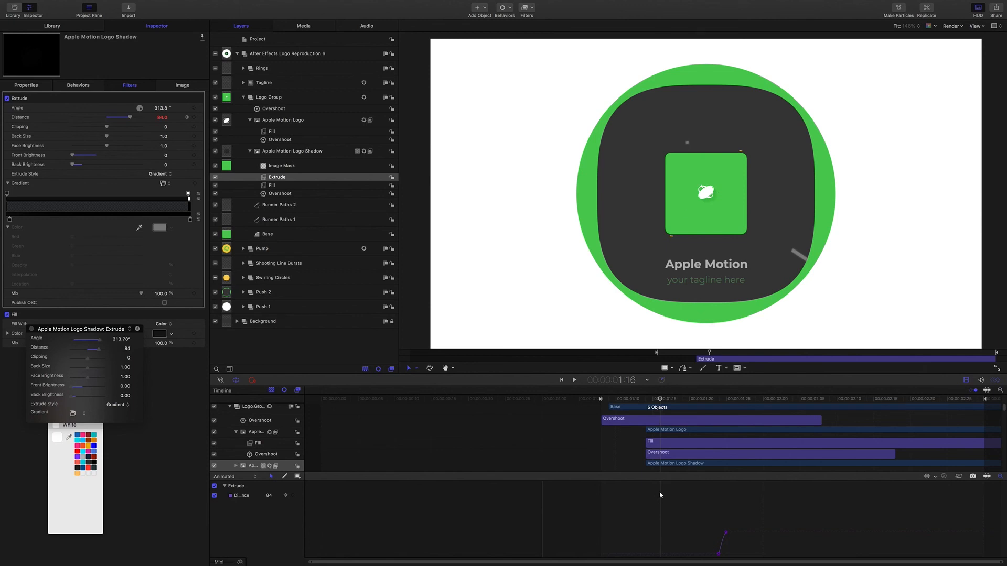
{"action": "left_click_drag", "start_coordinate": [660, 402], "coordinate": [724, 410]}
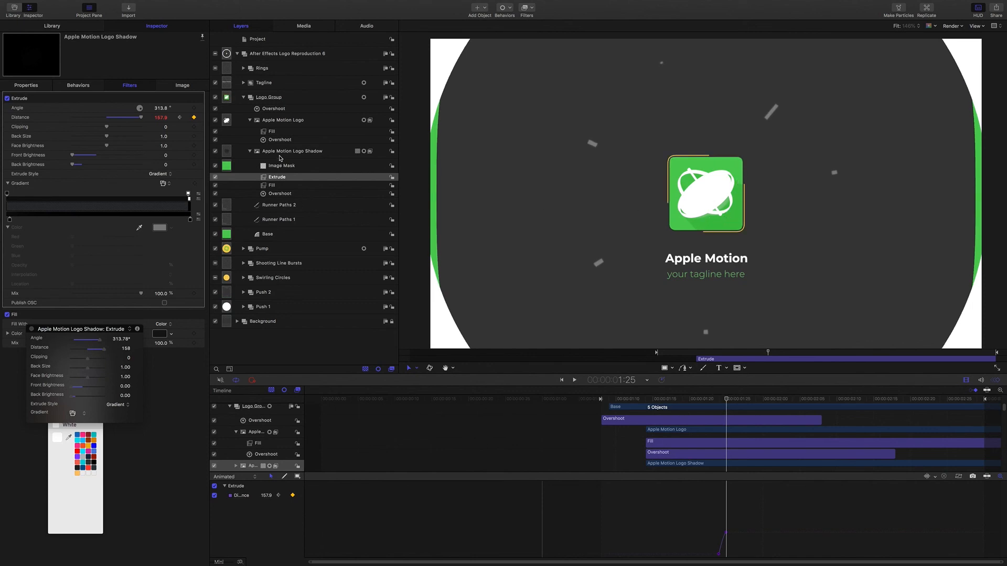
Inspect the shadow layer's Image Mask settings and compare the shadow with the mask off, leaving it enabled
{"action": "left_click", "coordinate": [281, 153]}
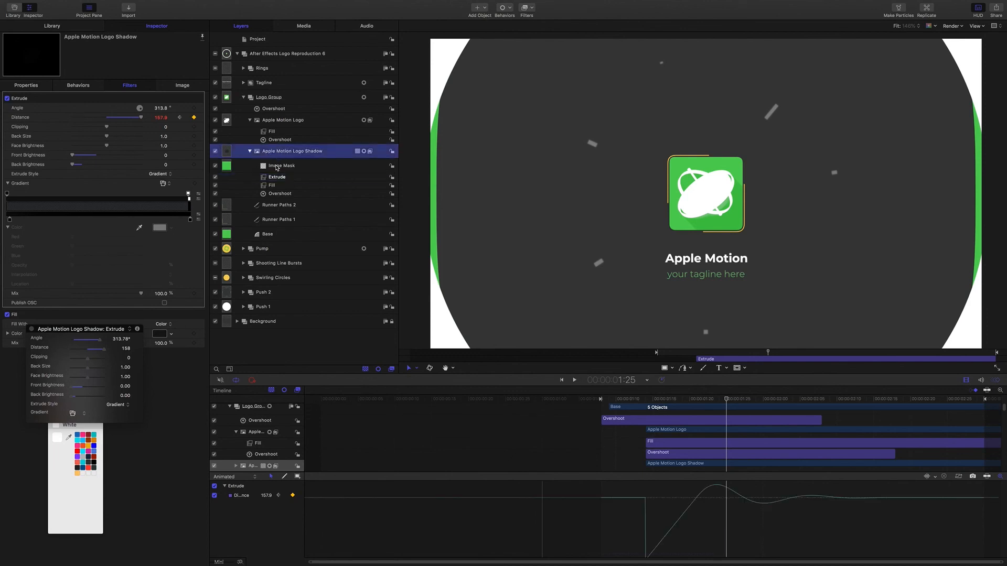
{"action": "left_click", "coordinate": [276, 166]}
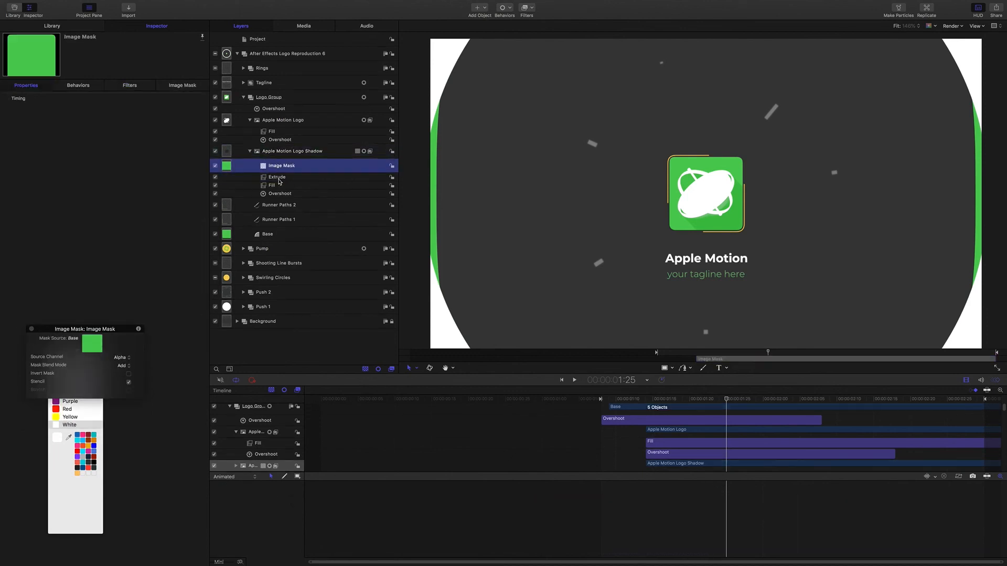
{"action": "left_click", "coordinate": [183, 86]}
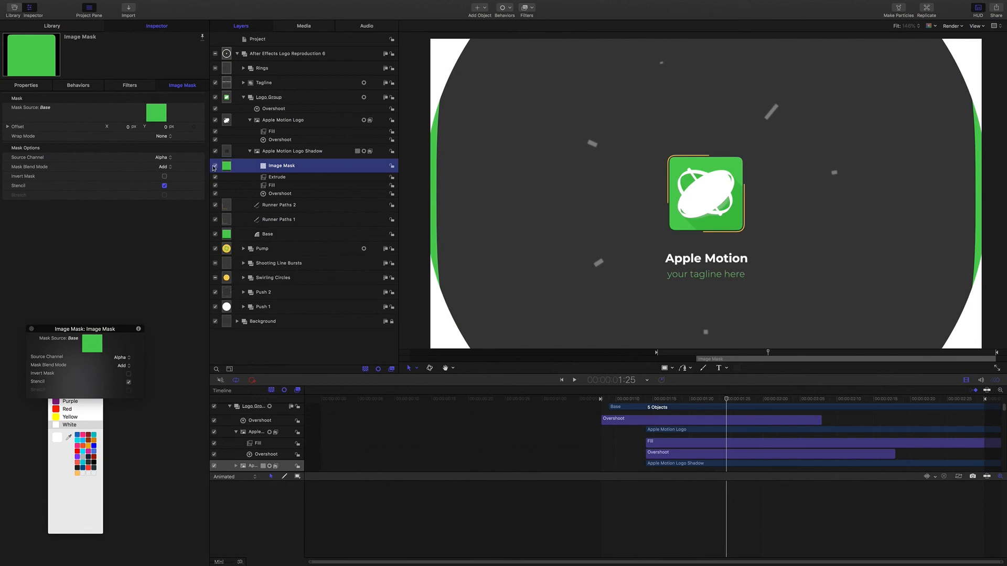
{"action": "left_click", "coordinate": [215, 167]}
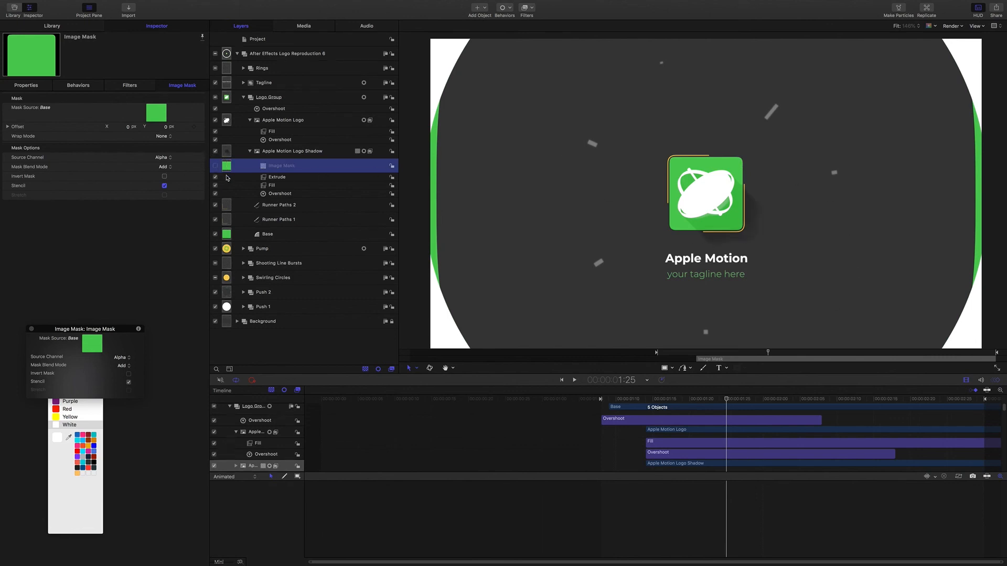
{"action": "left_click", "coordinate": [215, 166]}
Examine the Extrude filter's Distance keyframes at 1:24 and 1:25, scrubbing from 1:22 to 1:25
{"action": "left_click_drag", "start_coordinate": [726, 399], "coordinate": [704, 400]}
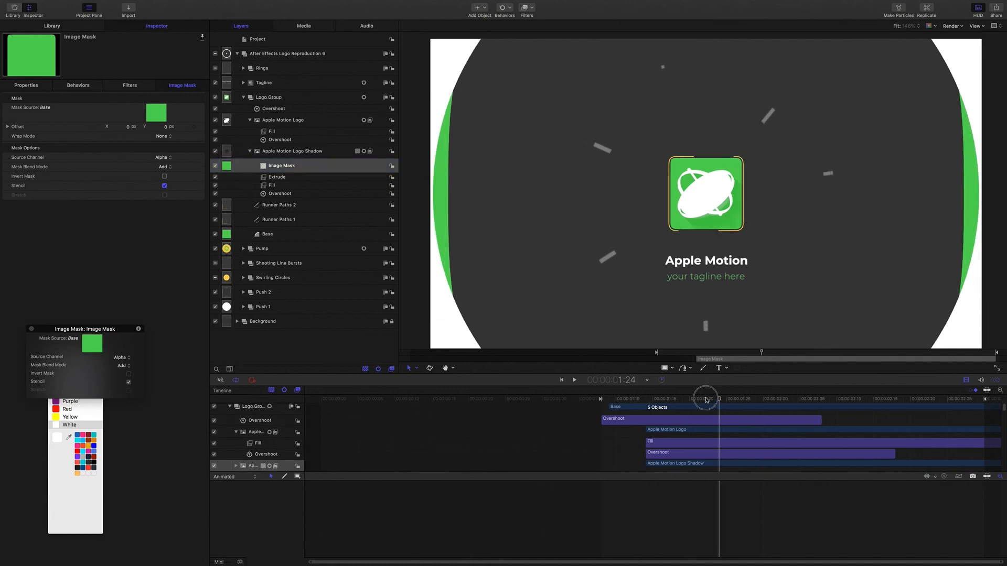
{"action": "left_click", "coordinate": [278, 178]}
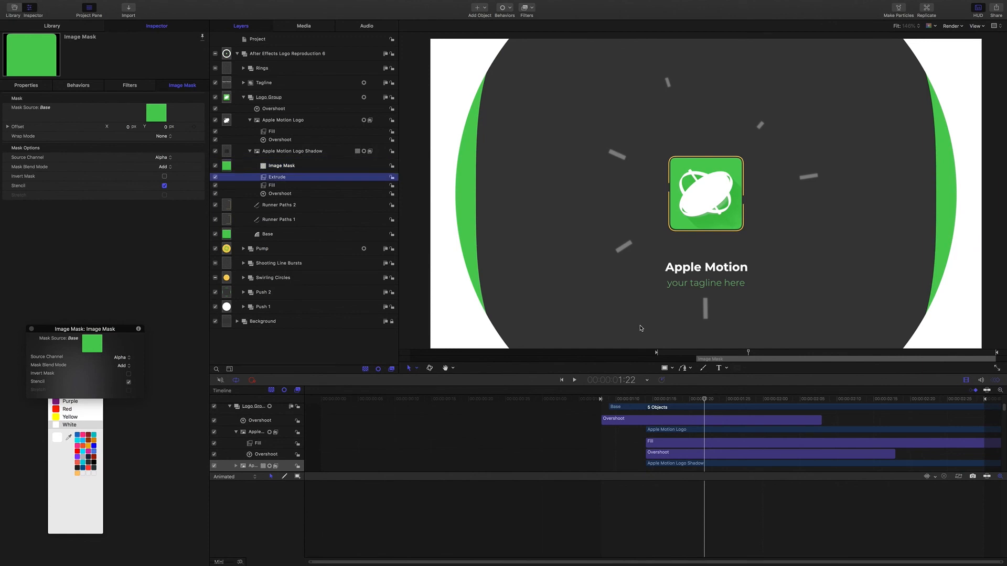
{"action": "left_click_drag", "start_coordinate": [704, 399], "coordinate": [726, 398]}
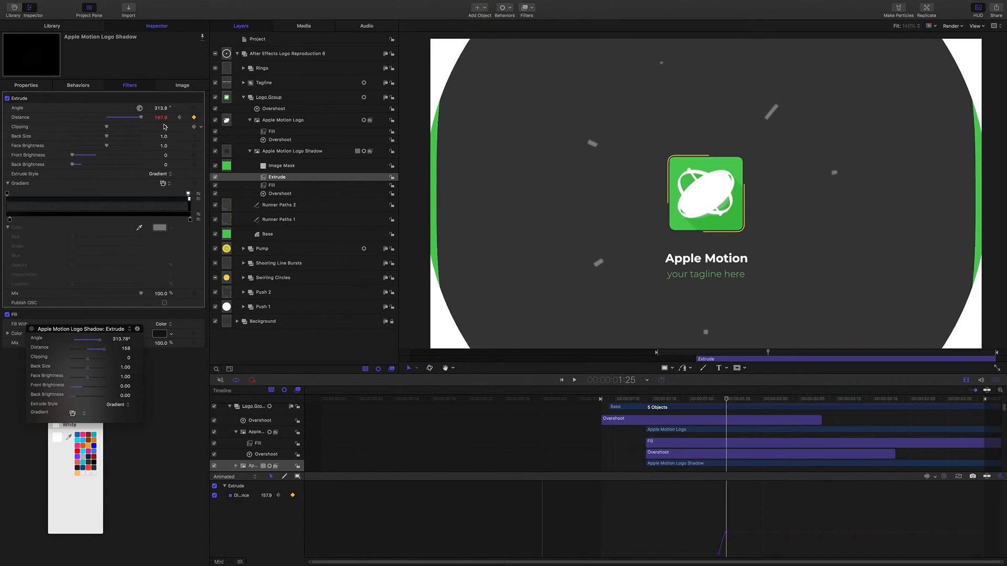
{"action": "left_click_drag", "start_coordinate": [728, 405], "coordinate": [721, 400]}
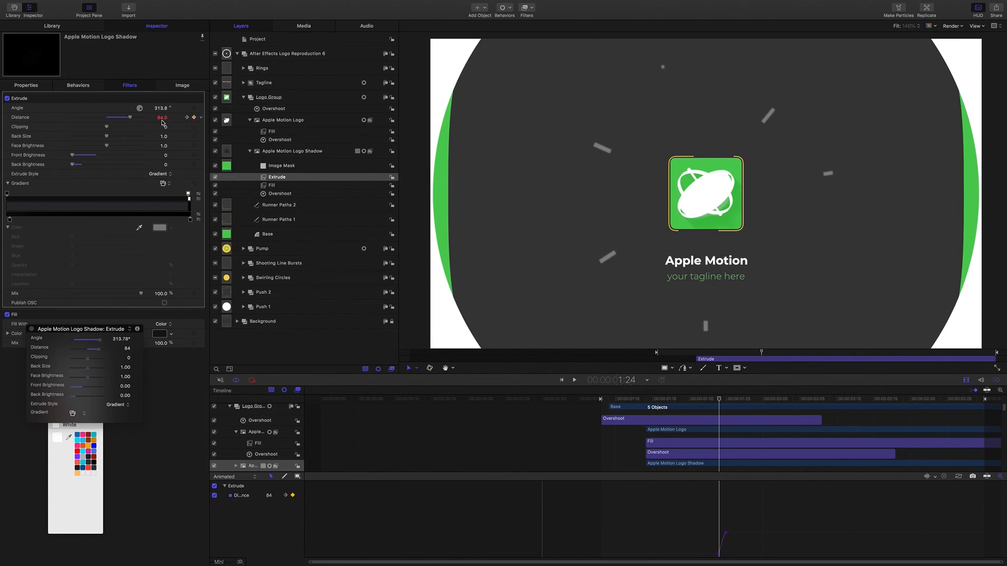
{"action": "left_click_drag", "start_coordinate": [720, 399], "coordinate": [726, 398]}
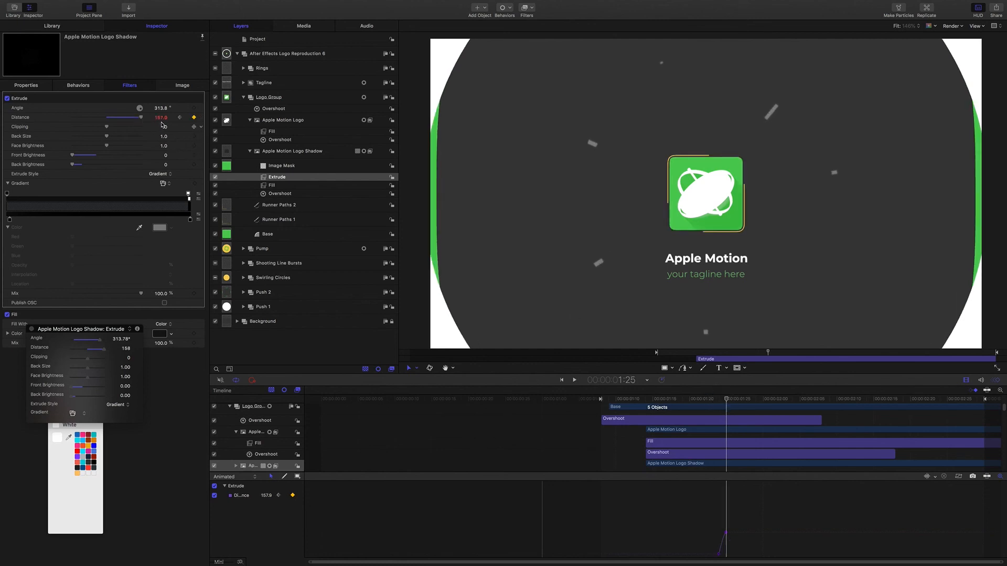
Play the logo reveal from about 1:11 to 2:05, then scrub back through it
{"action": "left_click_drag", "start_coordinate": [726, 399], "coordinate": [625, 394]}
{"action": "key", "text": "space"}
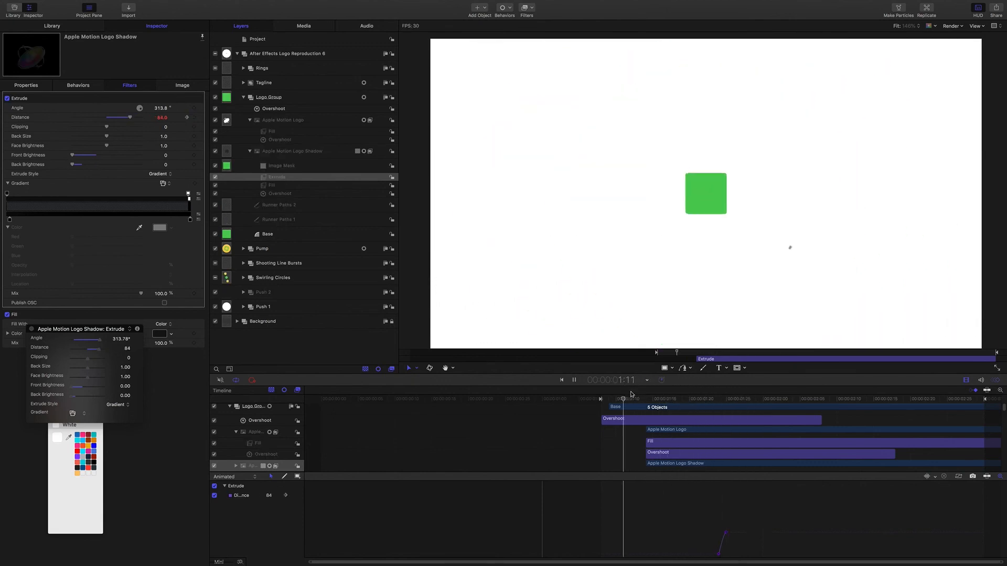
{"action": "key", "text": "space"}
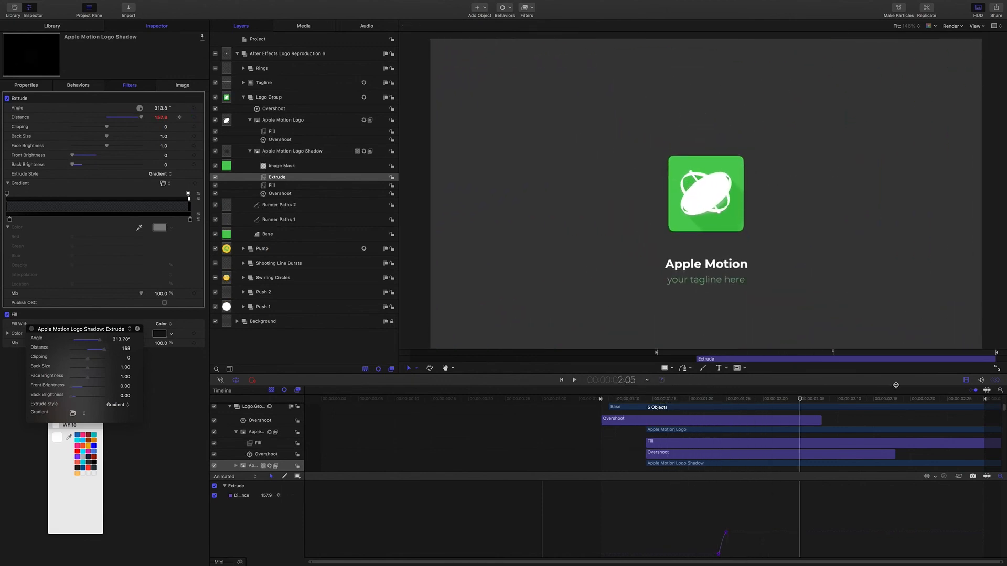
{"action": "left_click_drag", "start_coordinate": [801, 400], "coordinate": [704, 390]}
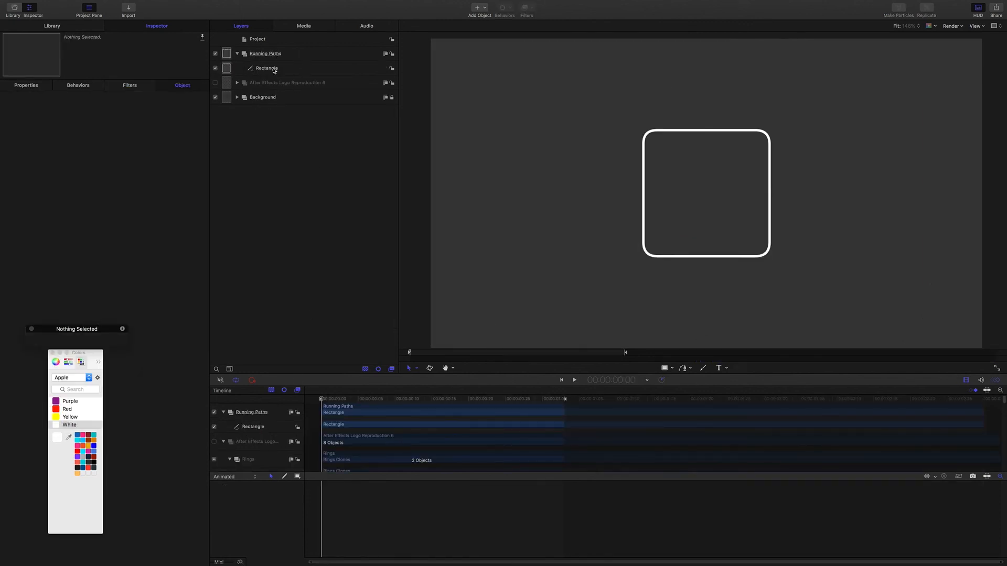
Select the Rectangle in Running Paths and review its geometry and outline style settings
{"action": "left_click", "coordinate": [273, 70]}
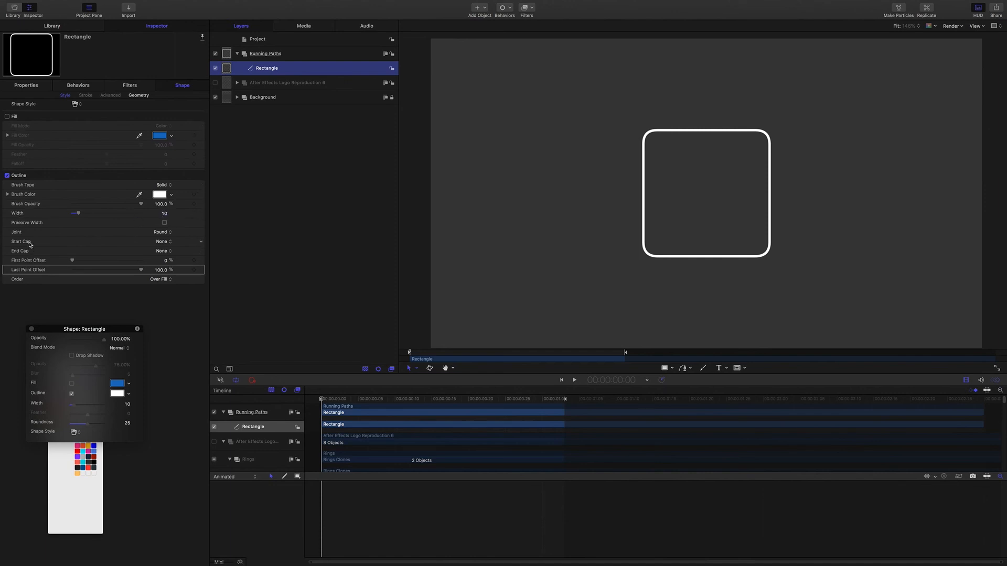
{"action": "left_click", "coordinate": [141, 97]}
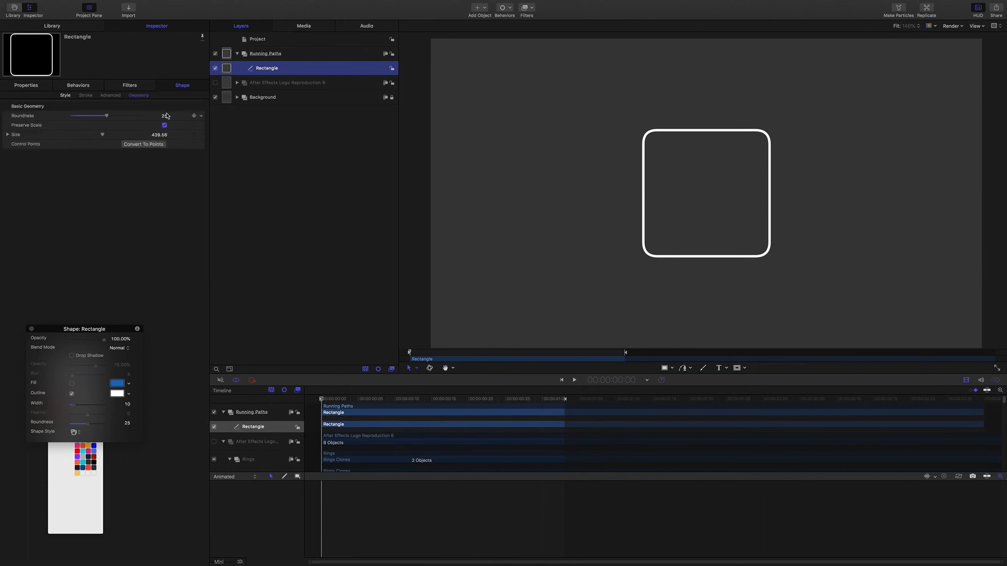
{"action": "left_click", "coordinate": [65, 96]}
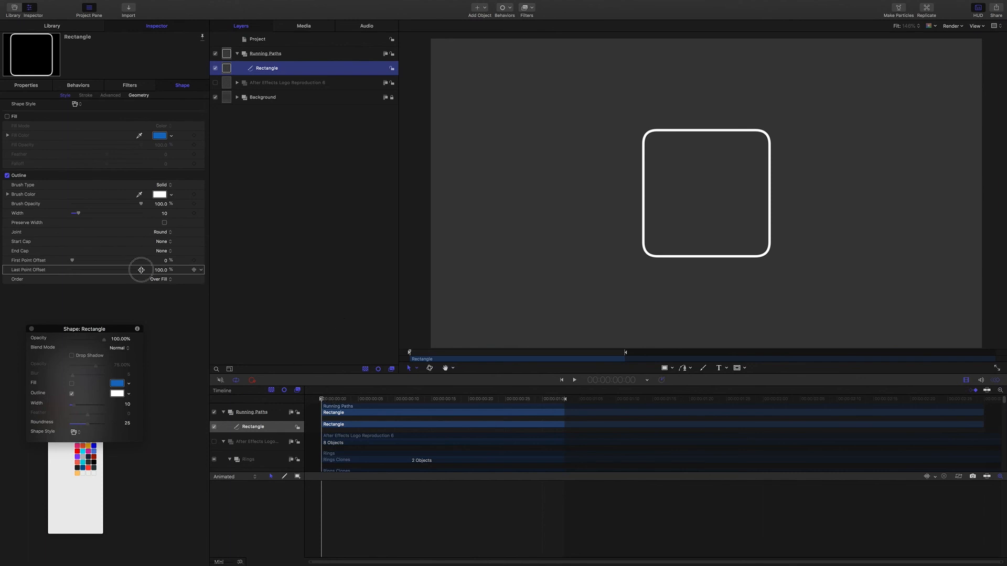
Keyframe the rectangle outline's Last Point Offset from 0% at frame 0 to 100% at frame 25
{"action": "left_click_drag", "start_coordinate": [140, 270], "coordinate": [24, 262]}
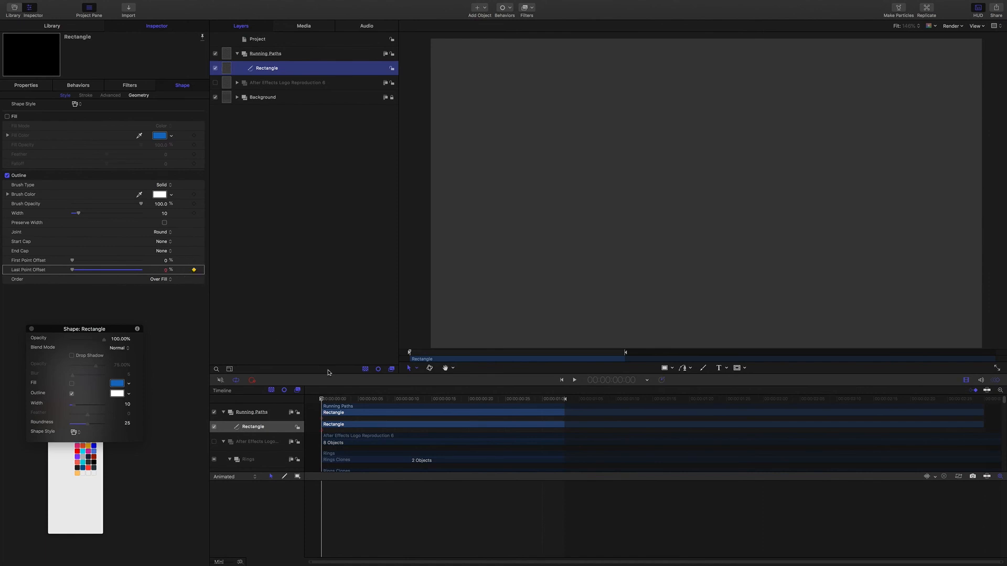
{"action": "left_click", "coordinate": [620, 381]}
{"action": "type", "text": "25"}
{"action": "key", "text": "Return"}
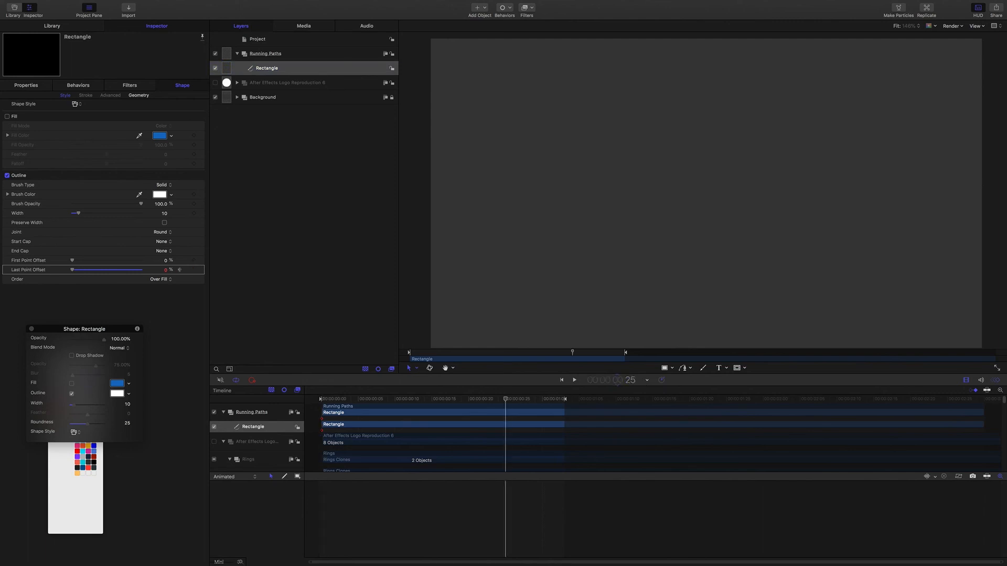
{"action": "left_click_drag", "start_coordinate": [73, 269], "coordinate": [155, 270]}
{"action": "scroll", "coordinate": [325, 461], "scroll_direction": "down", "scroll_amount": 1}
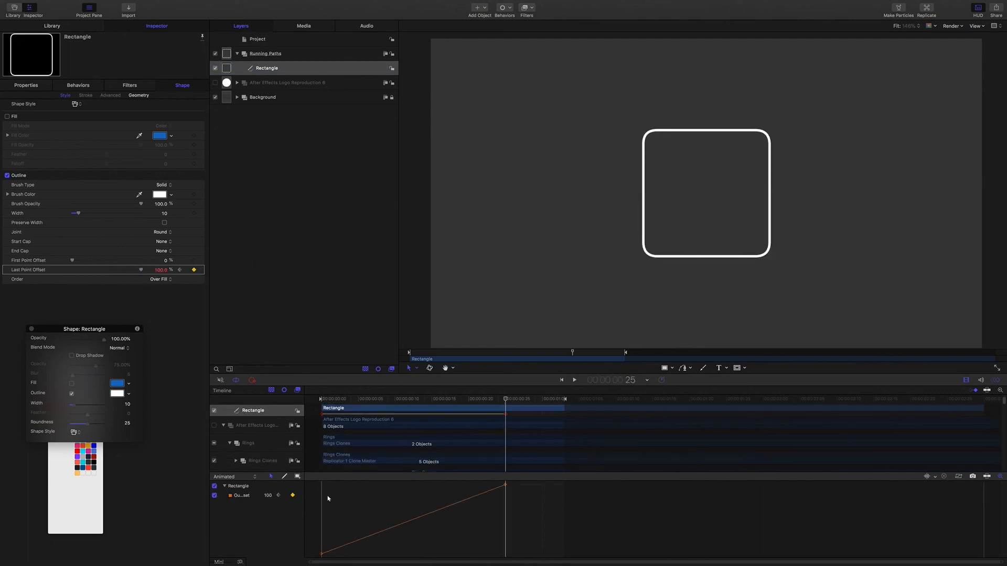
Give both Last Point Offset keyframes Bezier interpolation and lengthen the end keyframe's handle for a slower ease-out
{"action": "left_click_drag", "start_coordinate": [306, 486], "coordinate": [521, 556]}
{"action": "right_click", "coordinate": [507, 488]}
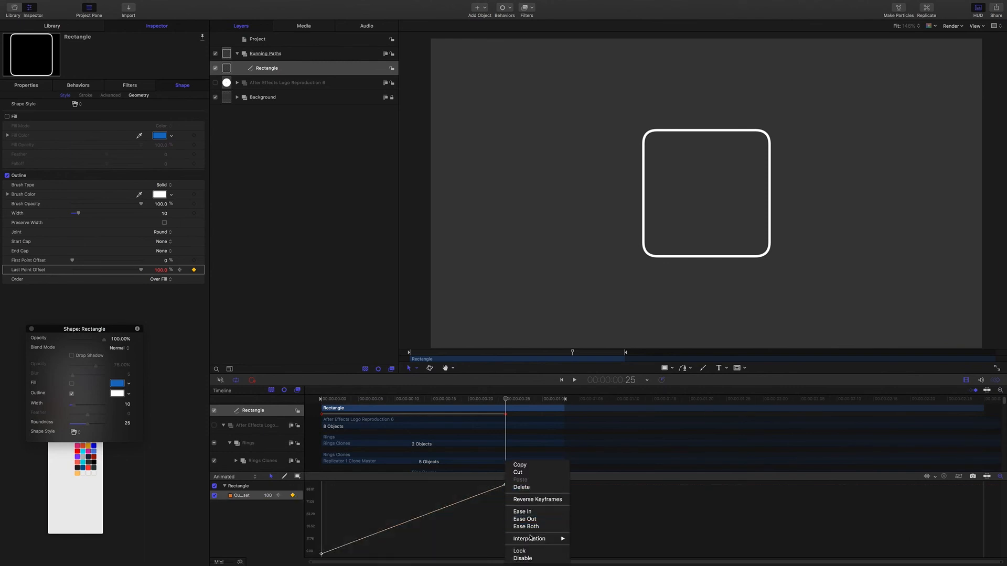
{"action": "mouse_move", "coordinate": [548, 539]}
{"action": "left_click", "coordinate": [585, 537]}
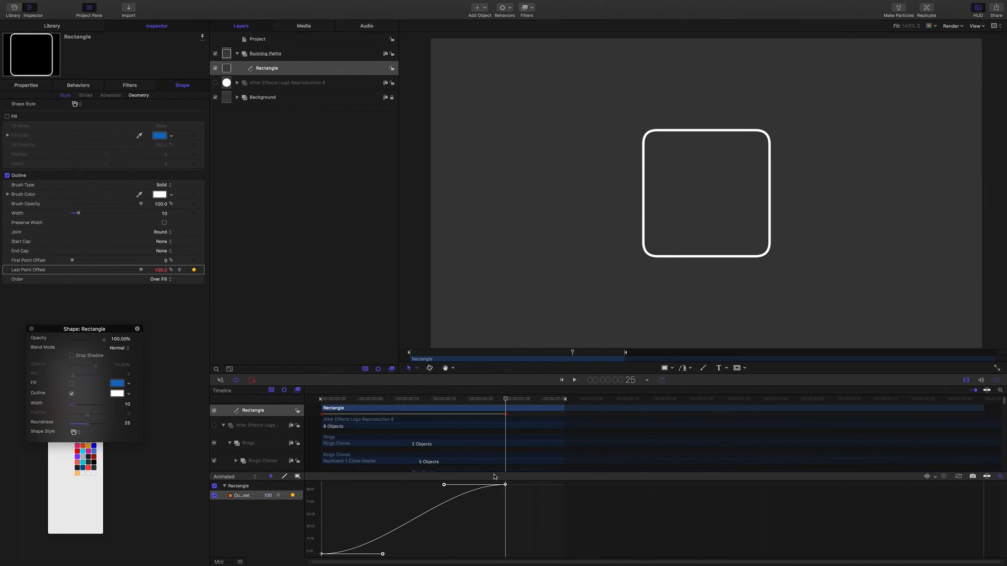
{"action": "left_click", "coordinate": [444, 486]}
{"action": "left_click_drag", "start_coordinate": [444, 486], "coordinate": [399, 486]}
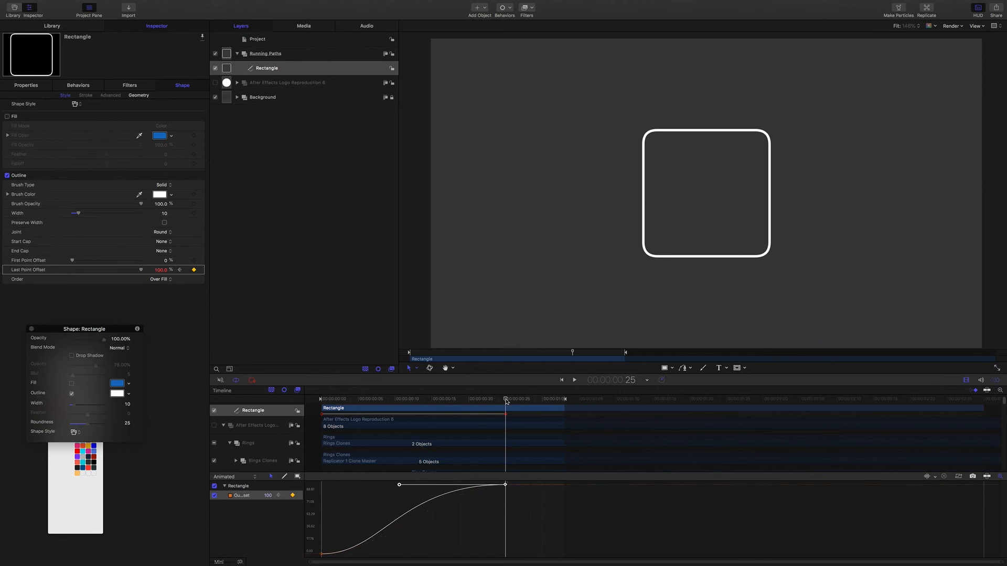
Keyframe the rectangle outline's First Point Offset from 0% at frame 3 to 100% at frame 25
{"action": "mouse_move", "coordinate": [505, 399]}
{"action": "left_mouse_down"}
{"action": "mouse_move", "coordinate": [325, 403]}
{"action": "mouse_move", "coordinate": [504, 417]}
{"action": "mouse_move", "coordinate": [289, 405]}
{"action": "mouse_move", "coordinate": [479, 412]}
{"action": "mouse_move", "coordinate": [496, 423]}
{"action": "mouse_move", "coordinate": [312, 408]}
{"action": "mouse_move", "coordinate": [342, 408]}
{"action": "left_mouse_up"}
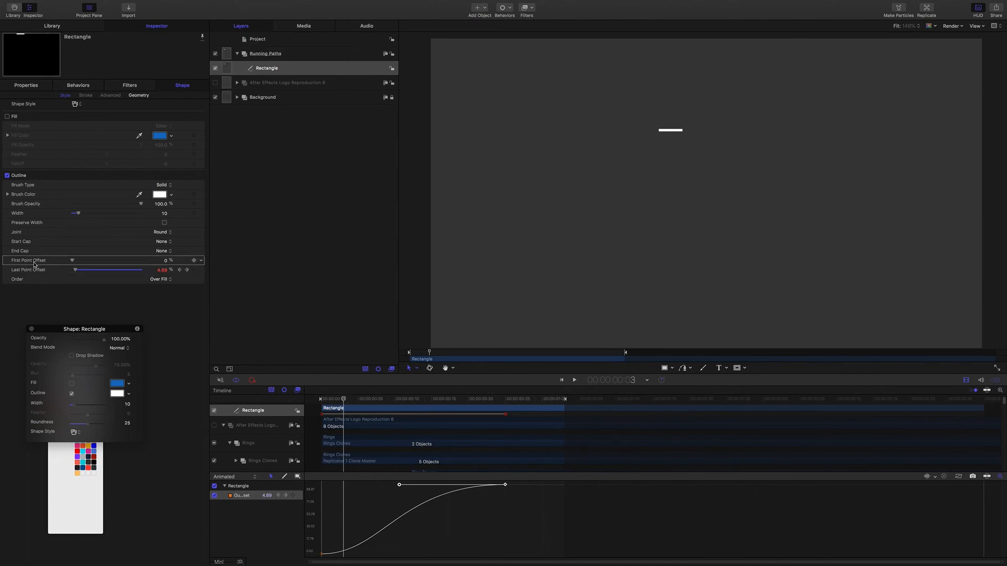
{"action": "left_click", "coordinate": [195, 261]}
{"action": "left_click_drag", "start_coordinate": [345, 400], "coordinate": [507, 416]}
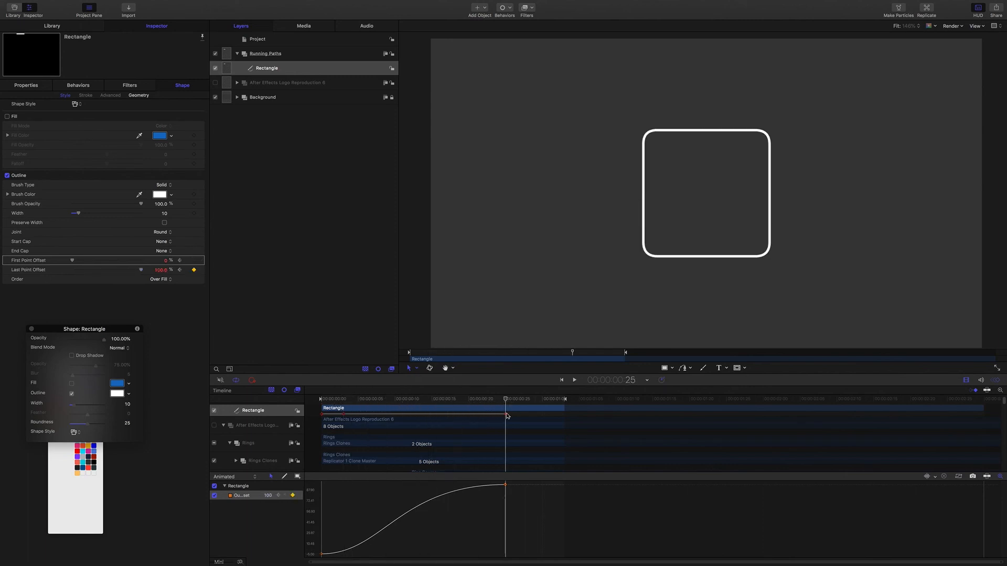
{"action": "left_click_drag", "start_coordinate": [73, 262], "coordinate": [163, 273]}
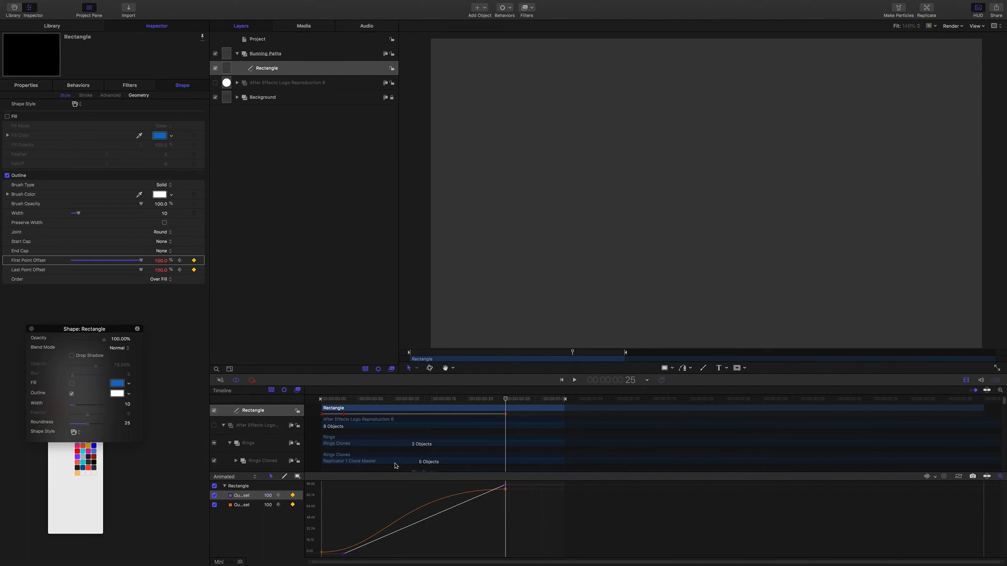
Hide the Last Point Offset curve and give both First Point Offset keyframes Bezier interpolation
{"action": "left_click", "coordinate": [214, 505]}
{"action": "left_click_drag", "start_coordinate": [329, 485], "coordinate": [548, 552]}
{"action": "right_click", "coordinate": [506, 486]}
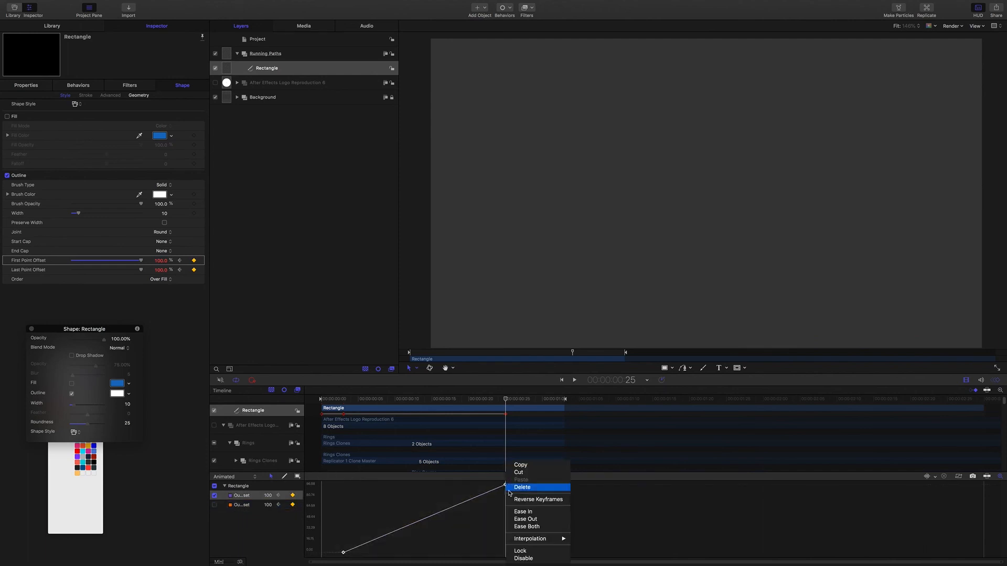
{"action": "mouse_move", "coordinate": [531, 539]}
{"action": "left_click", "coordinate": [592, 535]}
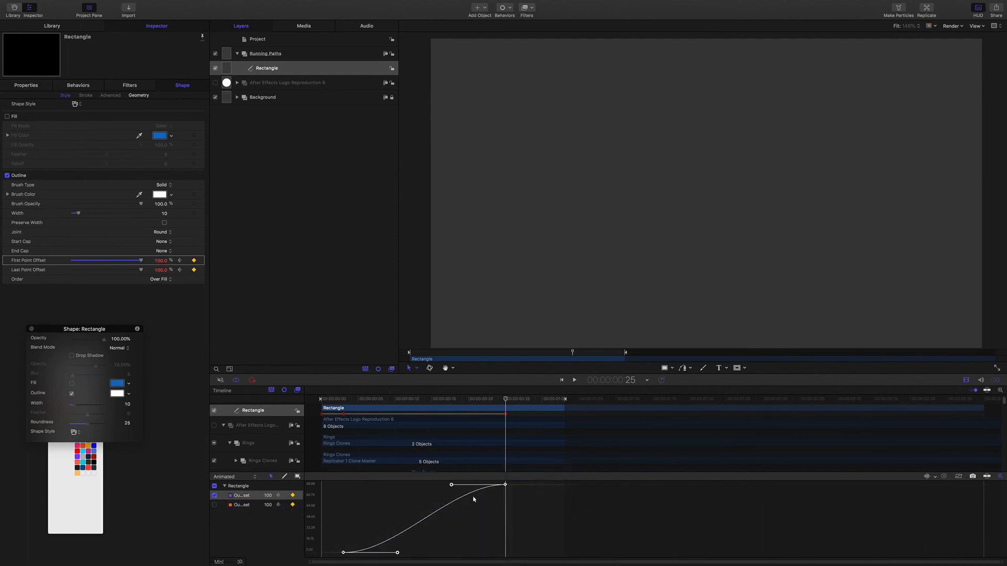
Show the Last Point Offset curve again and reselect the rectangle to display both offset curves together in the keyframe editor
{"action": "left_click", "coordinate": [215, 506]}
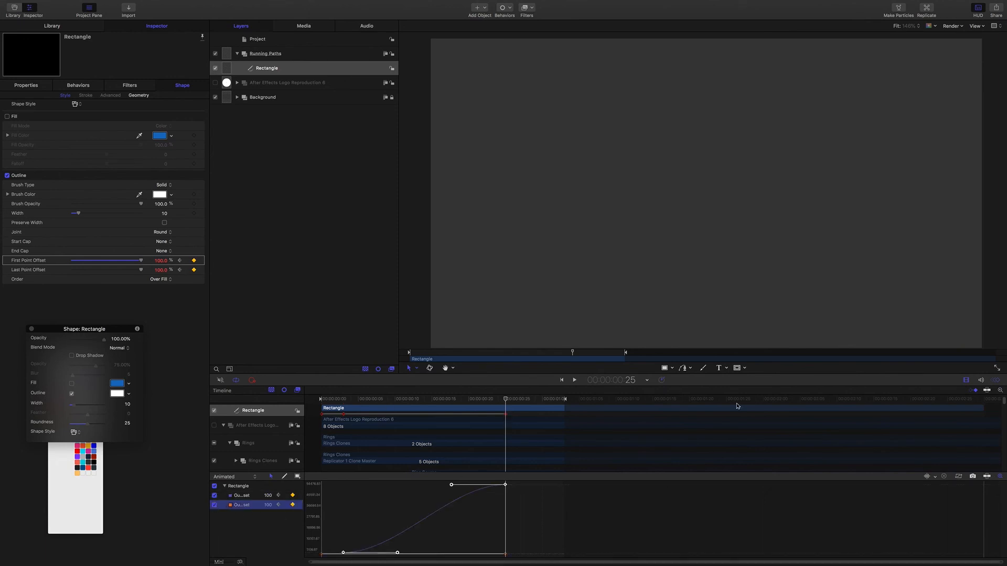
{"action": "left_click", "coordinate": [289, 53]}
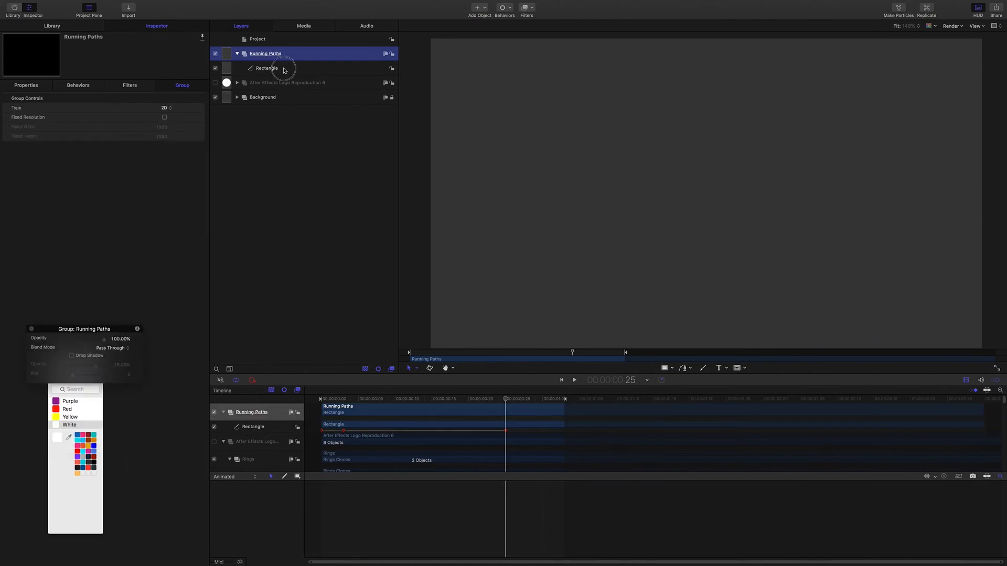
{"action": "left_click", "coordinate": [285, 68]}
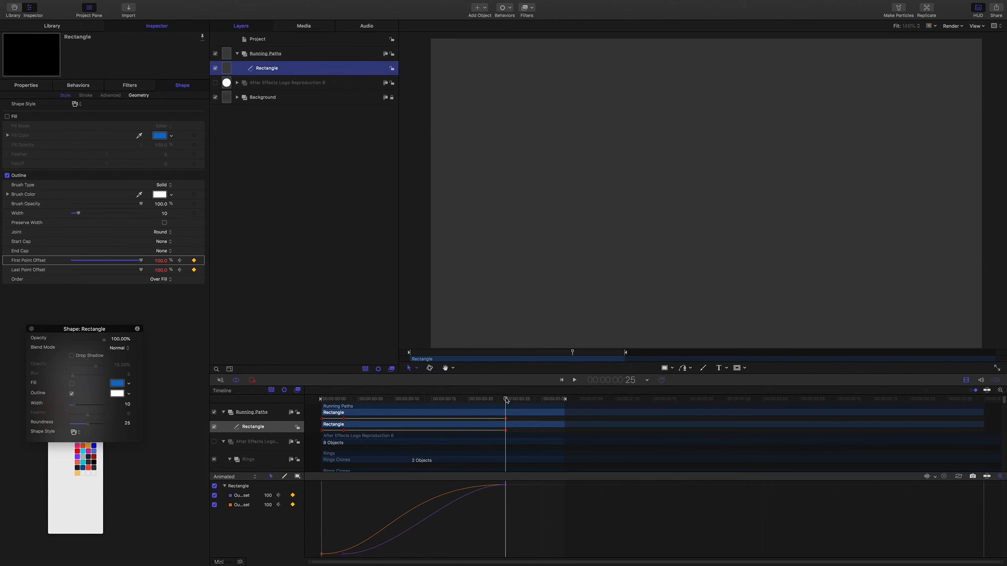
Scrub through the rectangle's animation to examine how the two eased offset curves move and stretch the line along its path
{"action": "mouse_move", "coordinate": [506, 398]}
{"action": "left_mouse_down"}
{"action": "mouse_move", "coordinate": [317, 395]}
{"action": "mouse_move", "coordinate": [483, 416]}
{"action": "mouse_move", "coordinate": [350, 417]}
{"action": "left_mouse_up"}
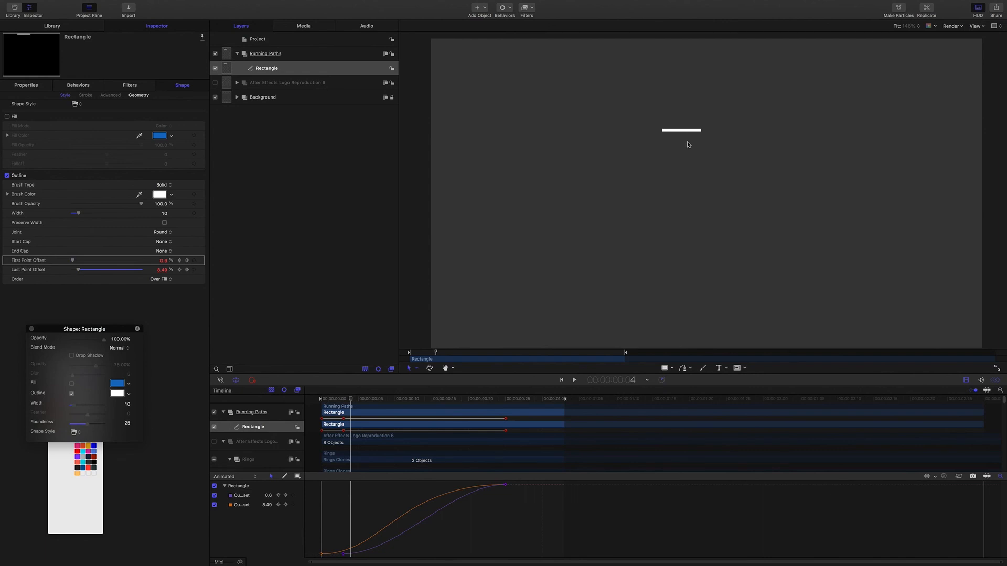
{"action": "left_click_drag", "start_coordinate": [352, 402], "coordinate": [389, 412]}
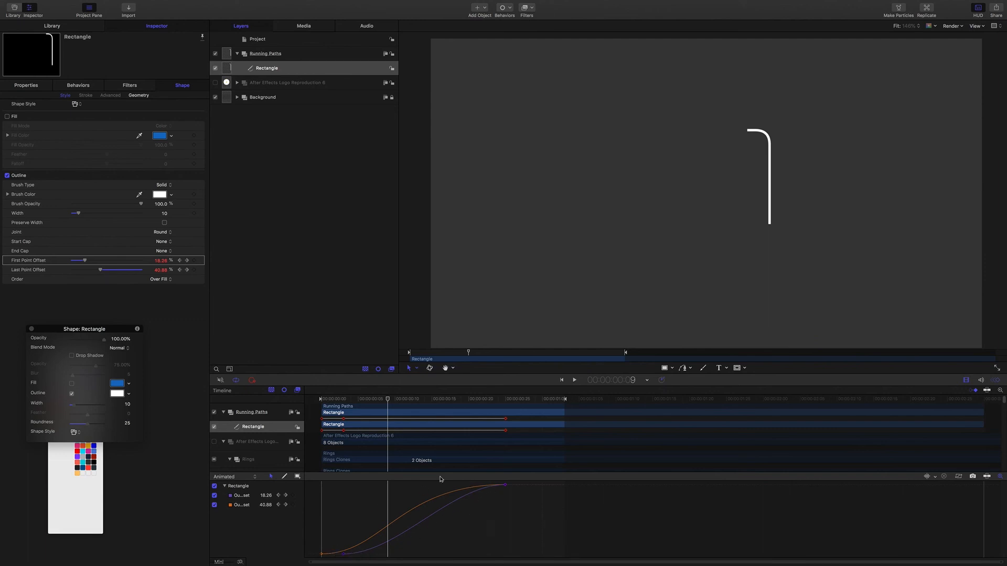
{"action": "left_click_drag", "start_coordinate": [387, 398], "coordinate": [409, 398]}
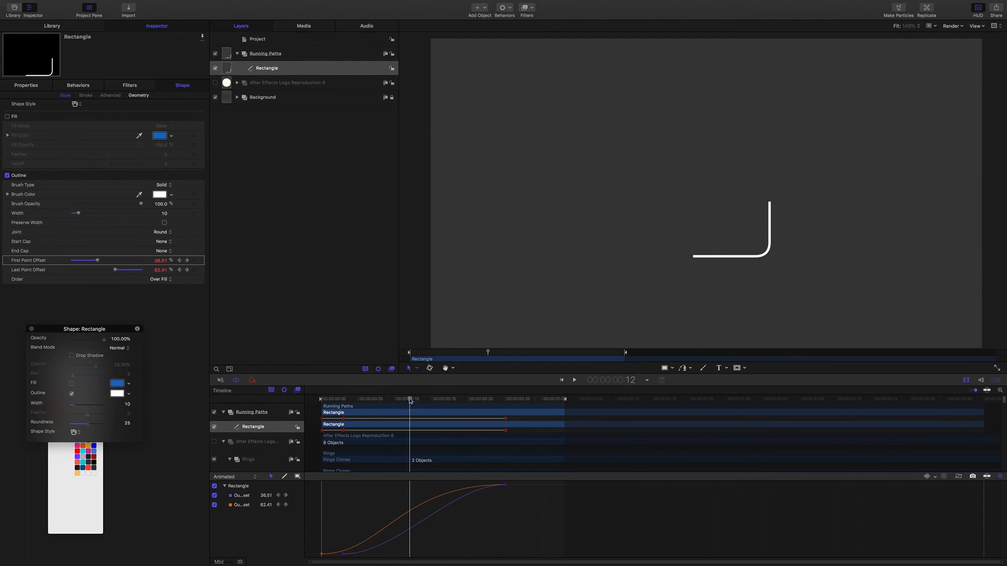
{"action": "left_click_drag", "start_coordinate": [409, 399], "coordinate": [476, 405]}
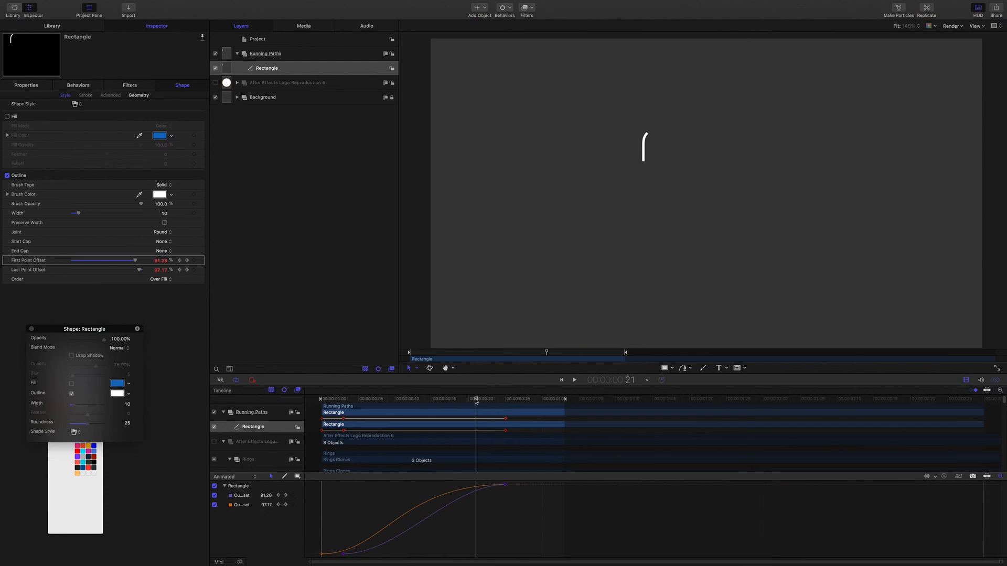
{"action": "left_click_drag", "start_coordinate": [476, 401], "coordinate": [491, 402]}
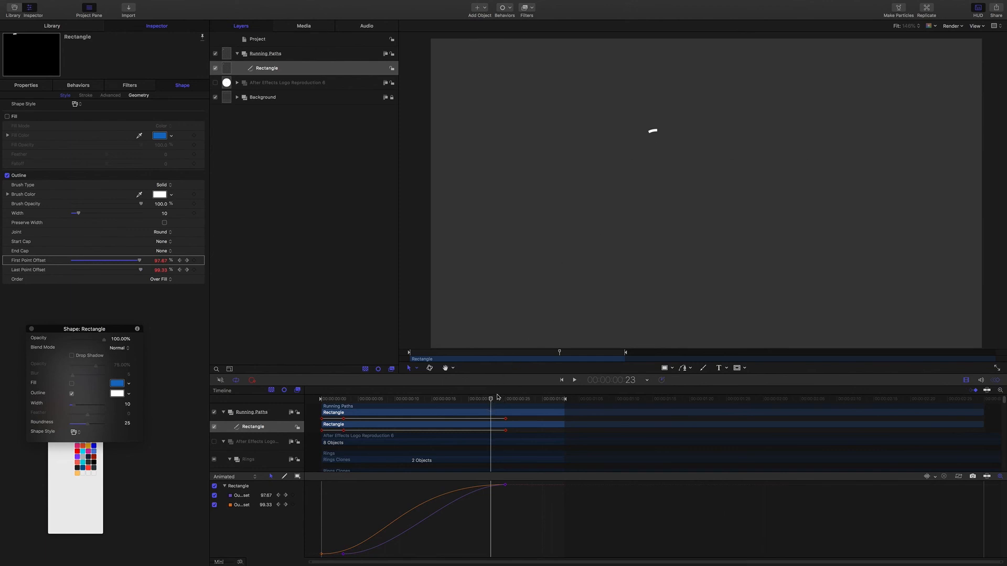
{"action": "mouse_move", "coordinate": [491, 401]}
{"action": "left_mouse_down"}
{"action": "mouse_move", "coordinate": [307, 384]}
{"action": "mouse_move", "coordinate": [280, 368]}
{"action": "left_mouse_up"}
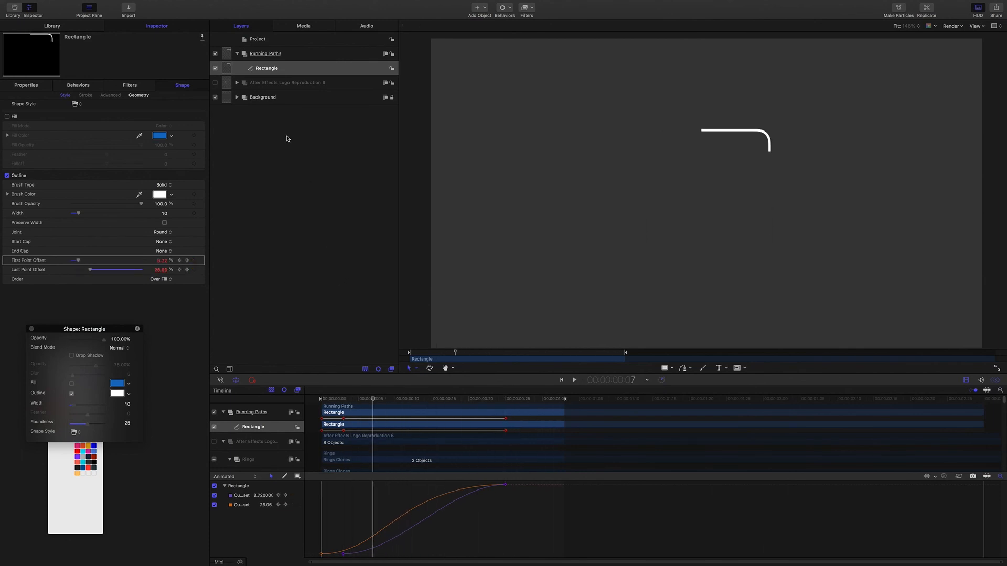
Duplicate the animated rectangle and rotate the copy 180° on both X and Y, then deselect it
{"action": "key", "text": "super+d"}
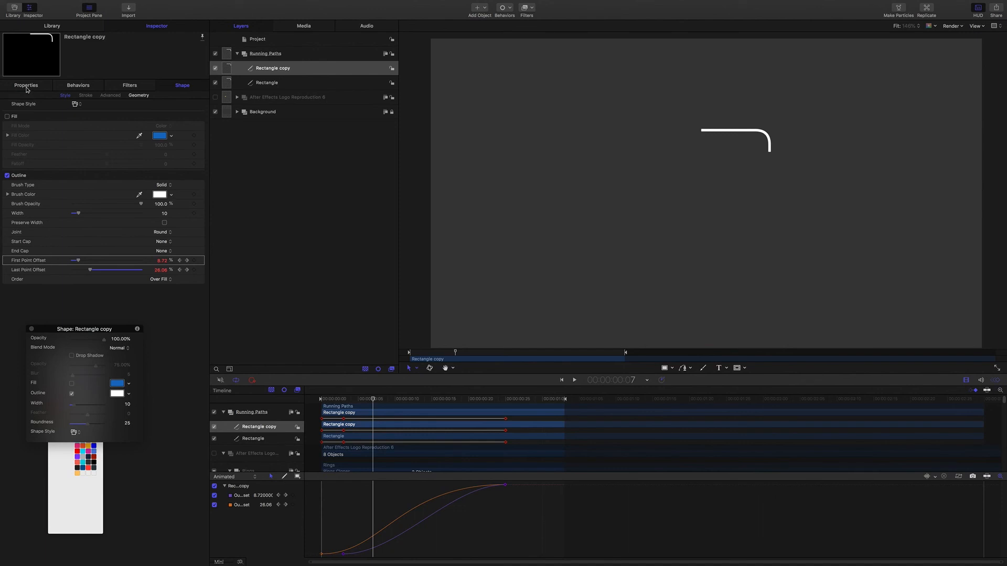
{"action": "left_click", "coordinate": [27, 85]}
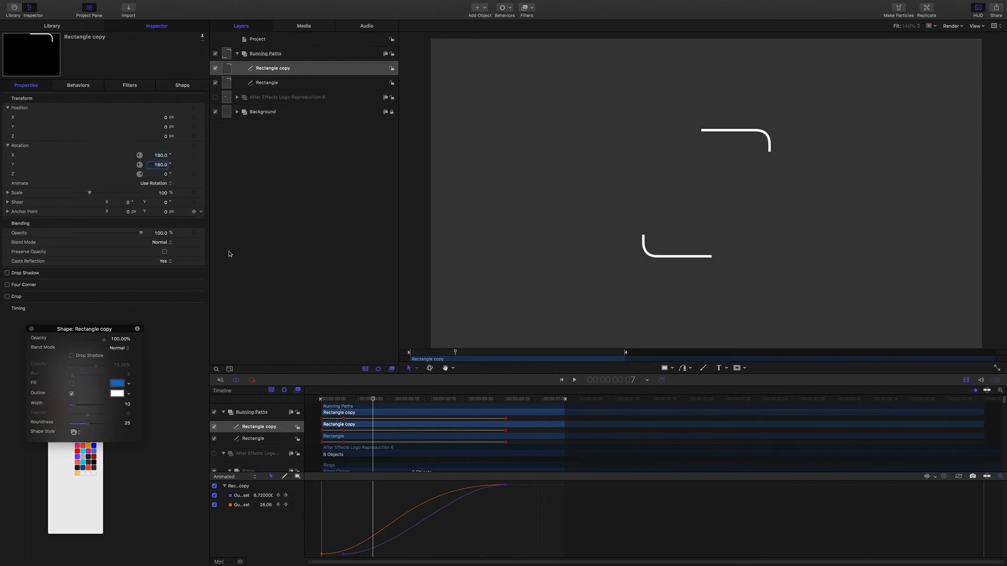
{"action": "left_click", "coordinate": [287, 258]}
Play back the two opposing running paths and return to the first frame
{"action": "key", "text": "space"}
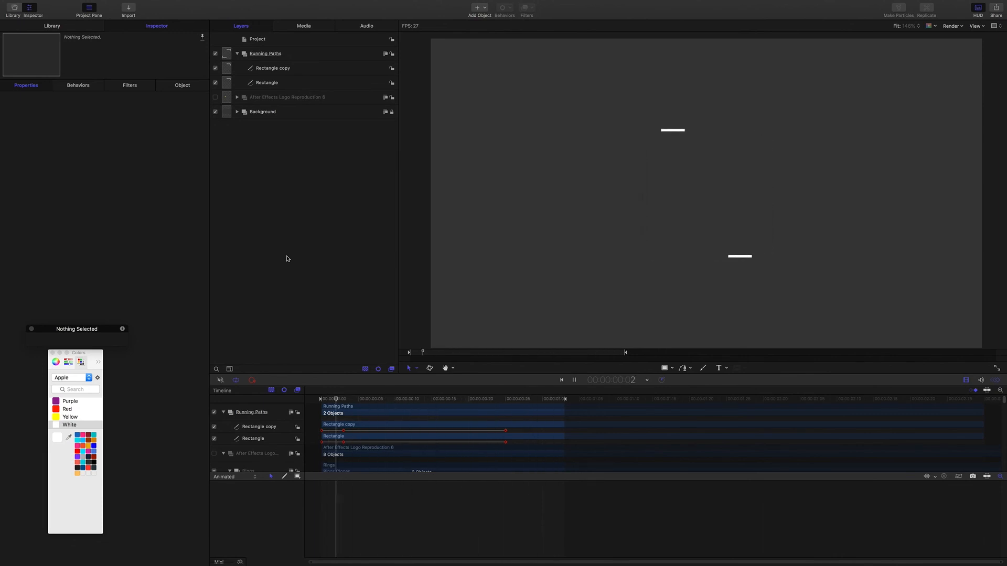
{"action": "key", "text": "space"}
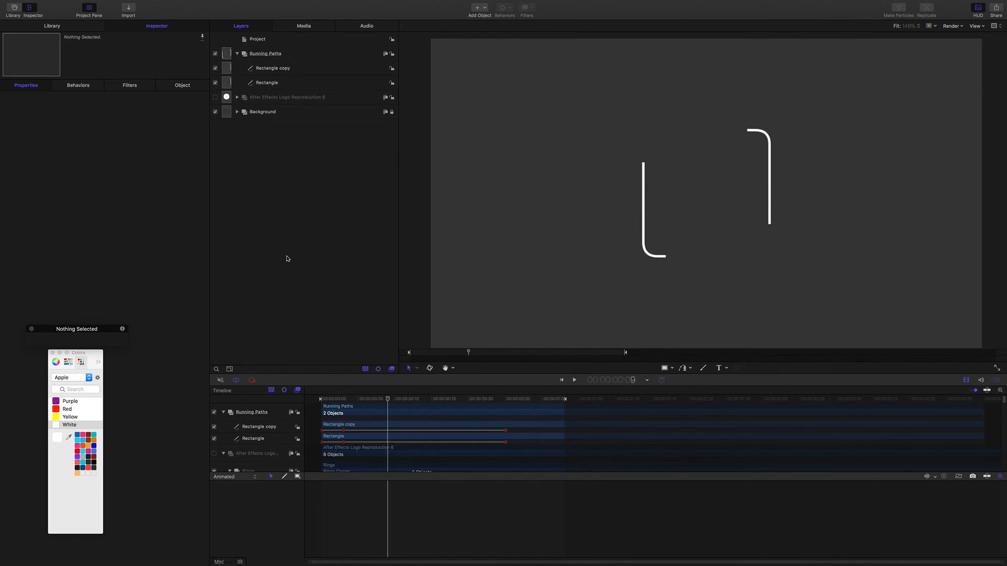
{"action": "key", "text": "Home"}
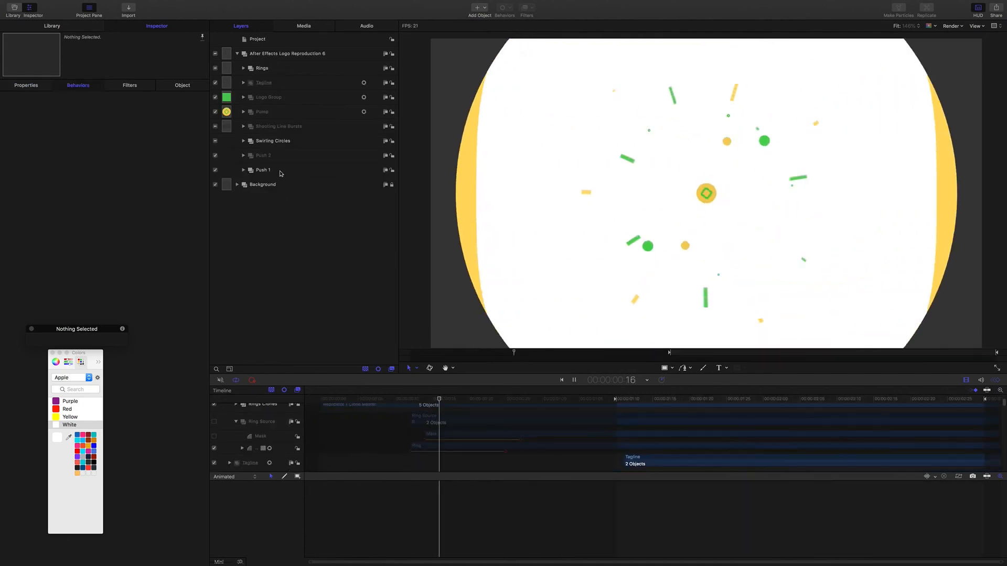
Expand the Tagline group of the logo project and view its animation around frame 1:22
{"action": "left_click", "coordinate": [263, 83]}
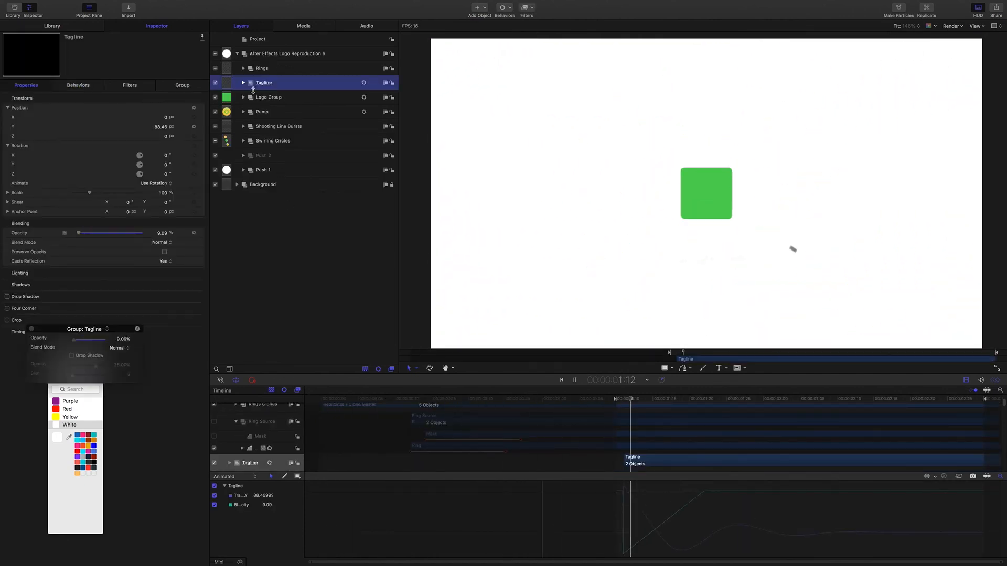
{"action": "left_click", "coordinate": [244, 83]}
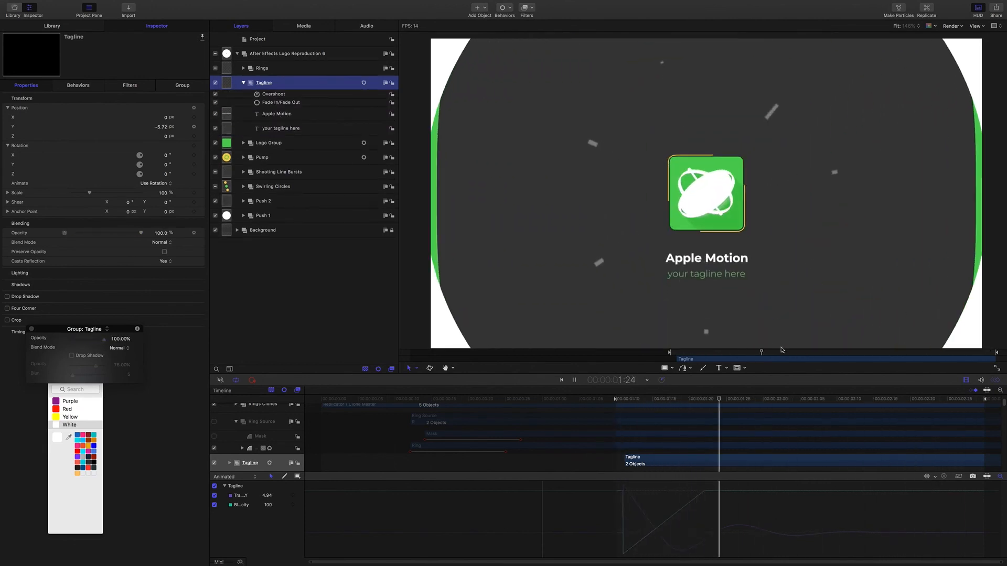
{"action": "key", "text": "space"}
{"action": "left_click_drag", "start_coordinate": [764, 399], "coordinate": [705, 395]}
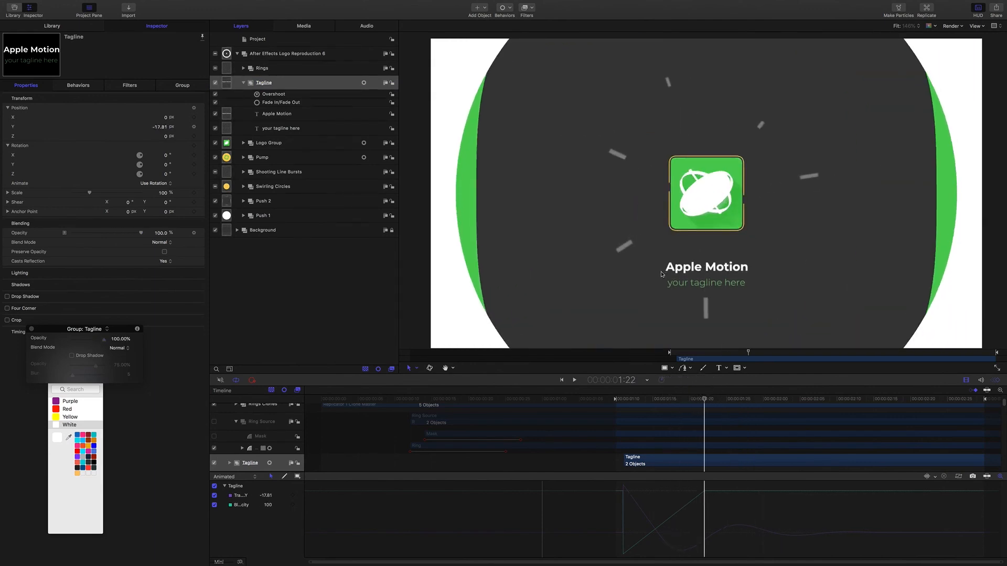
Examine the Tagline group's Overshoot and Fade In/Fade Out behaviors while scrubbing through its entrance
{"action": "left_click", "coordinate": [286, 95]}
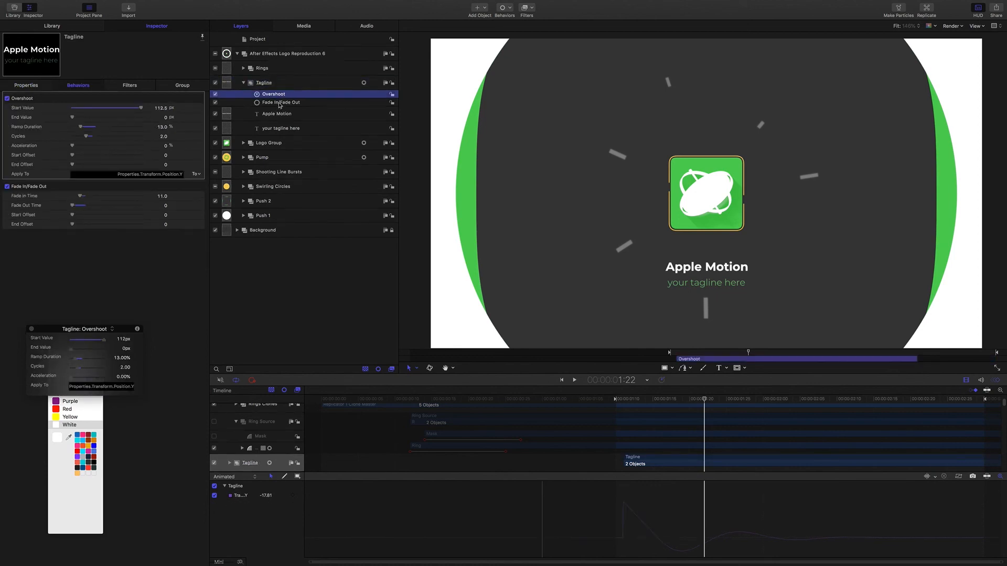
{"action": "left_click", "coordinate": [279, 102]}
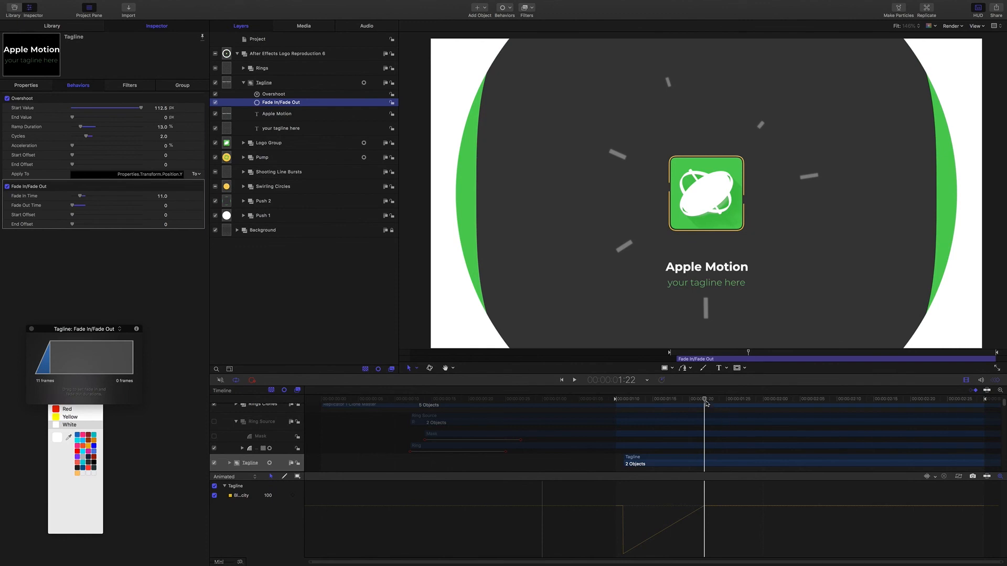
{"action": "mouse_move", "coordinate": [705, 403]}
{"action": "left_mouse_down"}
{"action": "mouse_move", "coordinate": [634, 394]}
{"action": "mouse_move", "coordinate": [844, 419]}
{"action": "mouse_move", "coordinate": [622, 400]}
{"action": "mouse_move", "coordinate": [720, 403]}
{"action": "left_mouse_up"}
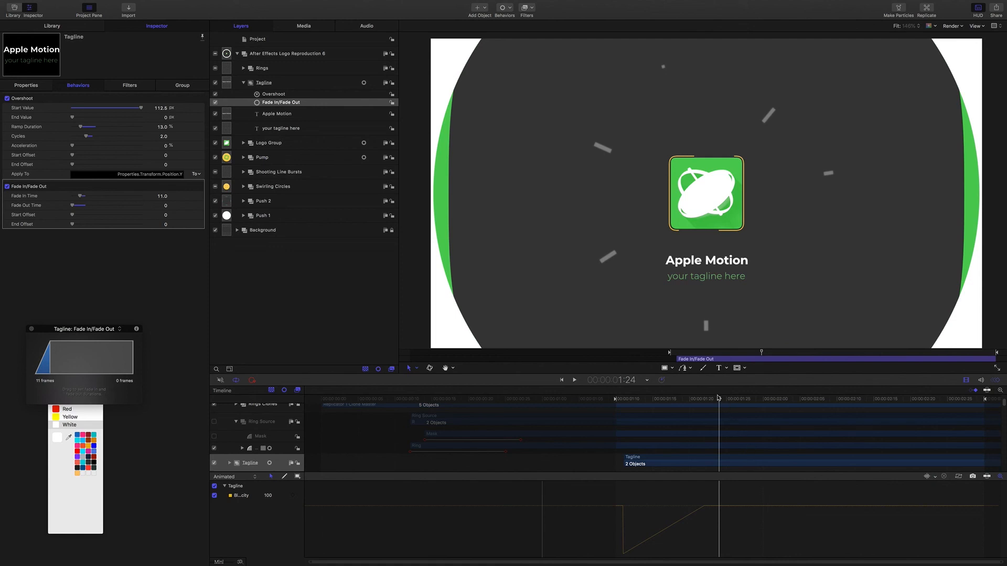
{"action": "left_click_drag", "start_coordinate": [720, 402], "coordinate": [670, 404]}
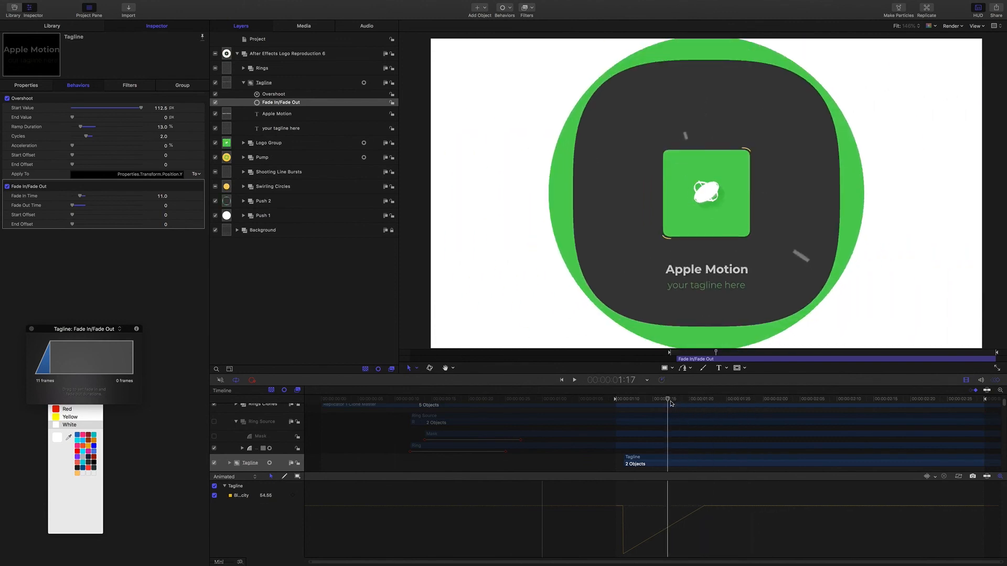
Go to the first frame, reset the play range to the whole project, and clear the selection
{"action": "key", "text": "Home"}
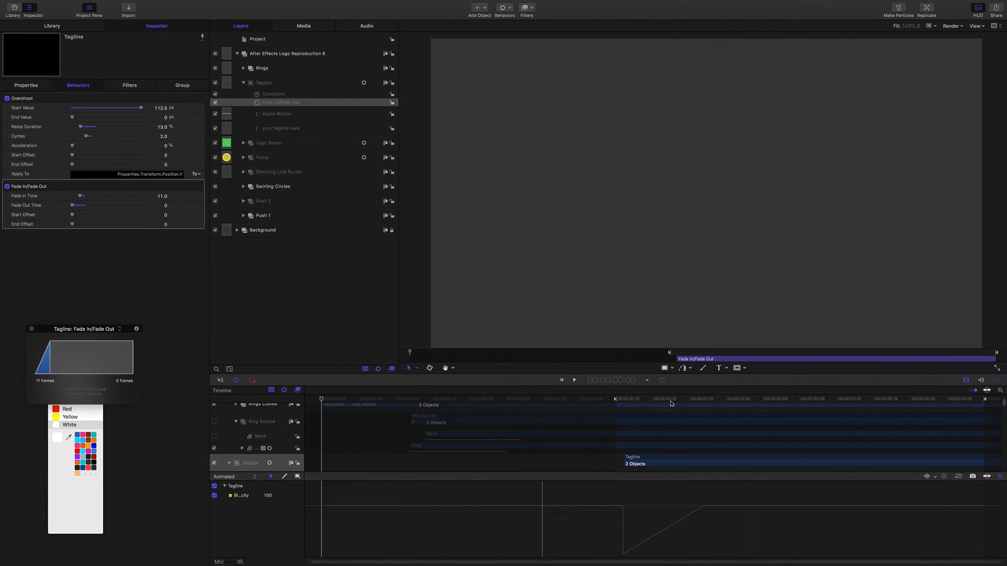
{"action": "key", "text": "alt+x"}
{"action": "left_click", "coordinate": [362, 352]}
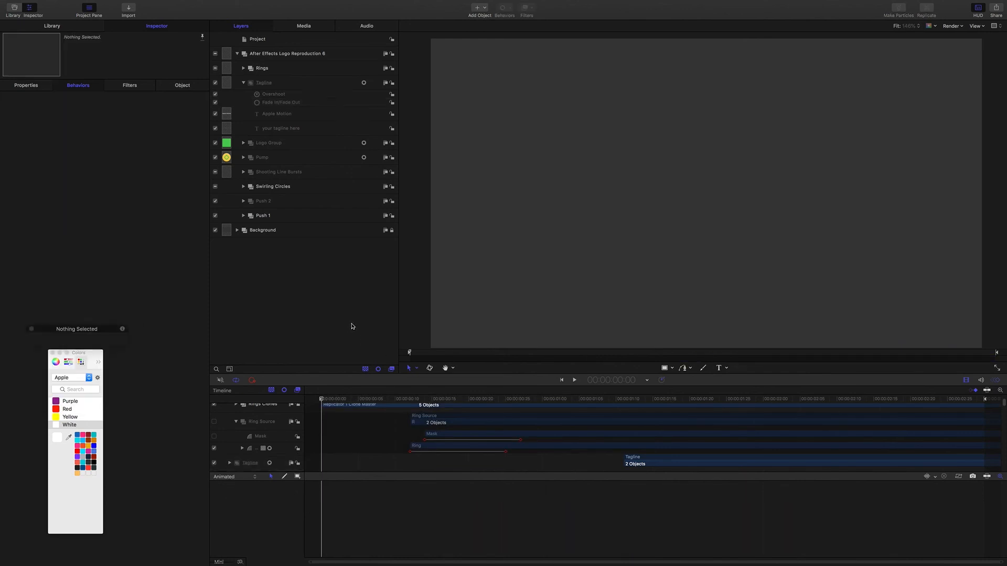
Play the complete logo animation and scrub around the tagline's entrance to review how all the elements work together
{"action": "key", "text": "space"}
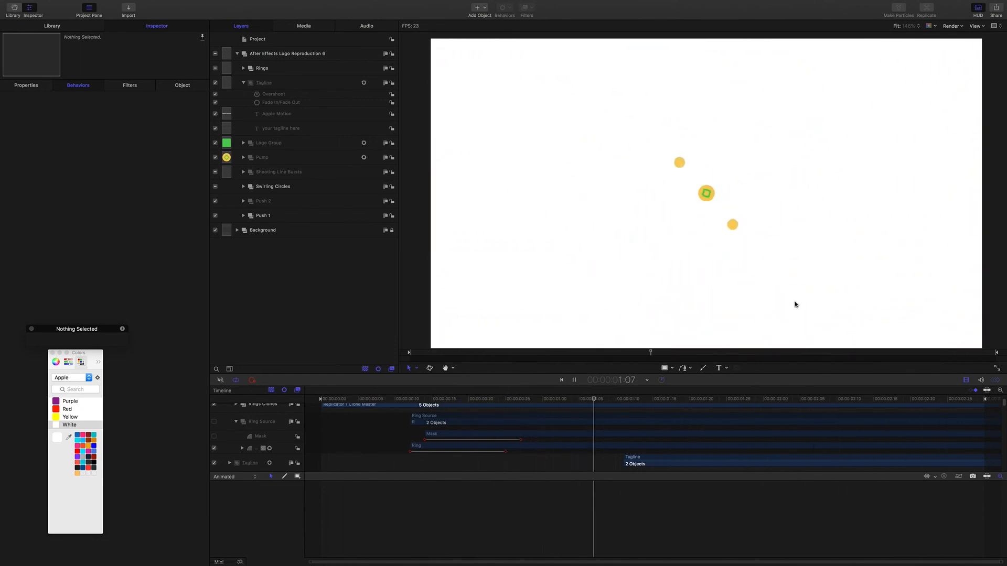
{"action": "key", "text": "space"}
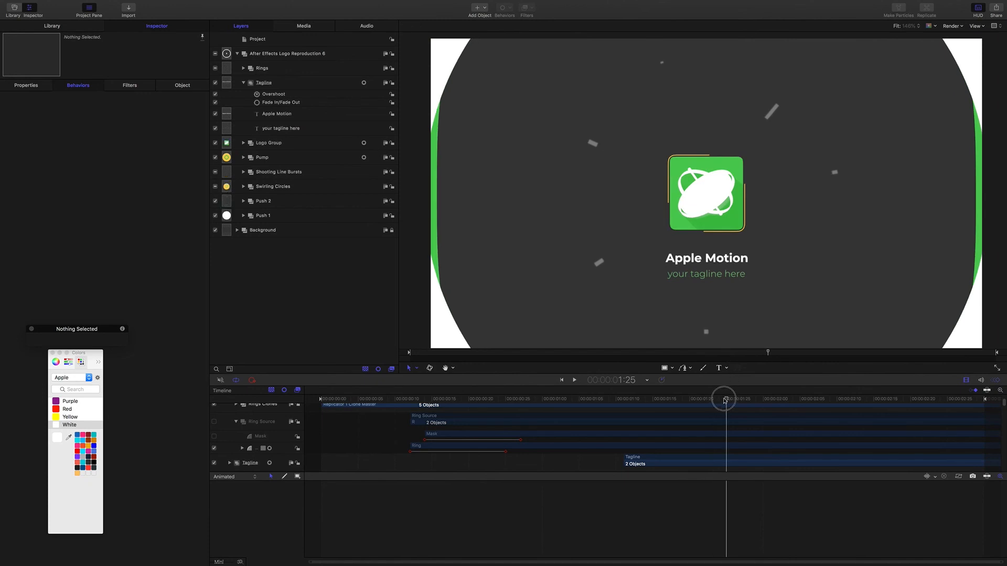
{"action": "left_click_drag", "start_coordinate": [724, 401], "coordinate": [743, 387]}
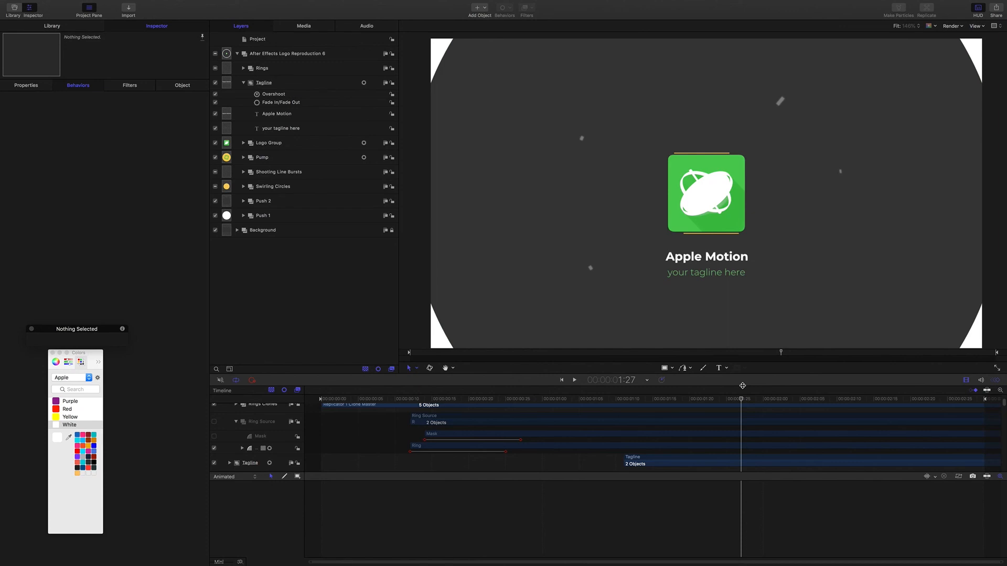
{"action": "mouse_move", "coordinate": [742, 402]}
{"action": "left_mouse_down"}
{"action": "mouse_move", "coordinate": [757, 398]}
{"action": "mouse_move", "coordinate": [715, 393]}
{"action": "mouse_move", "coordinate": [754, 397]}
{"action": "mouse_move", "coordinate": [719, 393]}
{"action": "mouse_move", "coordinate": [739, 394]}
{"action": "left_mouse_up"}
{"action": "left_click_drag", "start_coordinate": [742, 401], "coordinate": [689, 391]}
{"action": "key", "text": "space"}
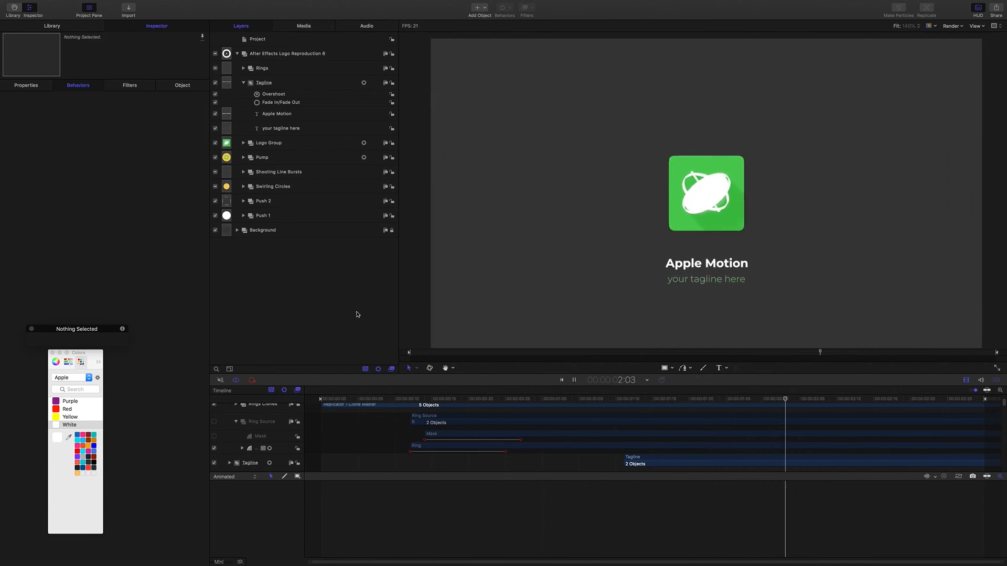